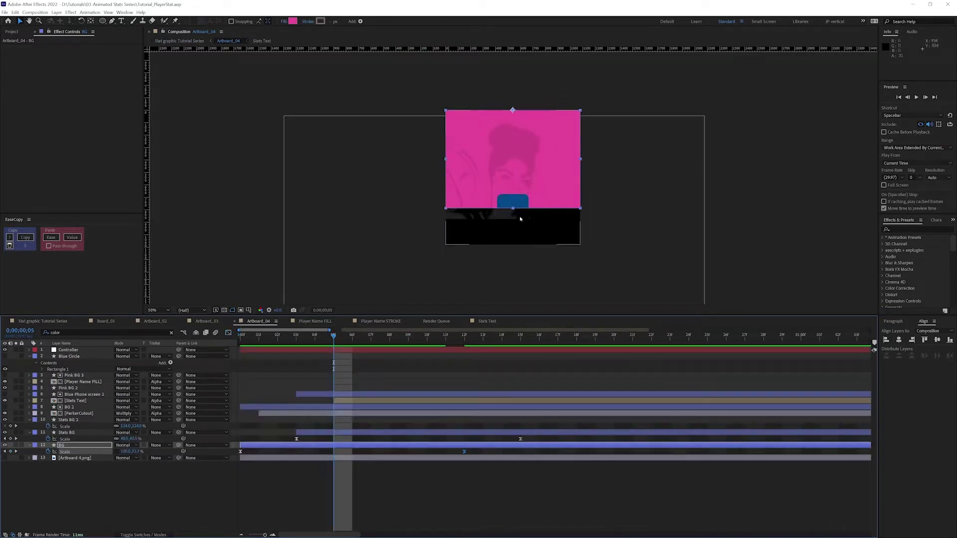
Copy the selected background properties with relative property links from the Edit menu
left_click(15, 12)
left_click(53, 69)
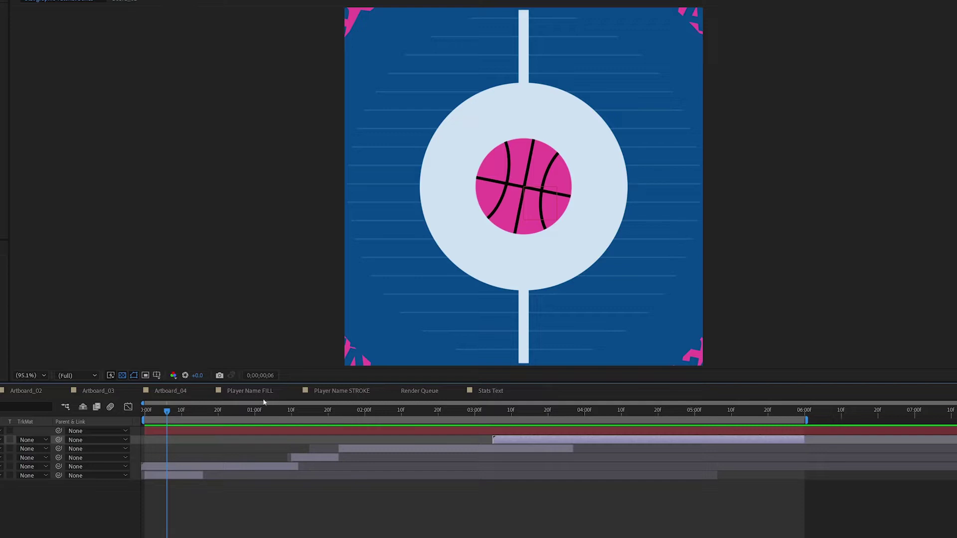
Scrub to the court-and-ball transition frame and select the short layer plus the two above it
left_click(282, 416)
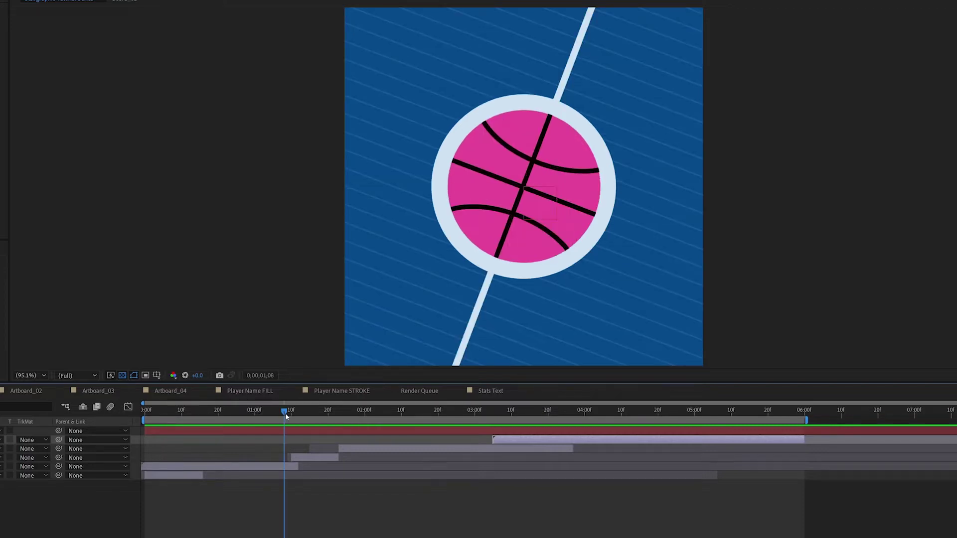
left_click_drag(286, 416, 288, 415)
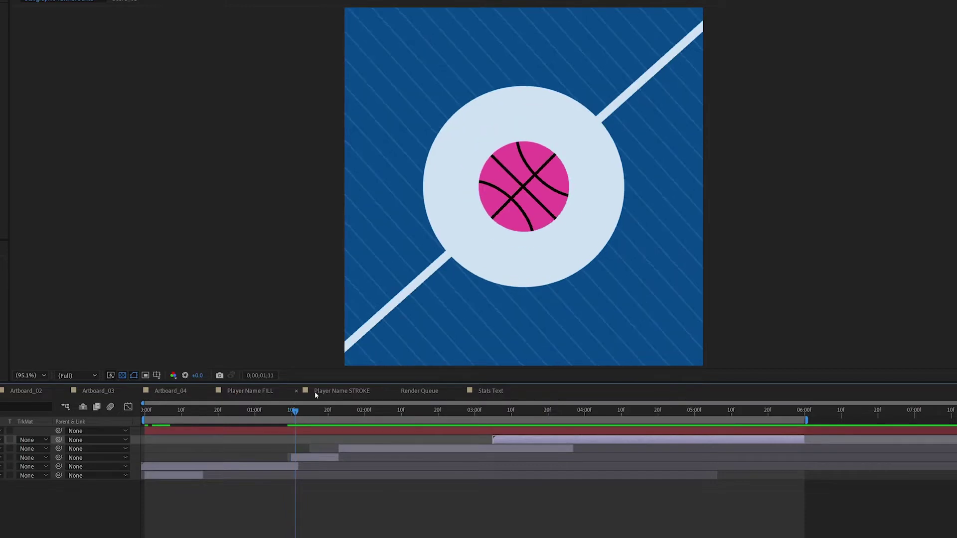
key("Page_Up")
left_click(307, 468)
key("Page_Down")
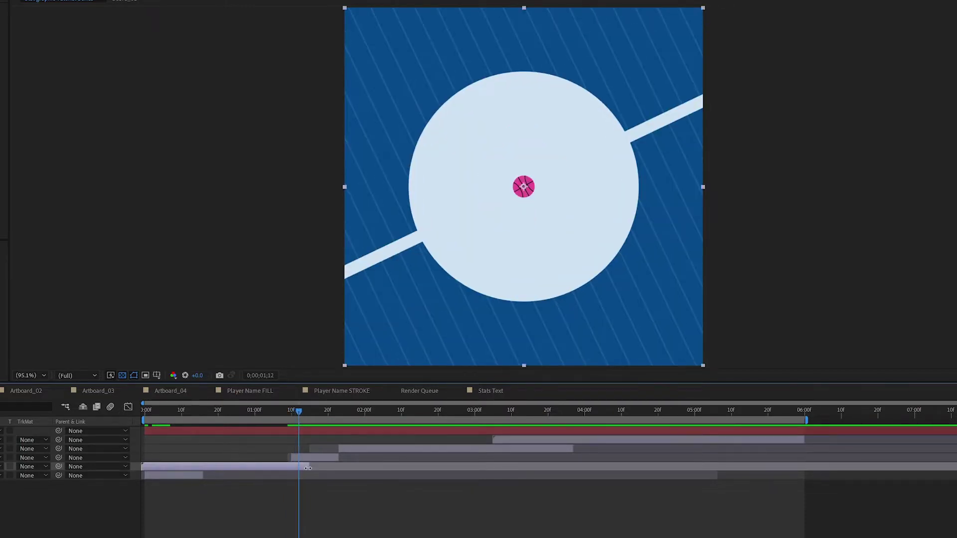
mouse_move(307, 468)
left_mouse_down()
mouse_move(299, 468)
mouse_move(307, 467)
left_mouse_up()
key("Page_Down")
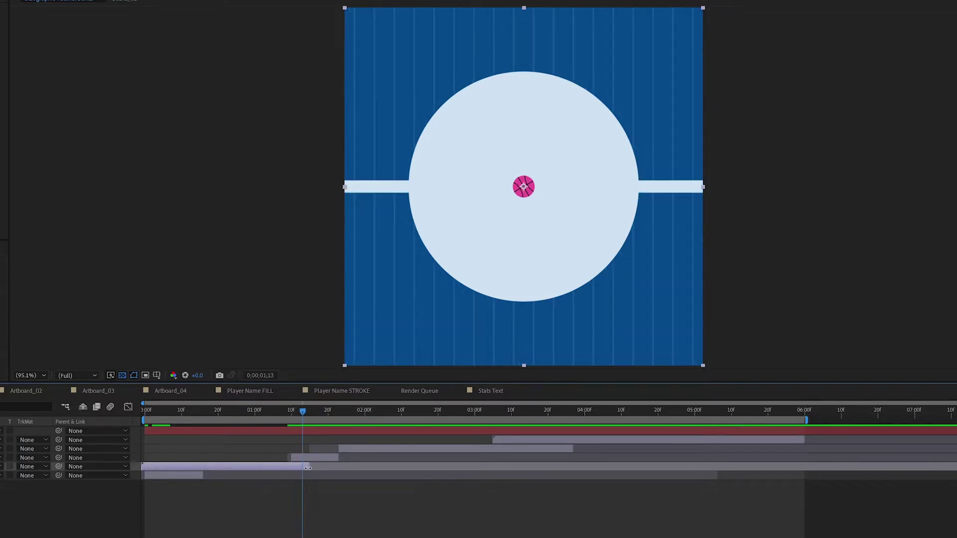
key("Page_Up")
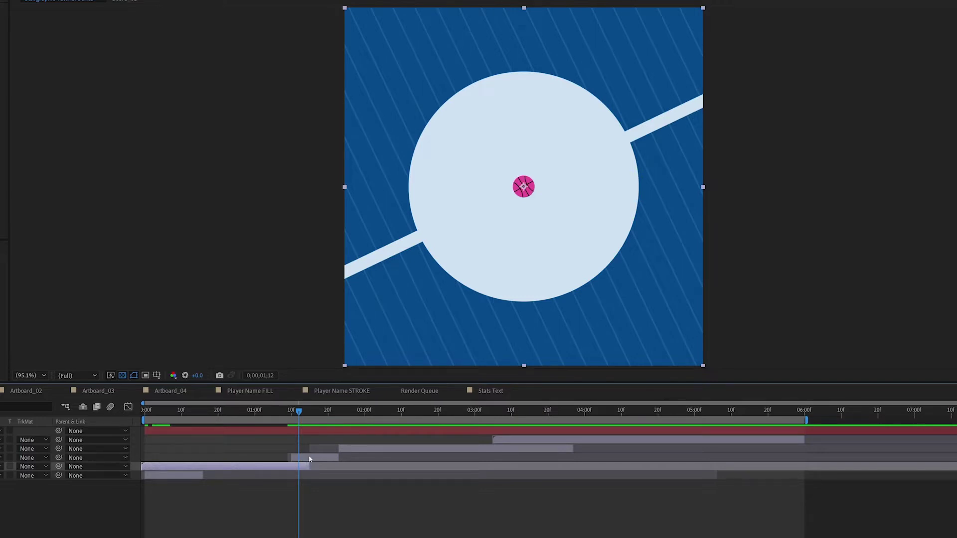
left_click(299, 457)
key("ctrl+shift+Up")
key("ctrl+shift+Up")
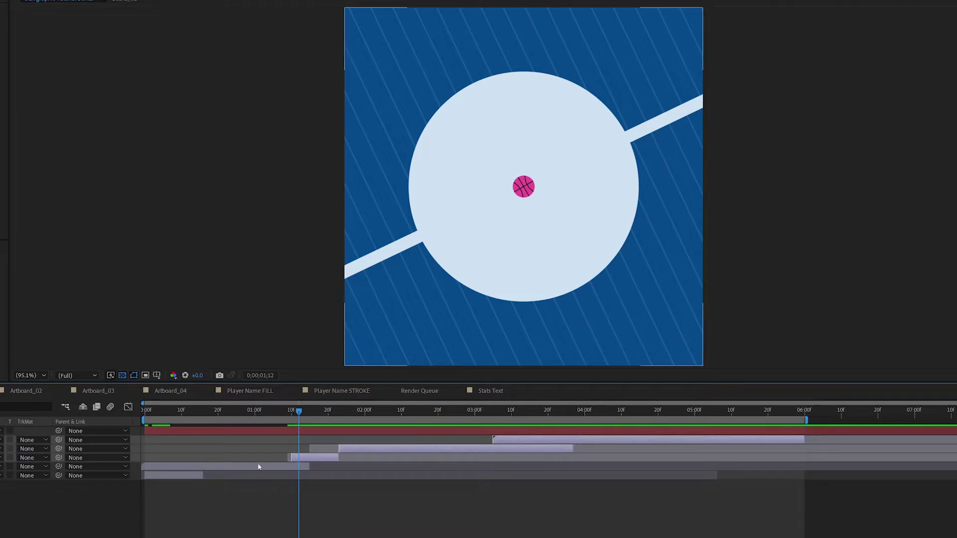
Nudge the three selected layers a few frames later and play a quick preview
left_click_drag(302, 459, 310, 459)
left_click(310, 466)
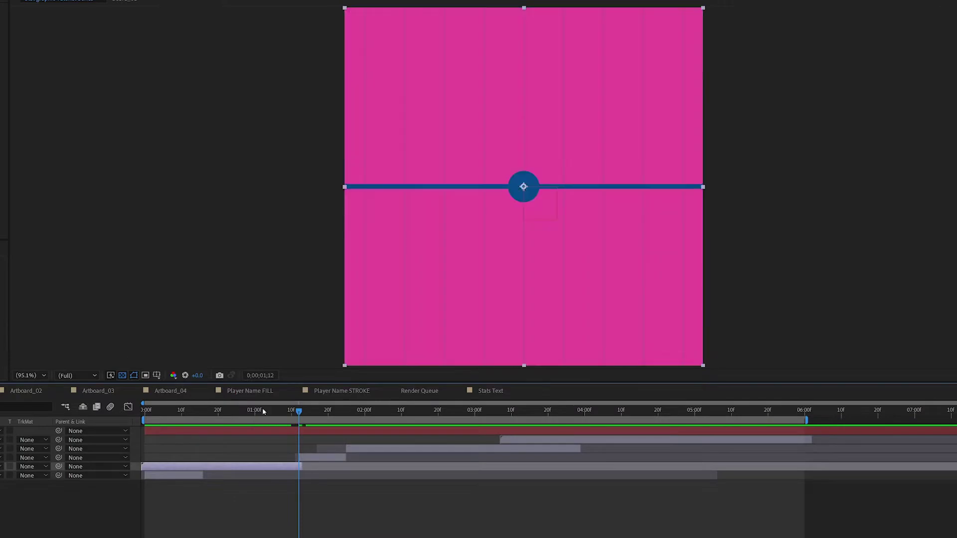
mouse_move(279, 415)
left_mouse_down()
mouse_move(303, 416)
mouse_move(281, 414)
left_mouse_up()
key("space")
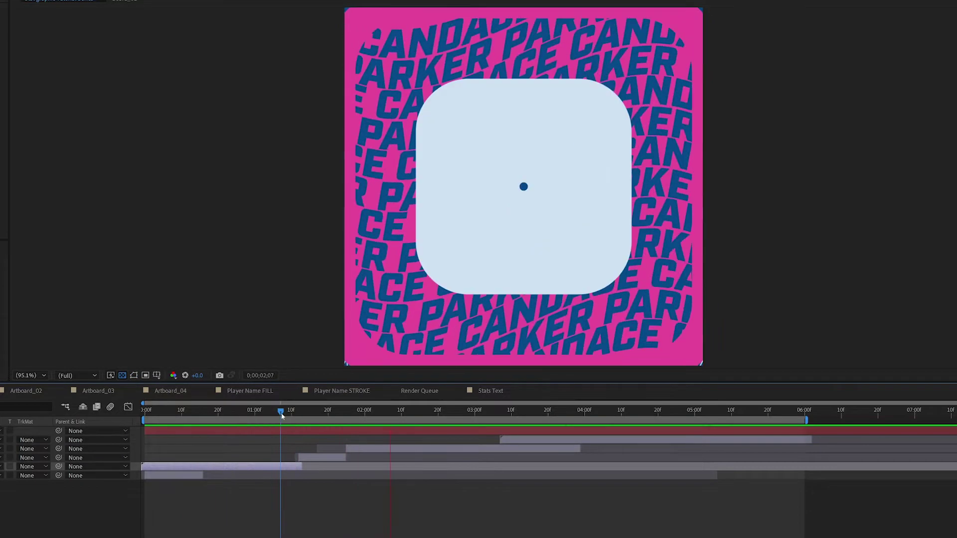
key("space")
Step through the name-texture transition frames, then open the Artboard_03 precomp
left_click_drag(277, 416, 296, 412)
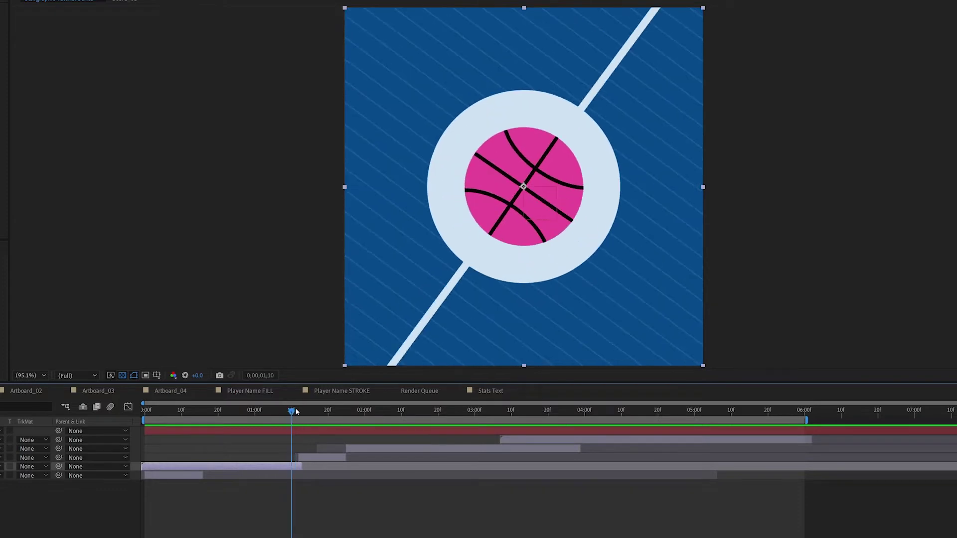
key("space")
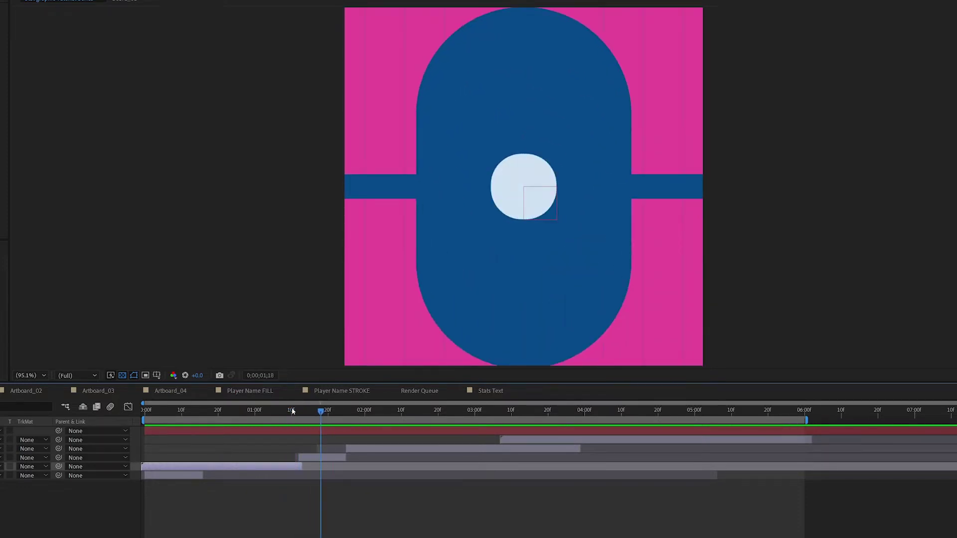
left_click_drag(293, 411, 342, 420)
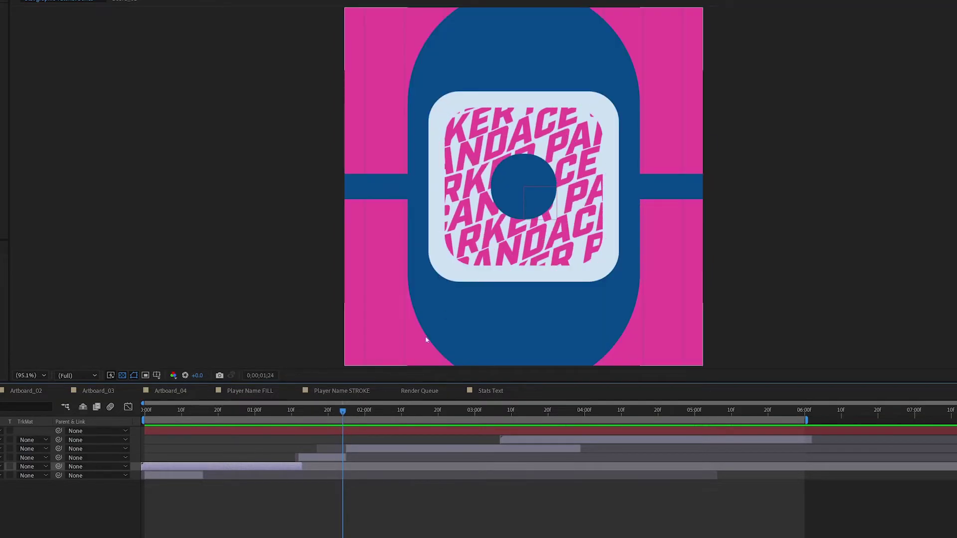
left_click(350, 449)
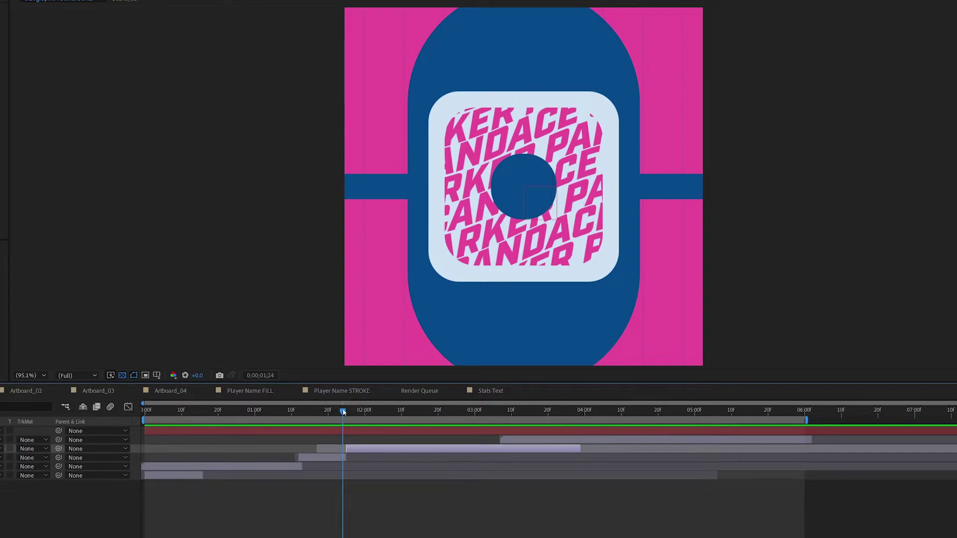
left_click_drag(343, 412, 347, 412)
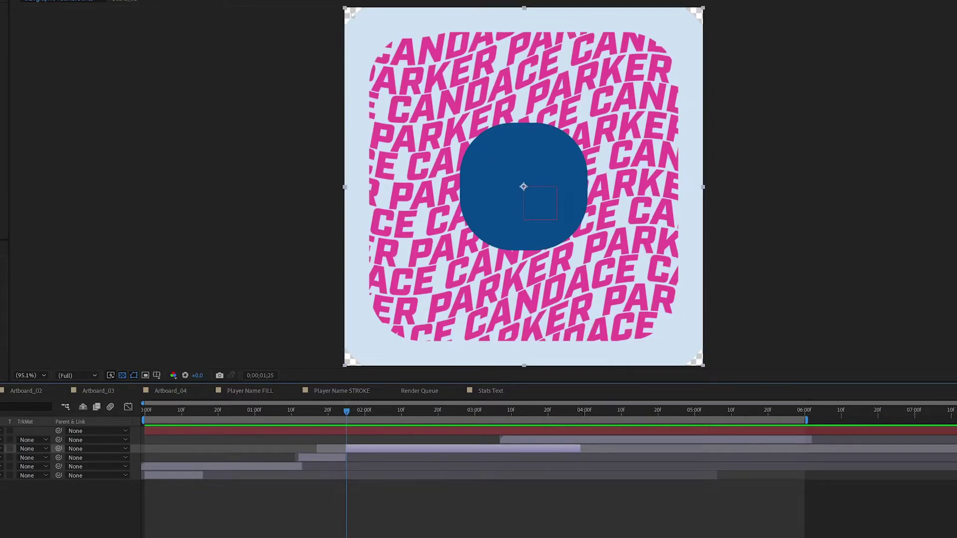
left_click_drag(347, 412, 354, 440)
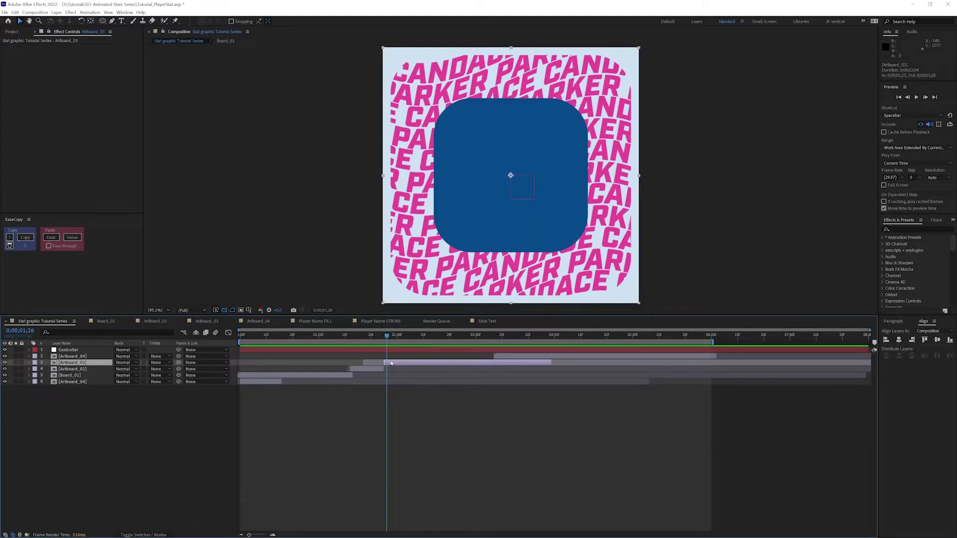
double_click(391, 363)
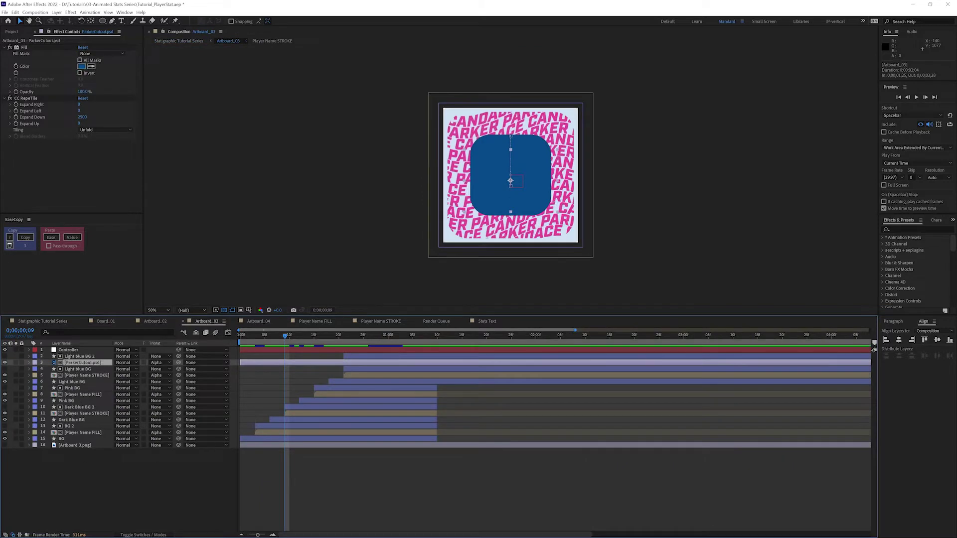
Duplicate the BG layer beneath the original and remove its Size keyframes so it stays large
left_click(61, 439)
key("ctrl+d")
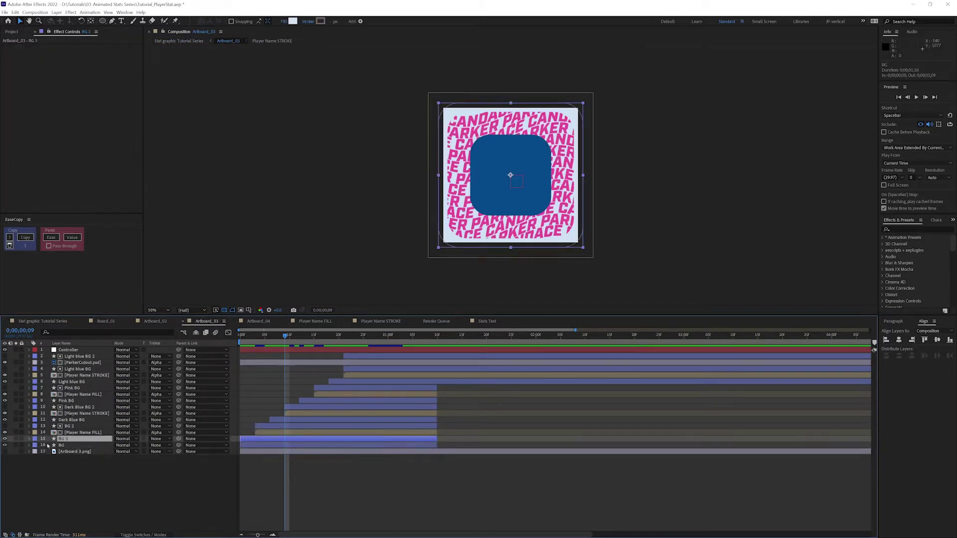
left_click_drag(64, 440, 73, 448)
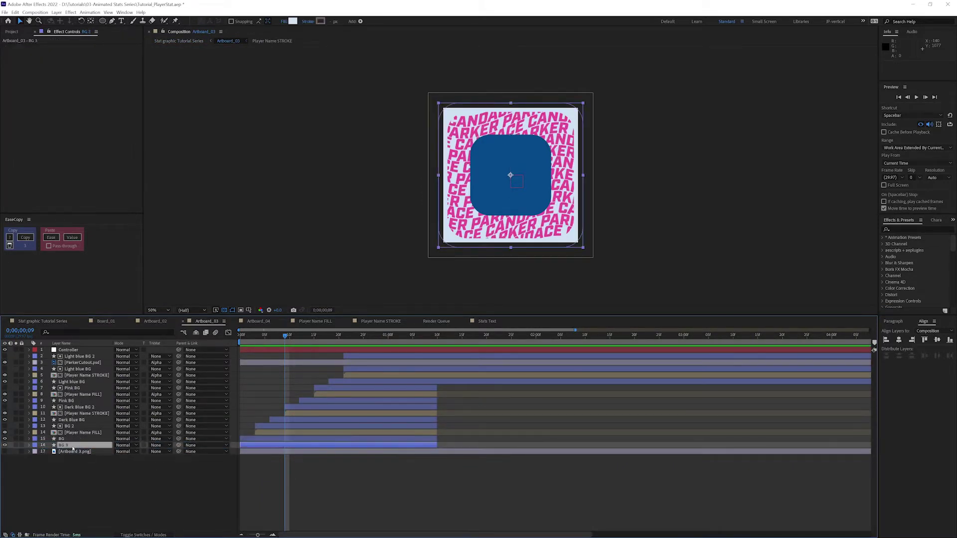
key("s")
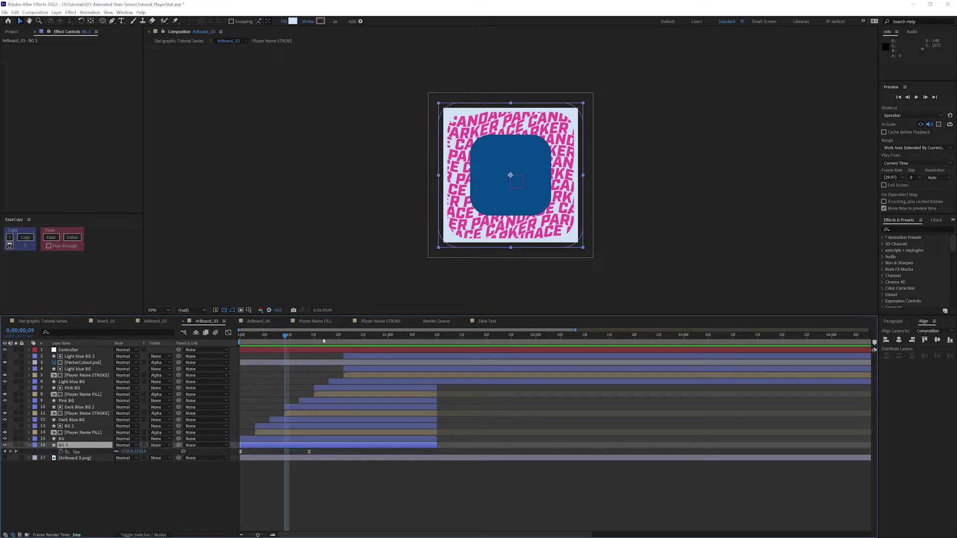
left_click(320, 338)
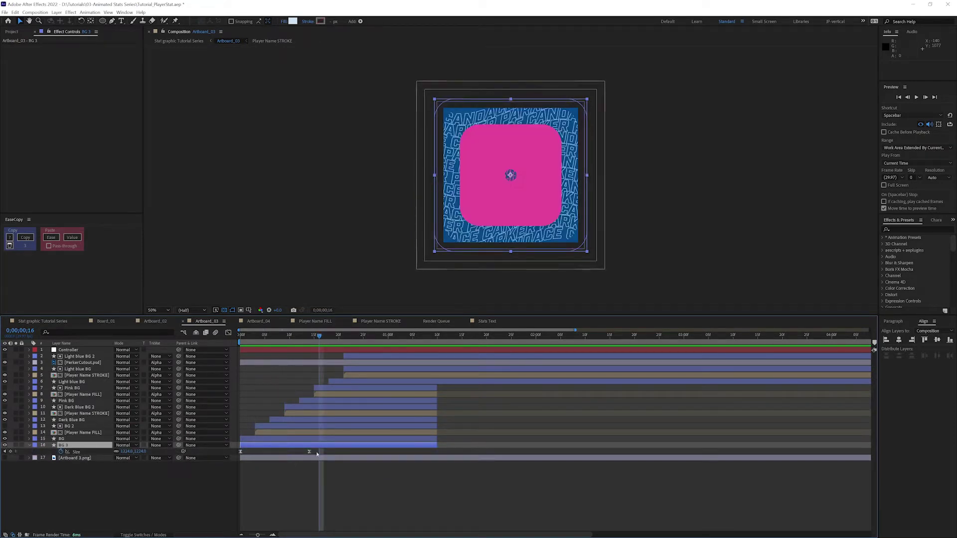
left_click(61, 452)
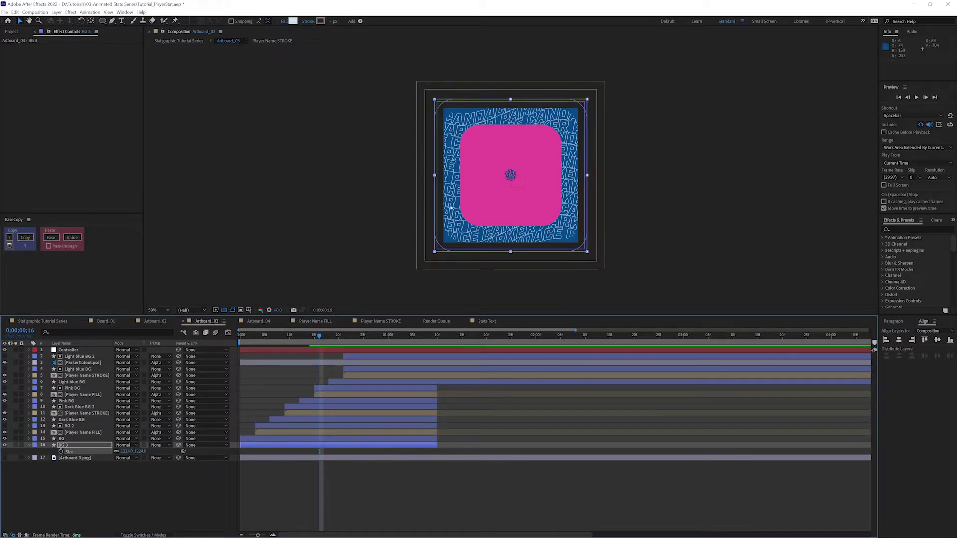
Link the BG 3 copy's Fill Color to the Controller's Accent Color with an expression
left_click(61, 445)
left_click(68, 332)
type("color")
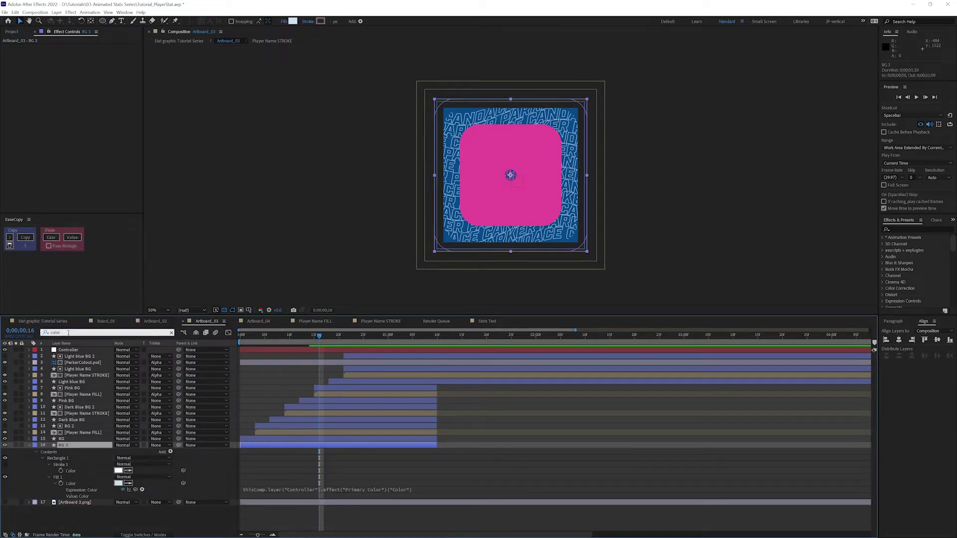
key("Return")
left_click(66, 349)
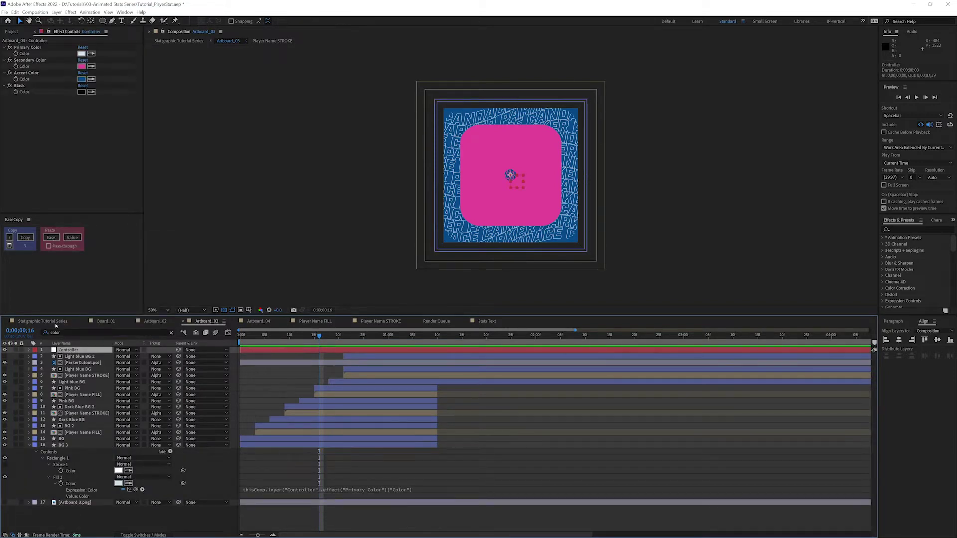
left_click_drag(183, 483, 34, 80)
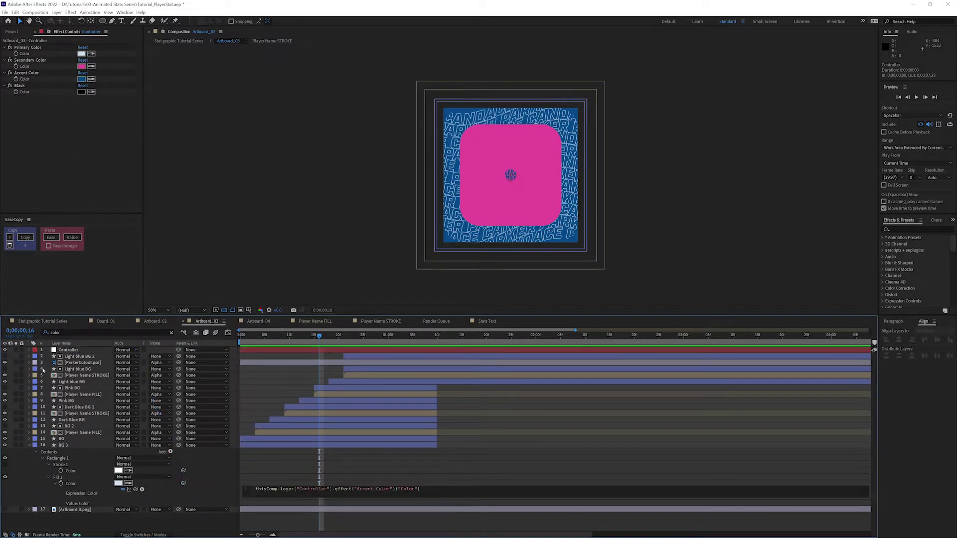
left_click(25, 473)
left_click(29, 445)
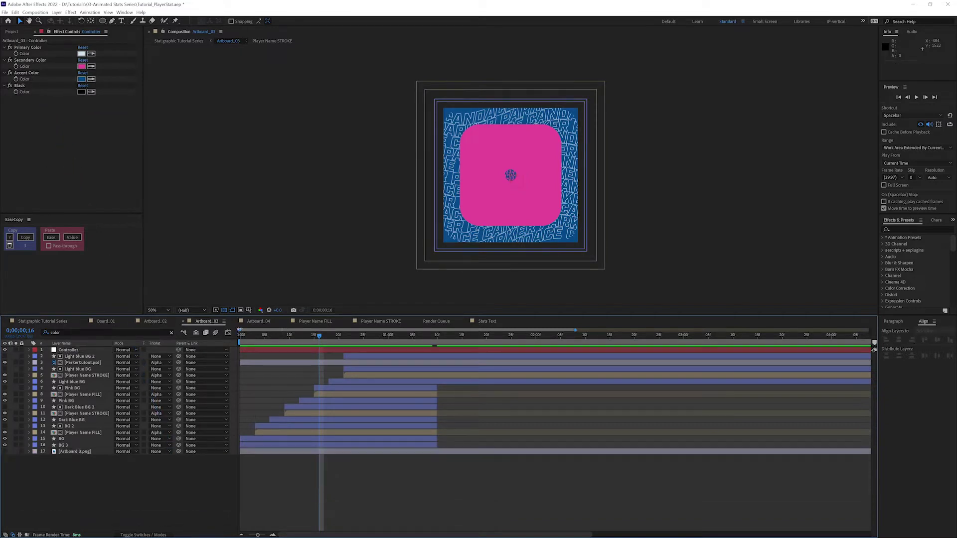
left_click(241, 339)
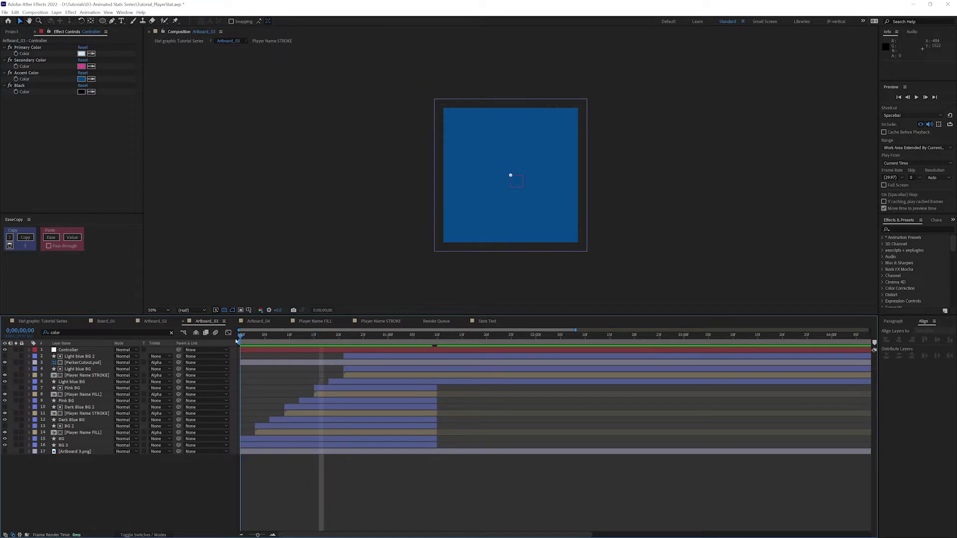
left_click_drag(237, 341, 270, 337)
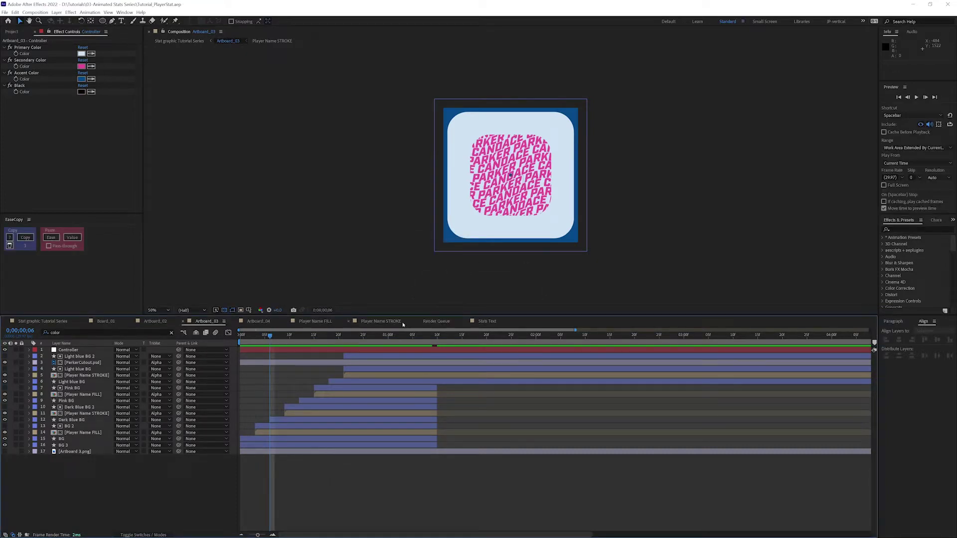
In the Stat graphic Tutorial Series comp, start Artboard_03 slightly earlier and inspect the zoom transition
left_click(52, 321)
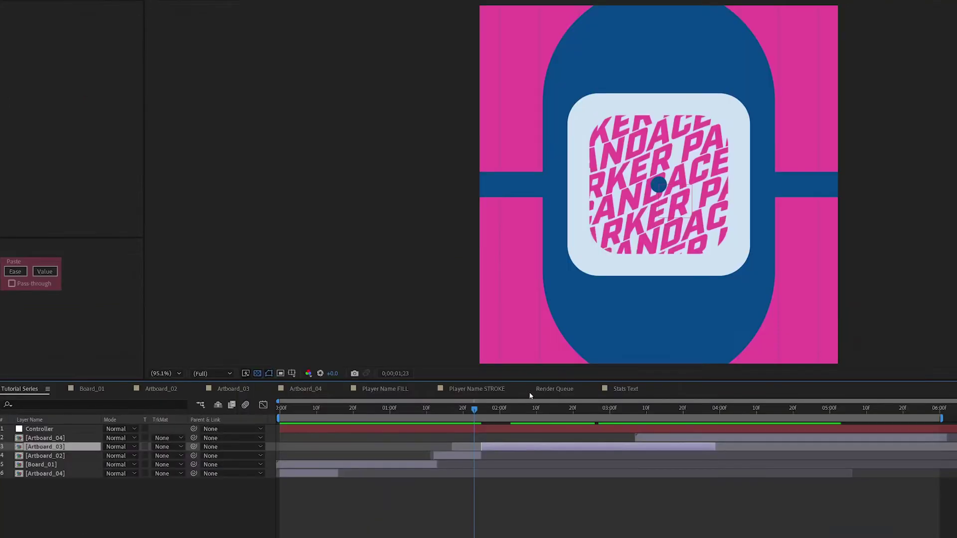
left_click(453, 412)
left_click_drag(456, 452, 457, 440)
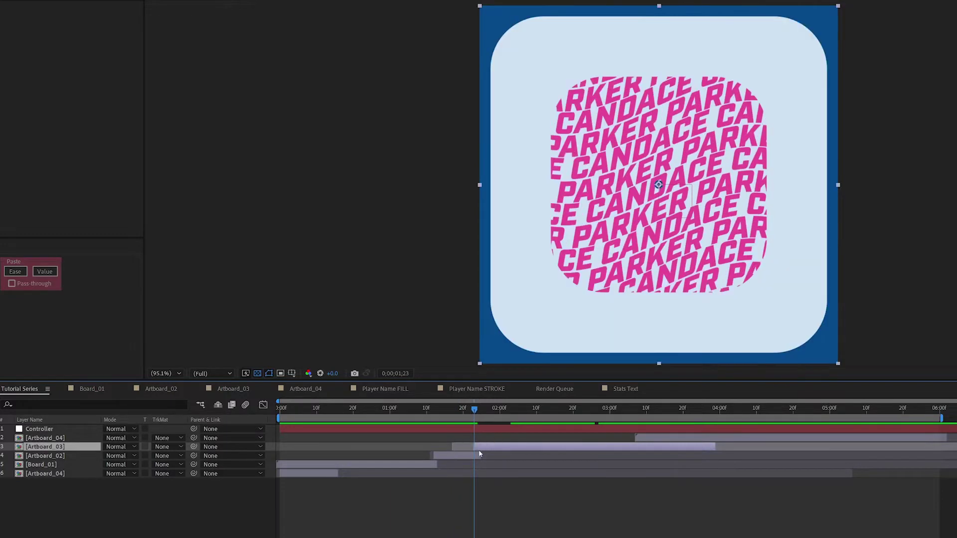
key("Page_Up")
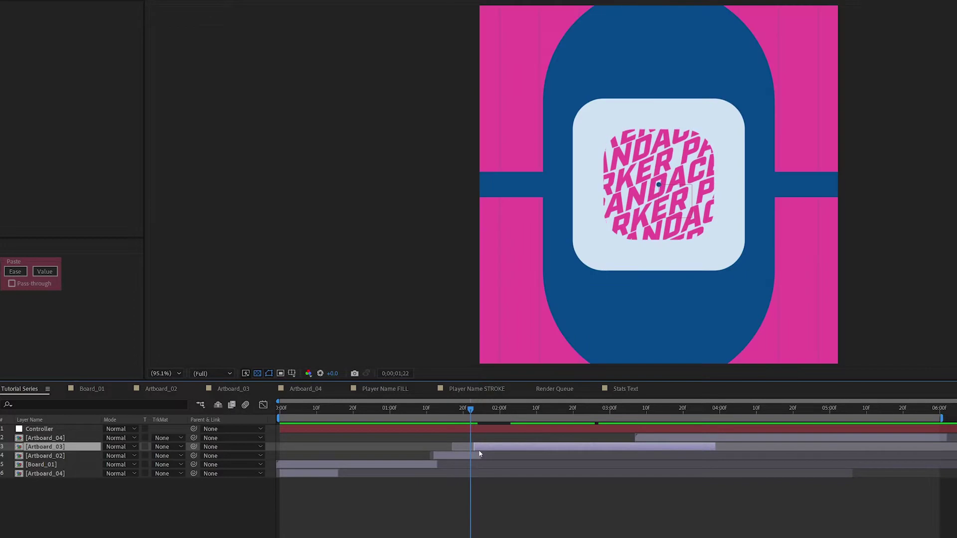
key("Page_Down")
key("Page_Down")
key("Page_Down")
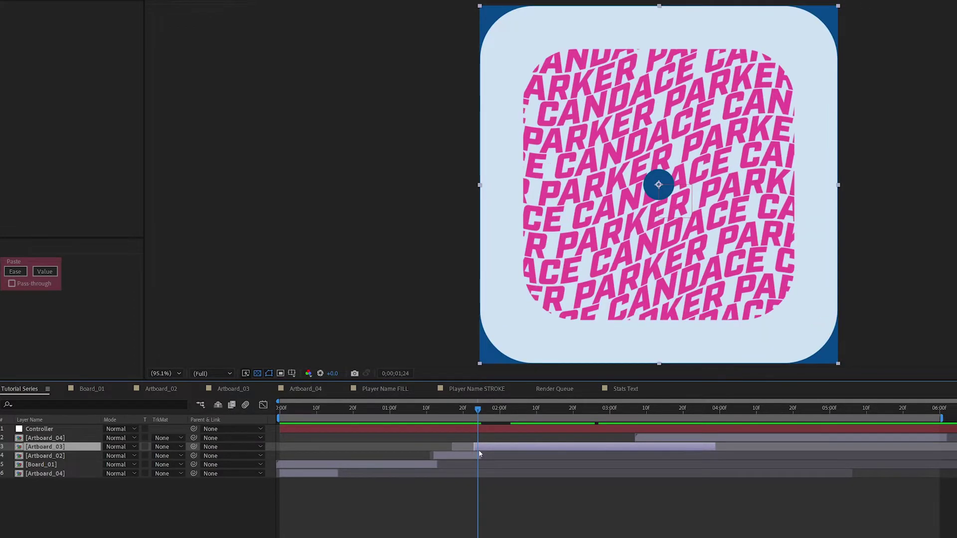
key("Page_Up")
key("Page_Up")
key("Page_Up")
key("Page_Up")
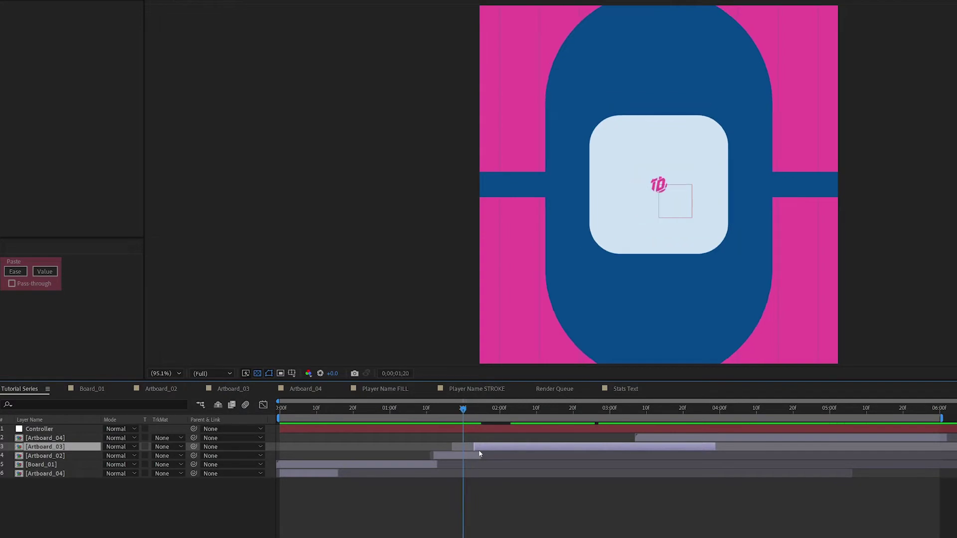
key("Page_Down")
key("Page_Down")
key("Page_Down")
key("Page_Down")
key("Page_Down")
key("Page_Down")
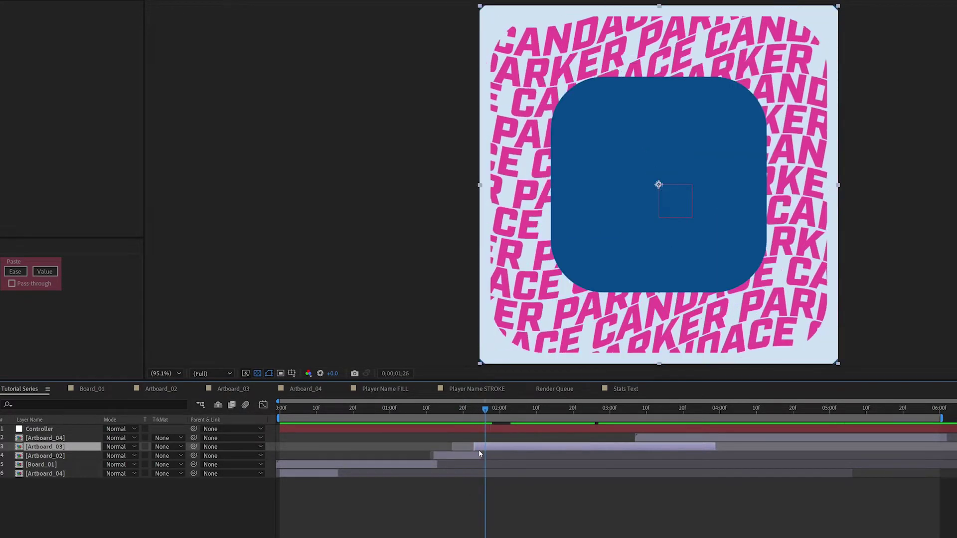
key("Page_Up")
key("Page_Up")
key("Page_Up")
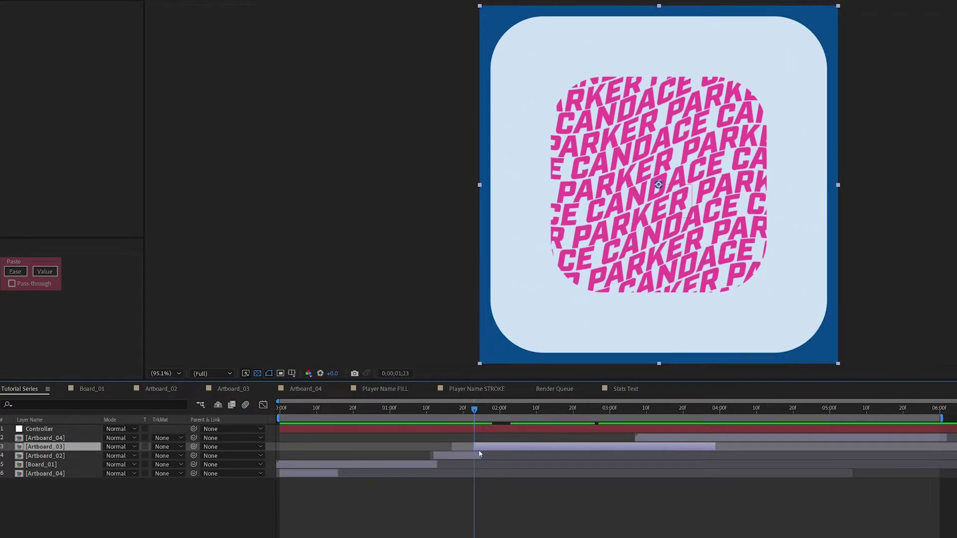
key("Page_Up")
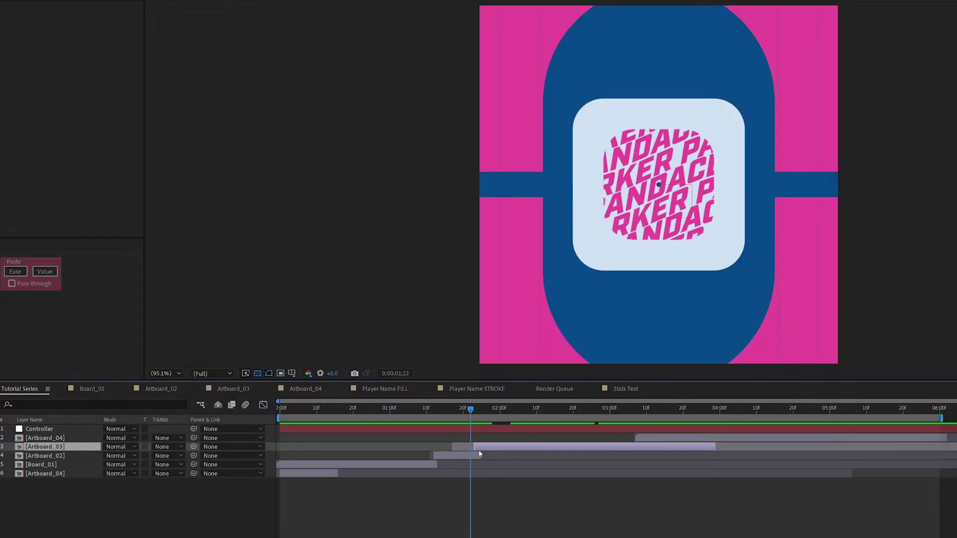
key("Page_Down")
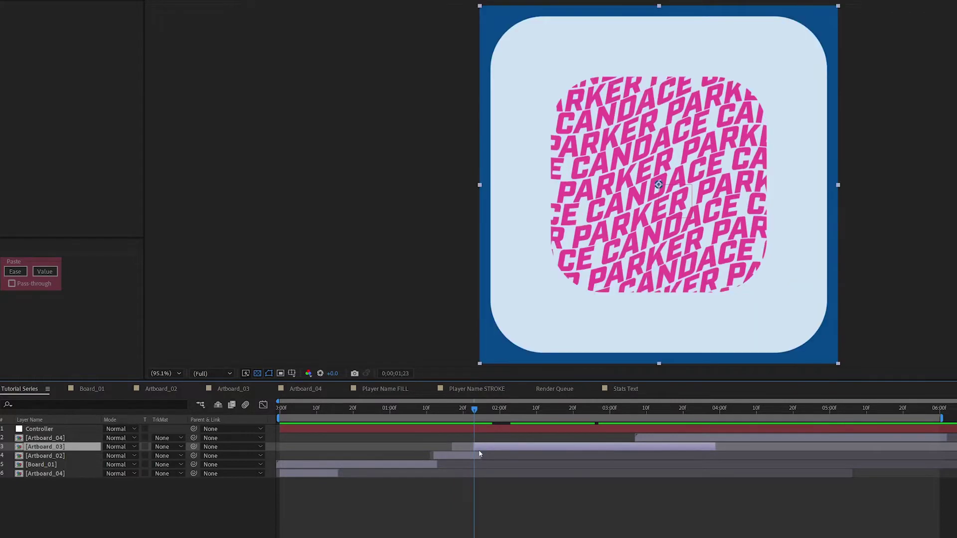
key("Page_Up")
key("Page_Down")
Nudge Artboard_03 and Artboard_04 one frame earlier and check the cut with playback
left_click(671, 441, "shift")
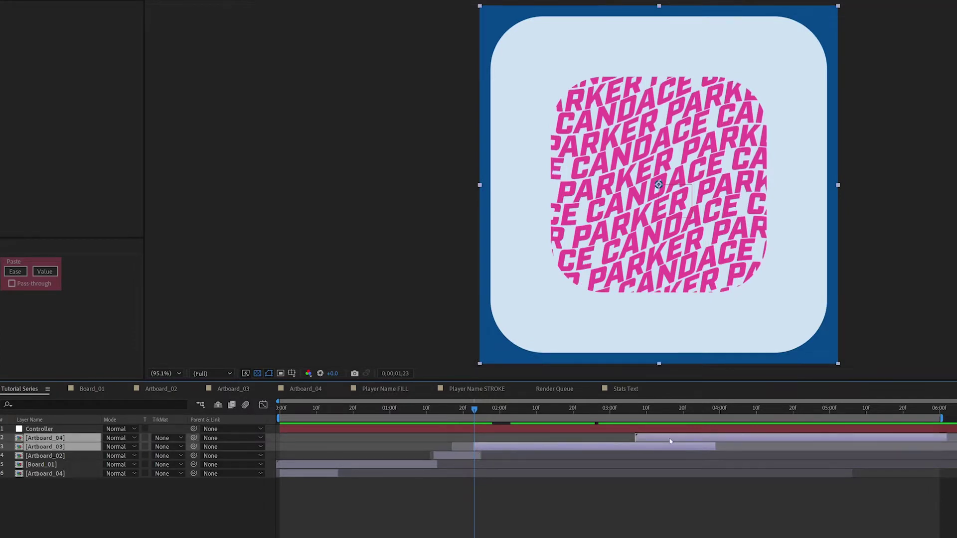
key("alt+Page_Up")
key("Page_Up")
key("Page_Up")
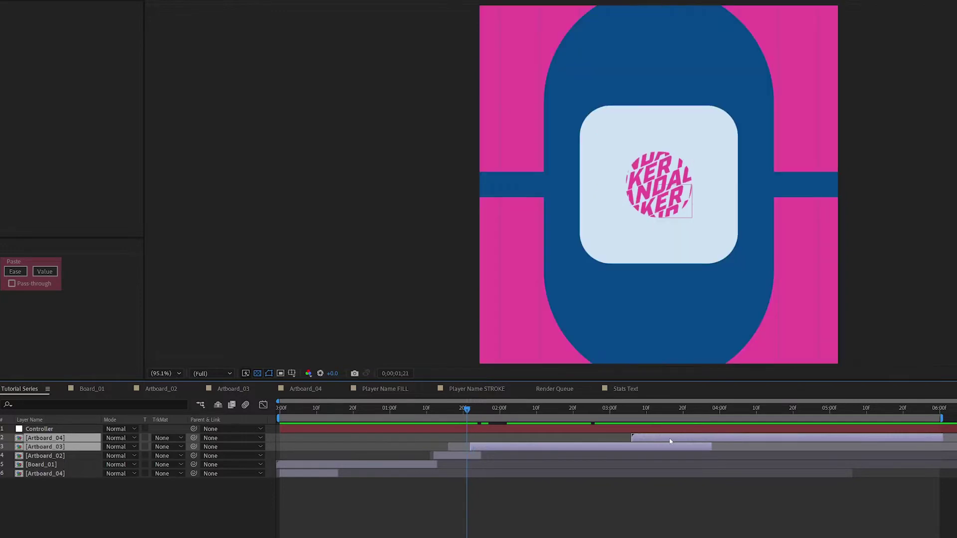
key("Page_Down")
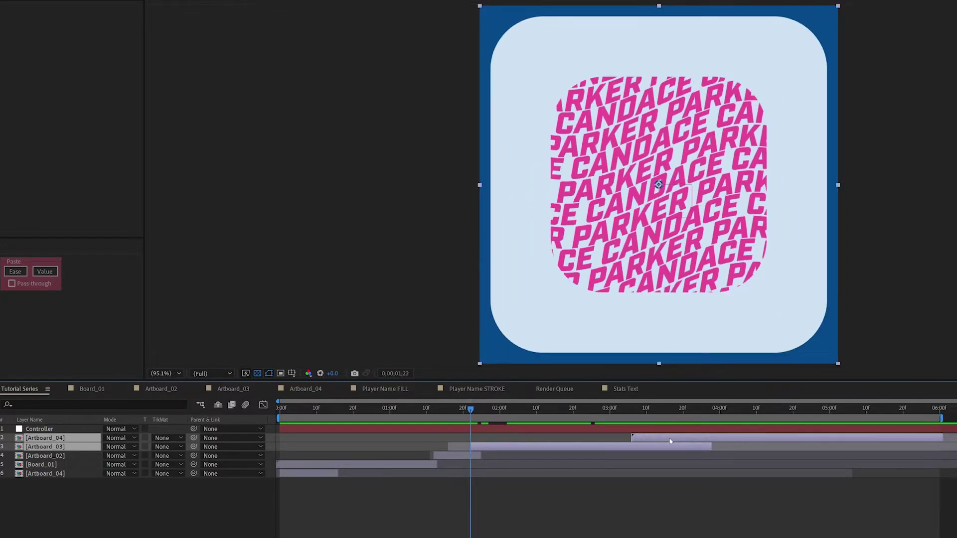
key("Page_Up")
key("Page_Down")
key("Page_Down")
key("Page_Up")
key("Page_Up")
key("Page_Down")
key("Page_Down")
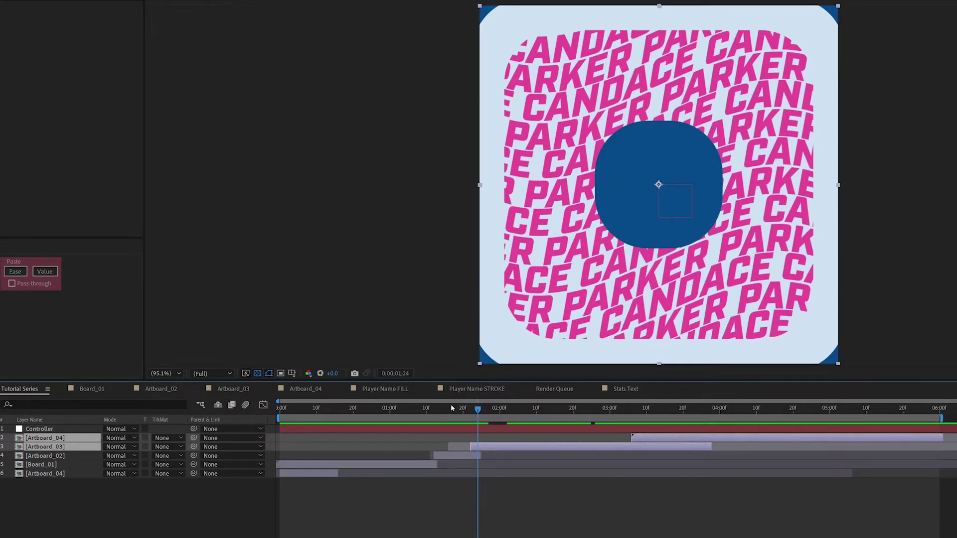
left_click_drag(434, 408, 435, 409)
key("space")
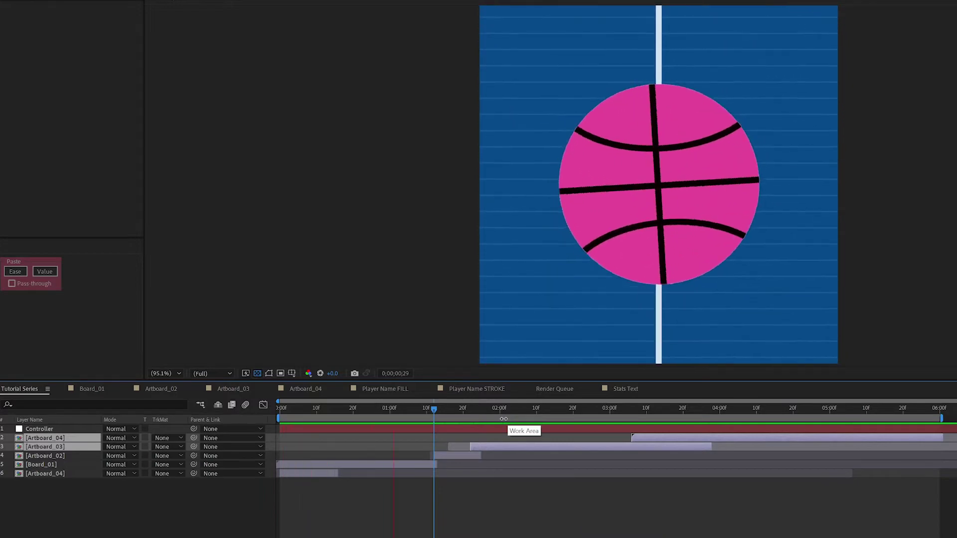
left_click_drag(506, 417, 602, 409)
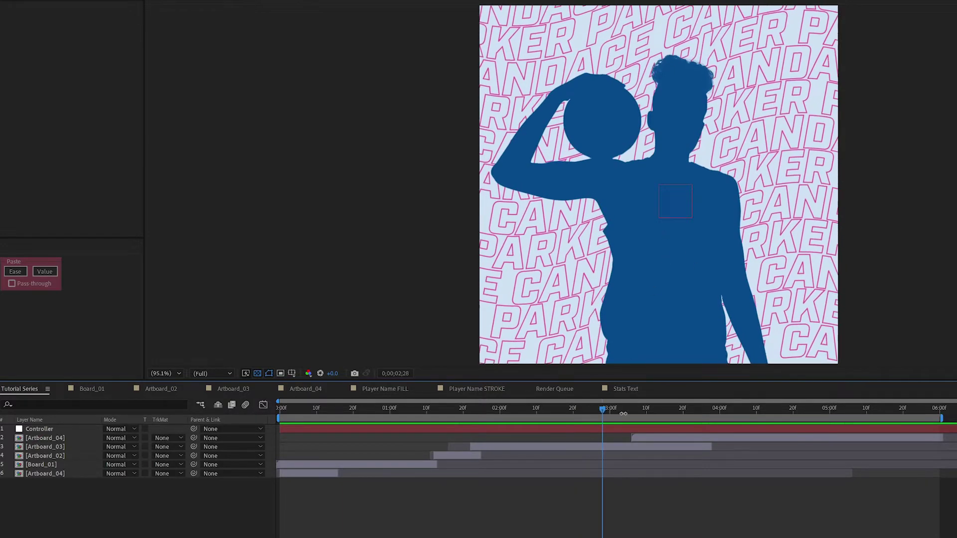
key("space")
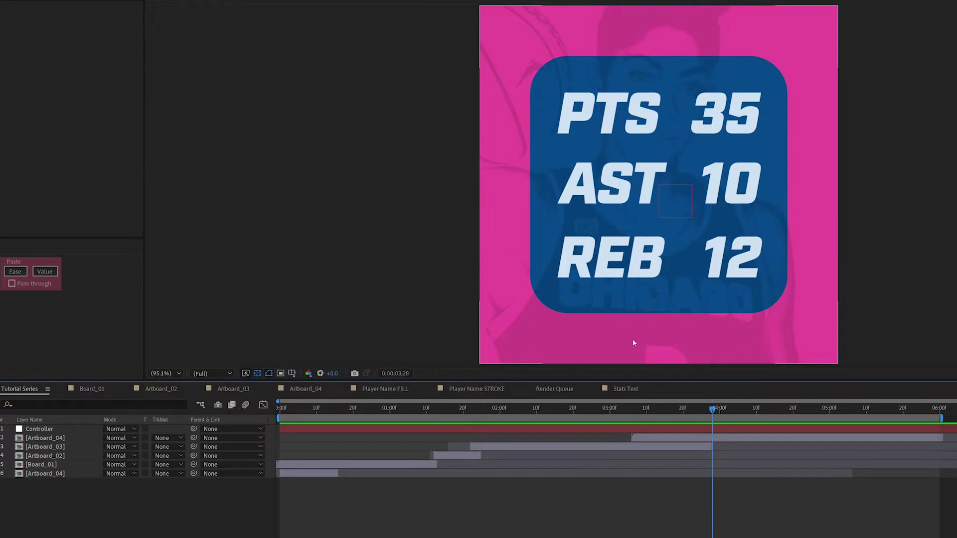
left_click_drag(619, 408, 604, 421)
In Artboard_03, scale the ParkerCutout.psd layer down to 90% at 0;00;01;05
double_click(610, 446)
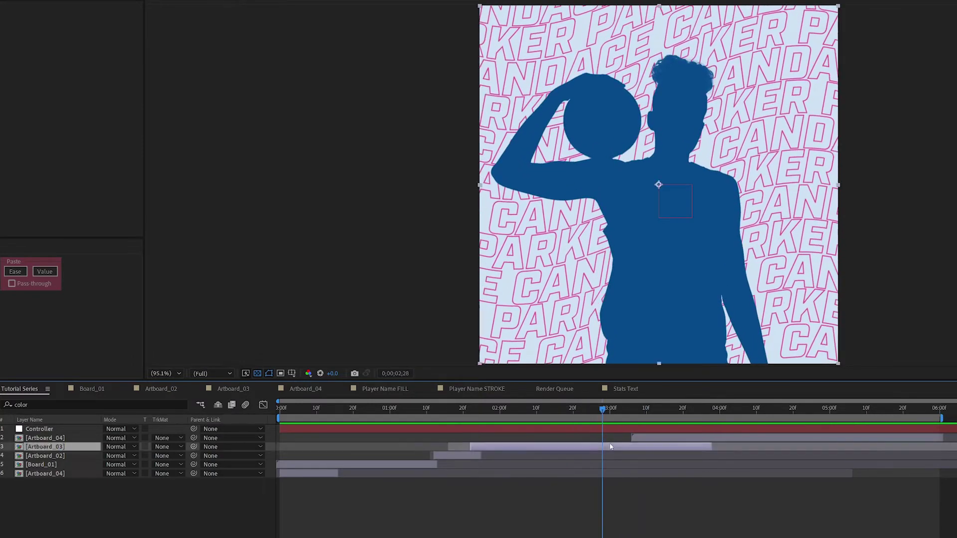
left_click(78, 448)
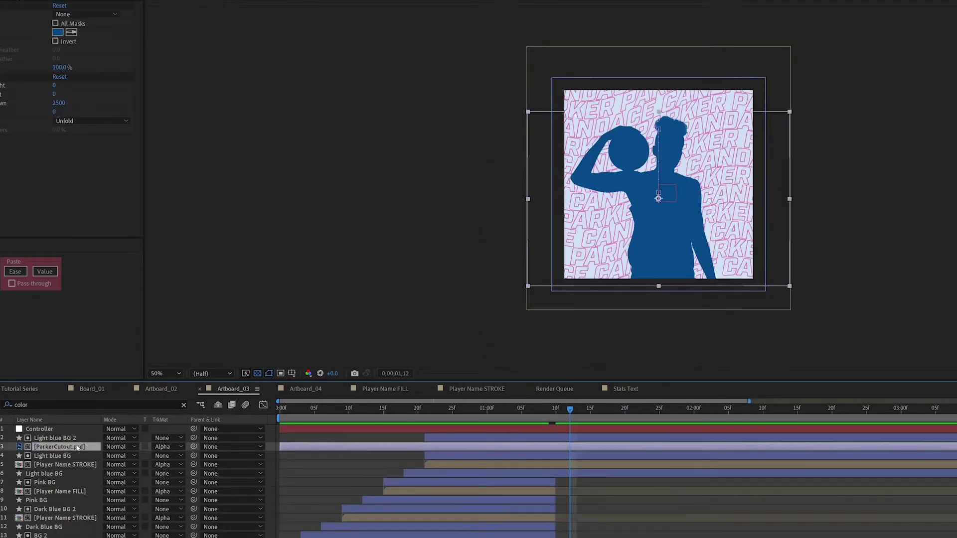
key("u")
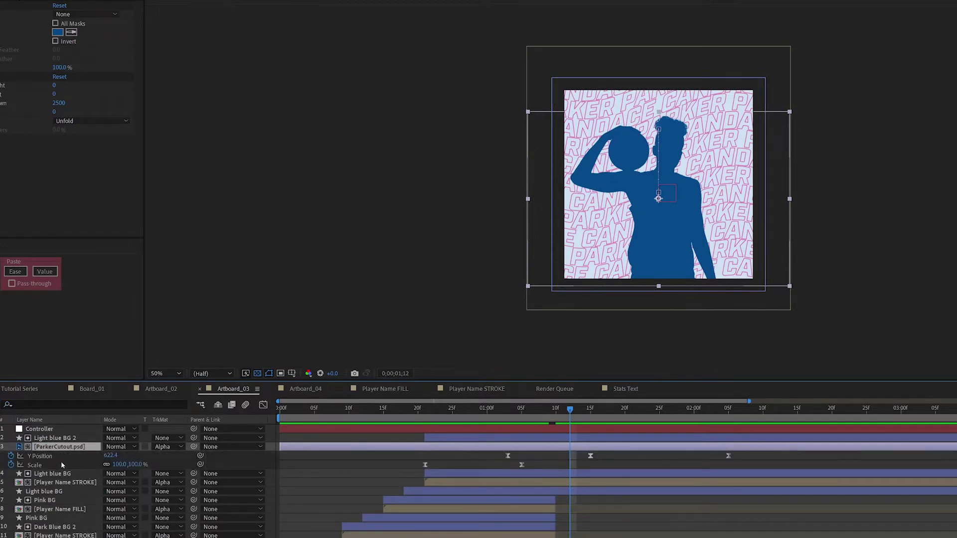
left_click(523, 412)
left_click(44, 465)
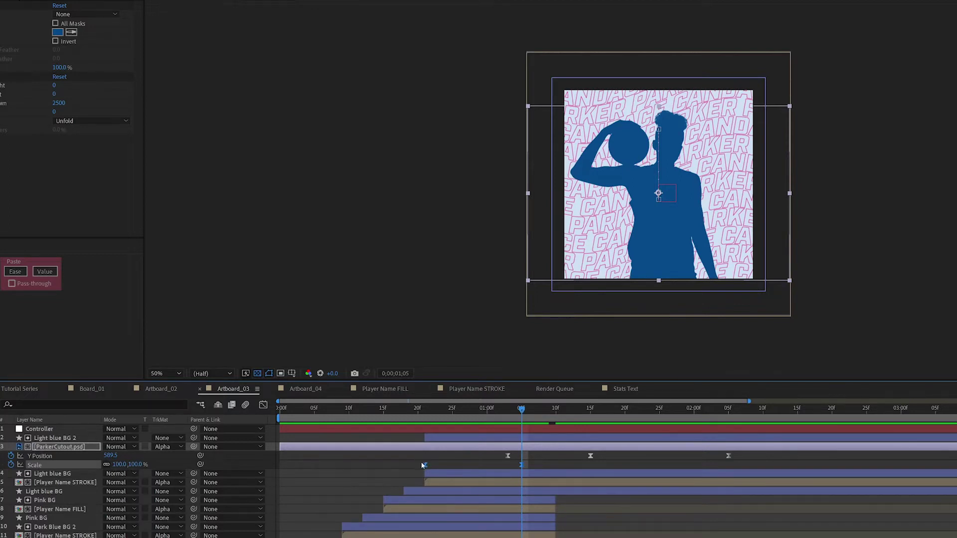
left_click_drag(121, 465, 114, 465)
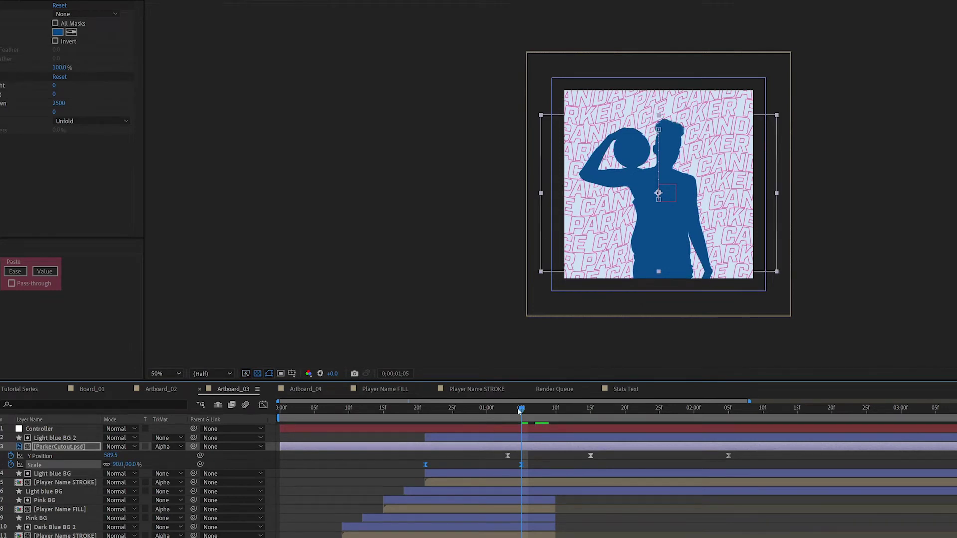
left_click_drag(518, 410, 467, 412)
Lower the cutout's Y Position to 634 at the next keyframe and review the motion
key("k")
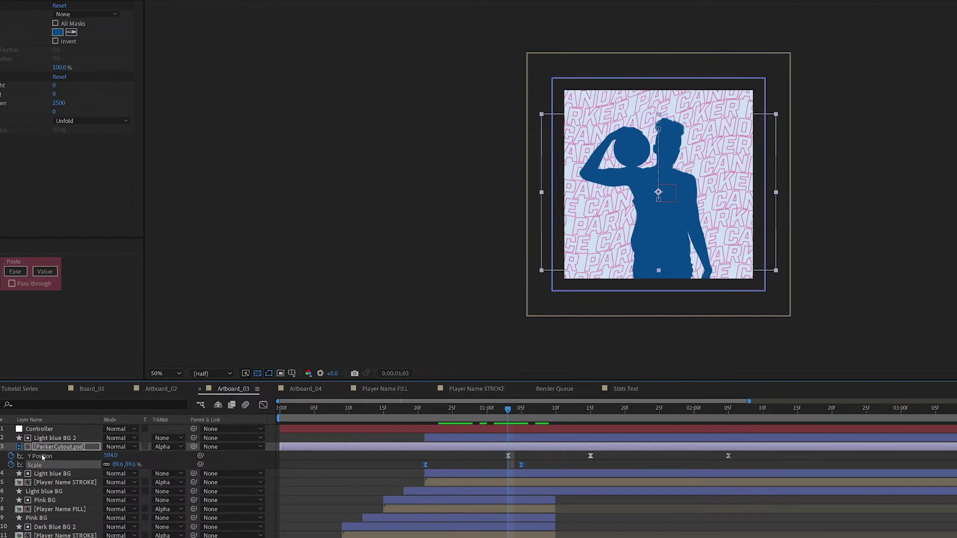
left_click(42, 457)
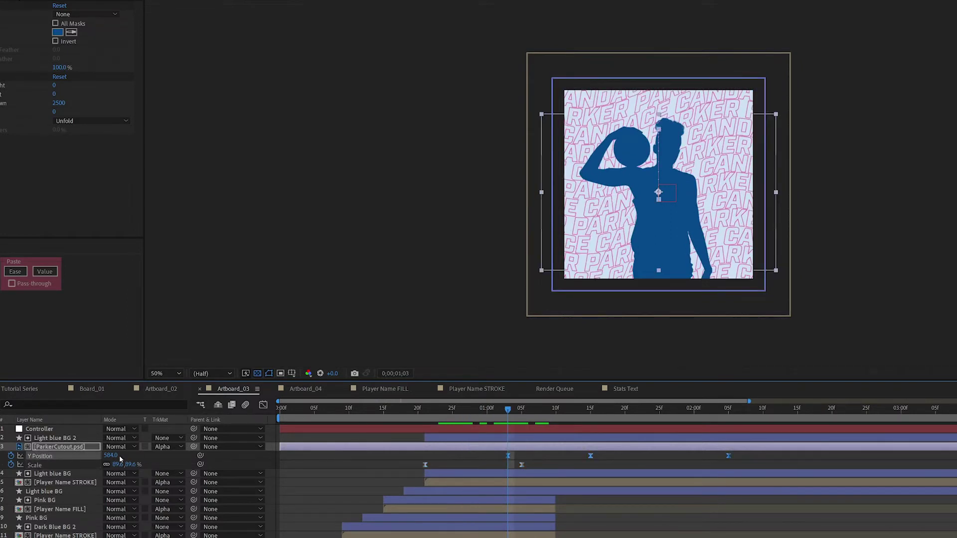
left_click_drag(108, 455, 133, 455)
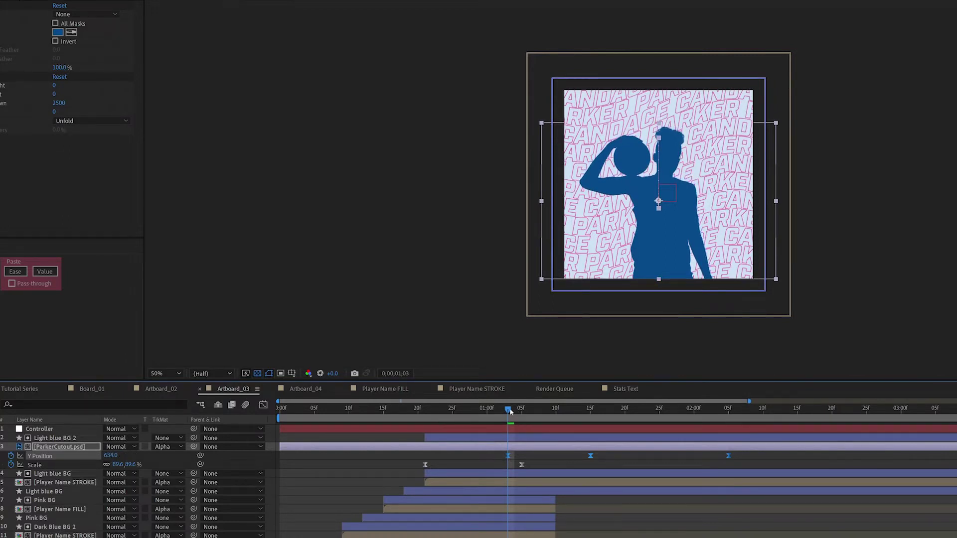
left_click_drag(515, 410, 646, 421)
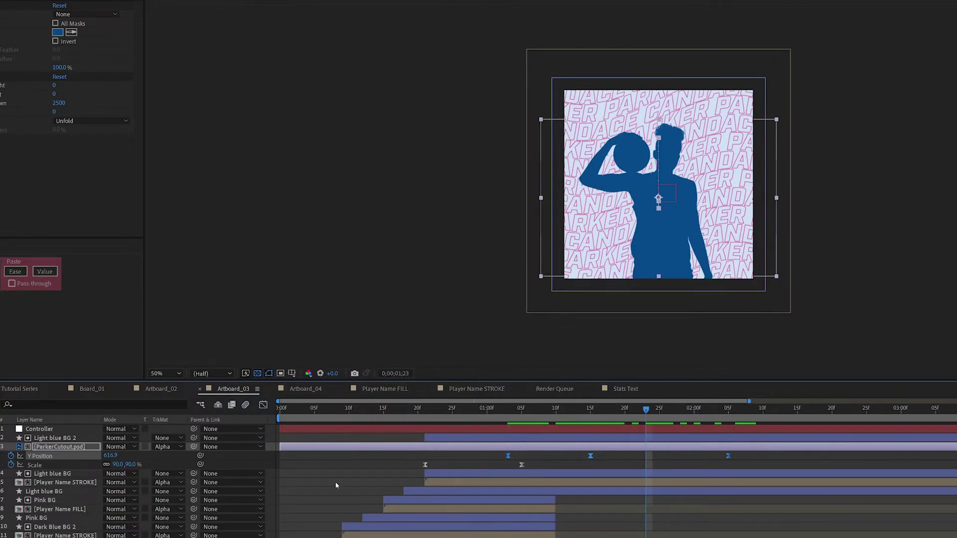
left_click(356, 465)
left_click(11, 389)
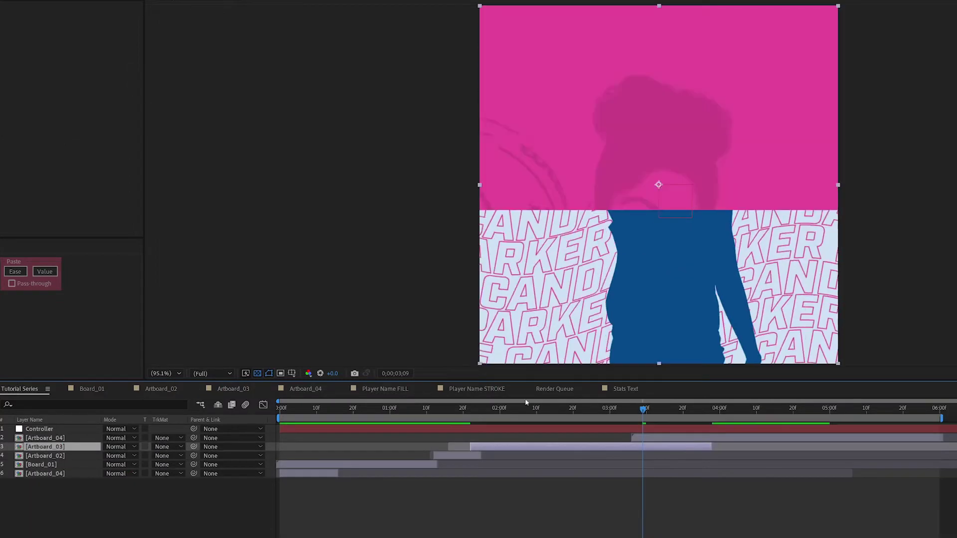
left_click_drag(600, 407, 577, 410)
key("space")
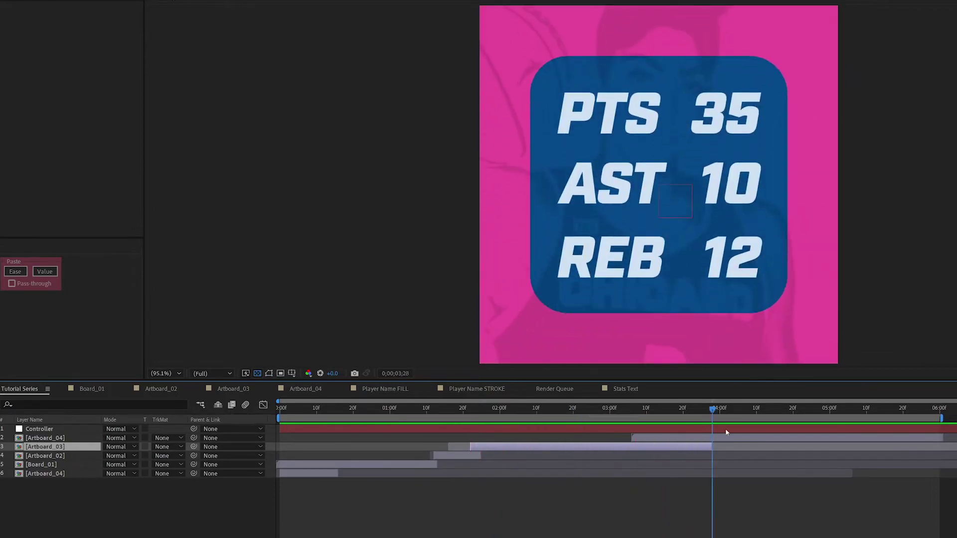
mouse_move(587, 413)
left_mouse_down()
mouse_move(613, 415)
mouse_move(584, 415)
left_mouse_up()
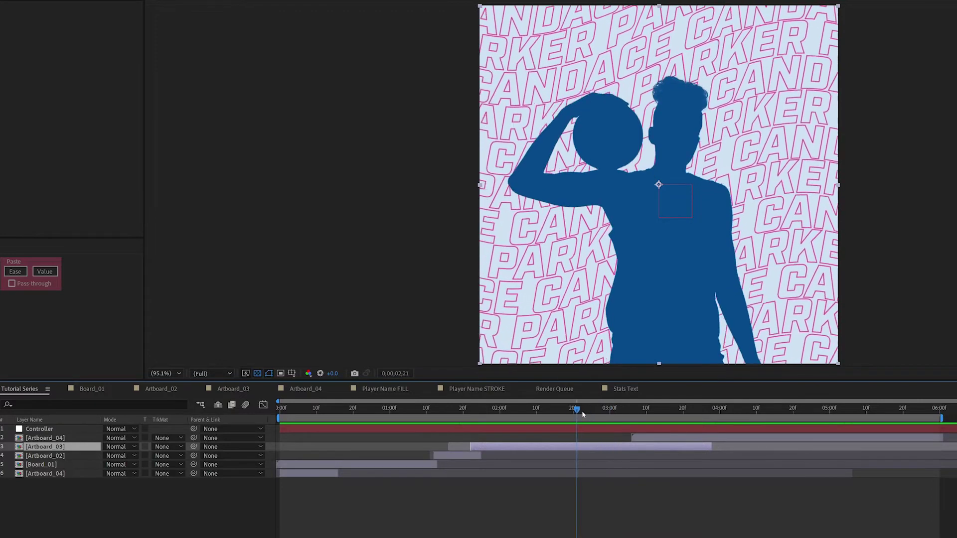
double_click(79, 448)
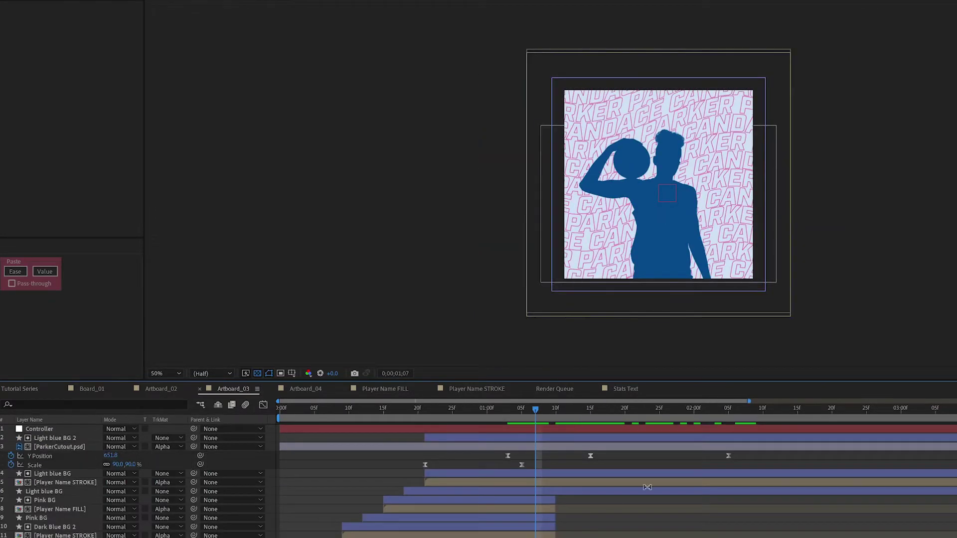
Shift the Y Position keyframes at 15f and 2;05f one frame earlier
left_click(52, 457)
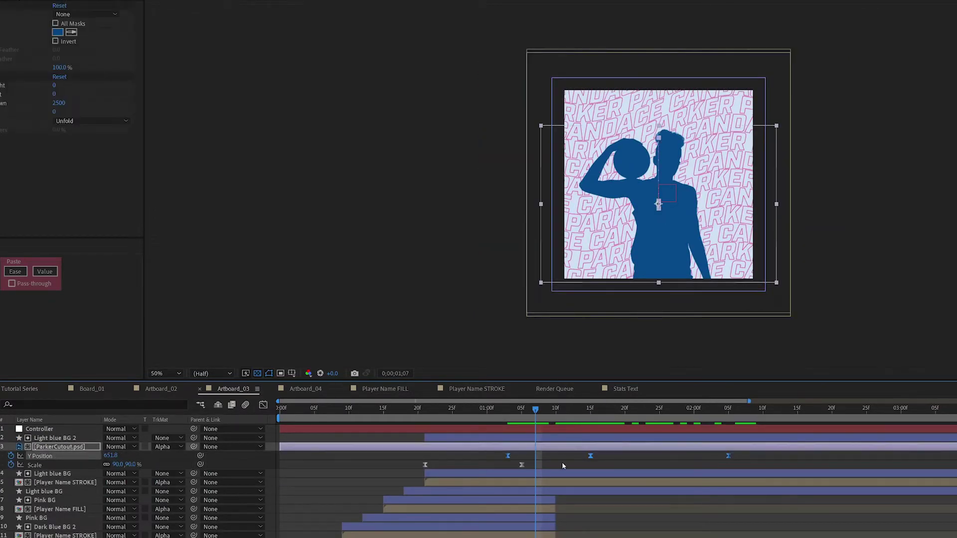
left_click_drag(563, 452, 754, 461)
key("alt+Left")
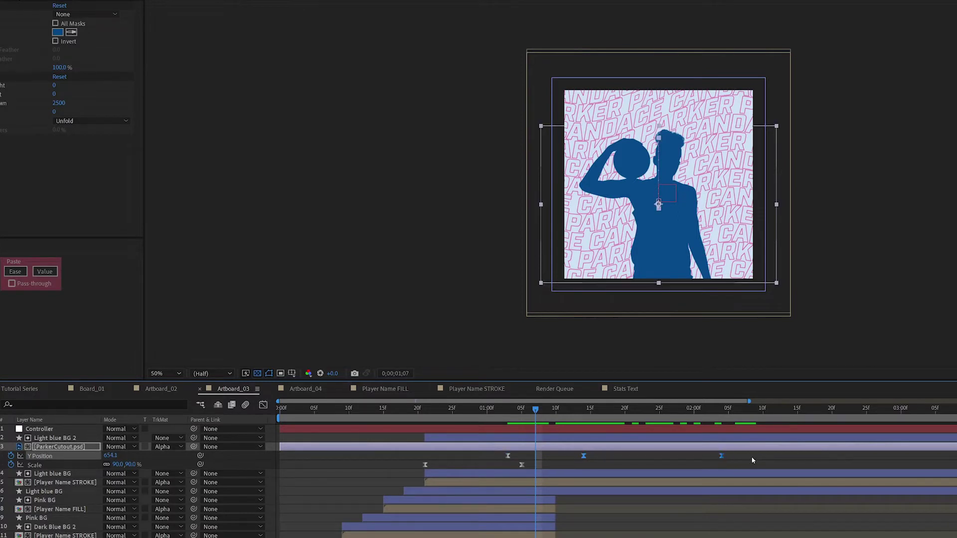
left_click(590, 460)
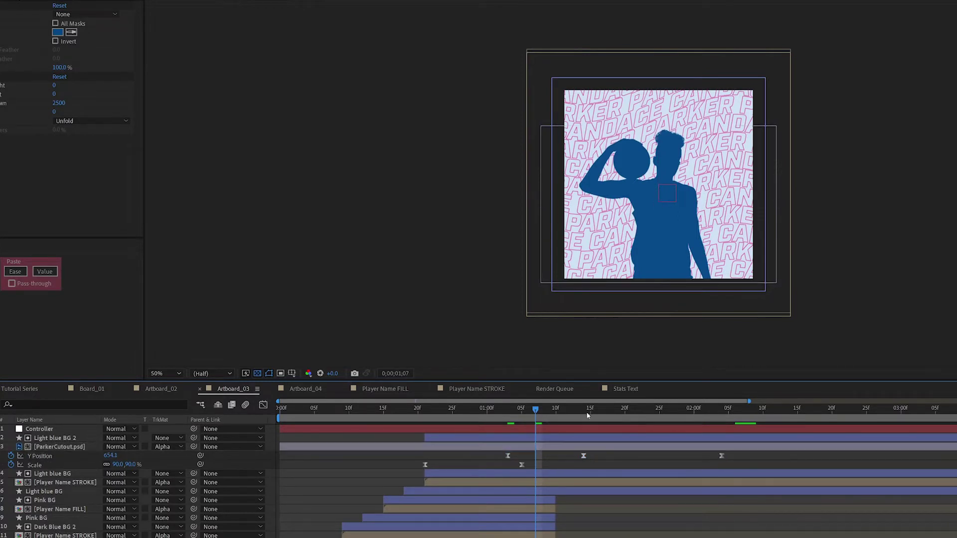
Set the Y Position keyframe at 0;00;01;14 to 700 so the cutout dips lower
key("k")
left_click(109, 456)
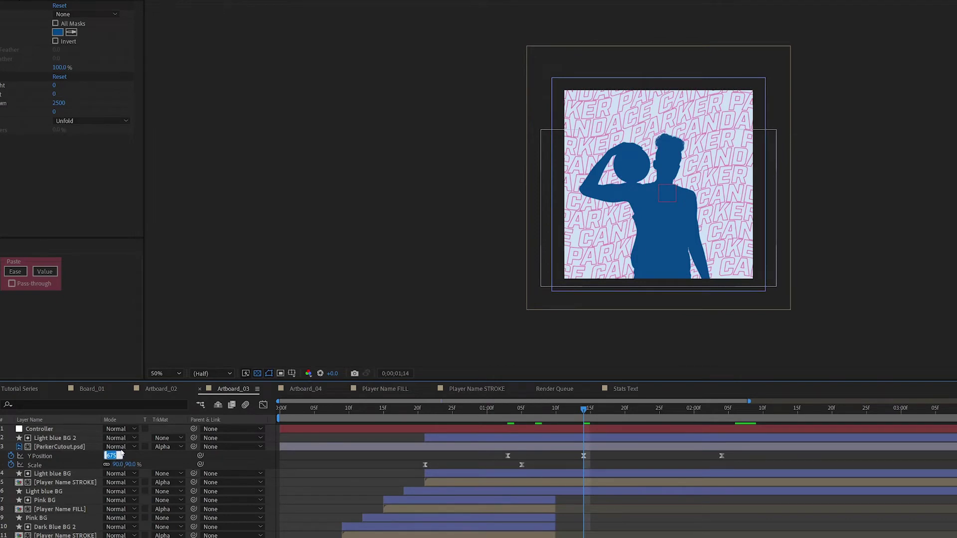
type("700")
key("Return")
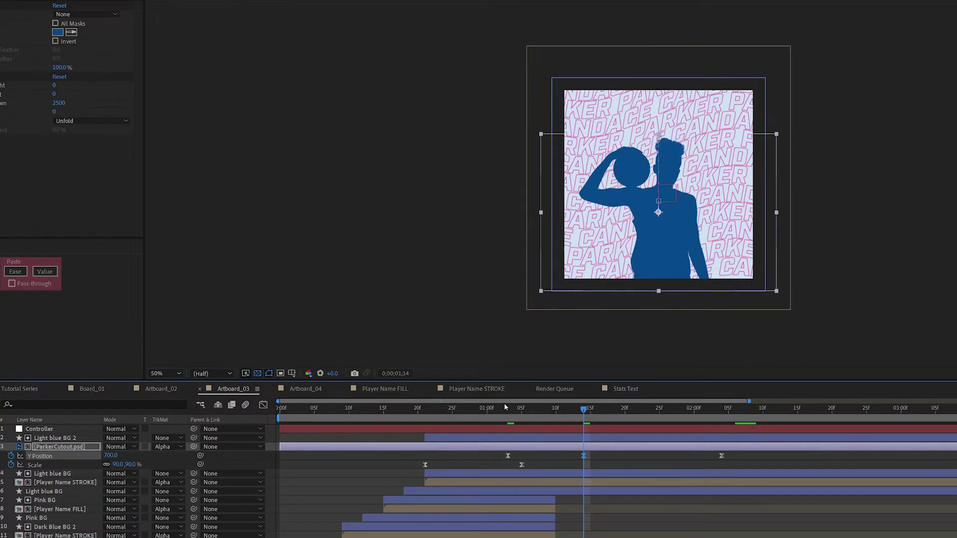
left_click_drag(504, 405, 678, 432)
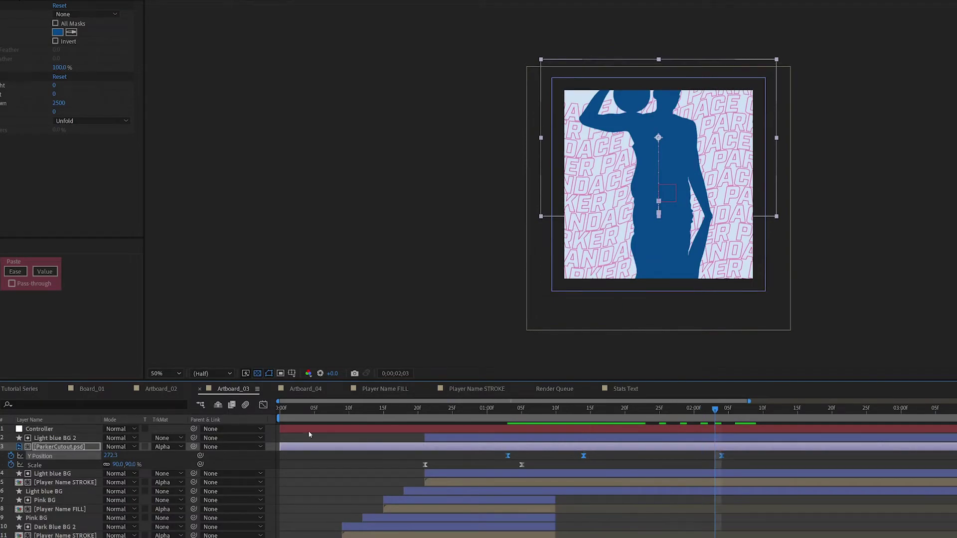
key("shift+F3")
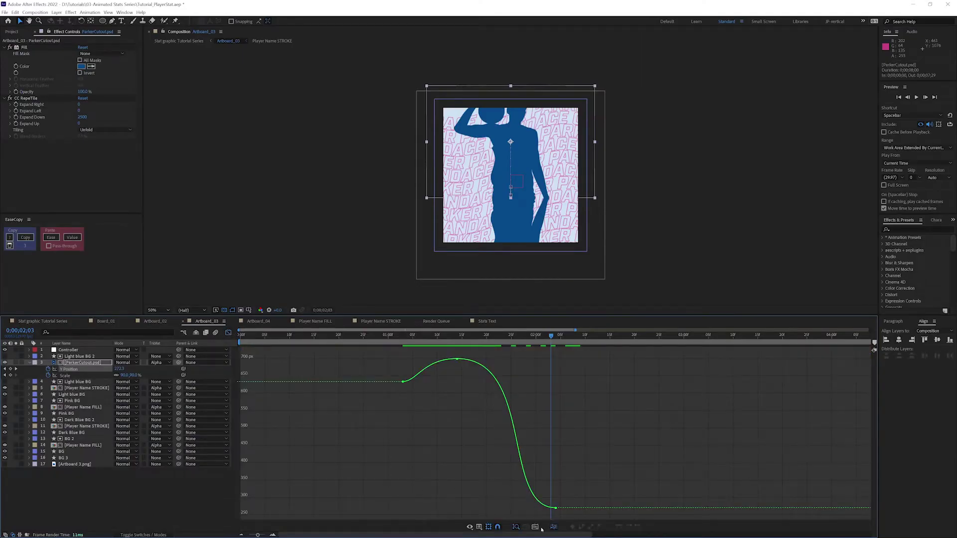
Fit the Y Position curve in the Graph Editor and lengthen the ease into the top keyframe
left_click(535, 527)
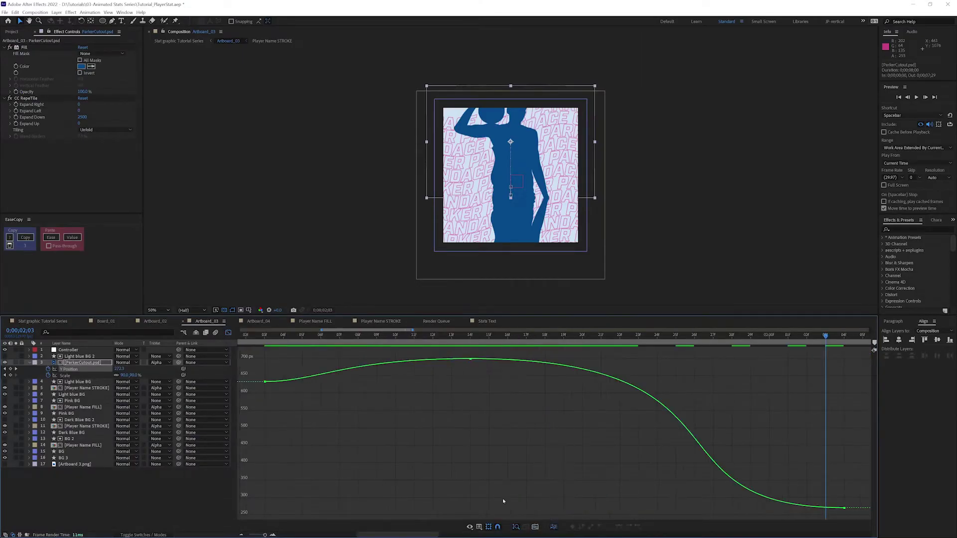
left_click(265, 382)
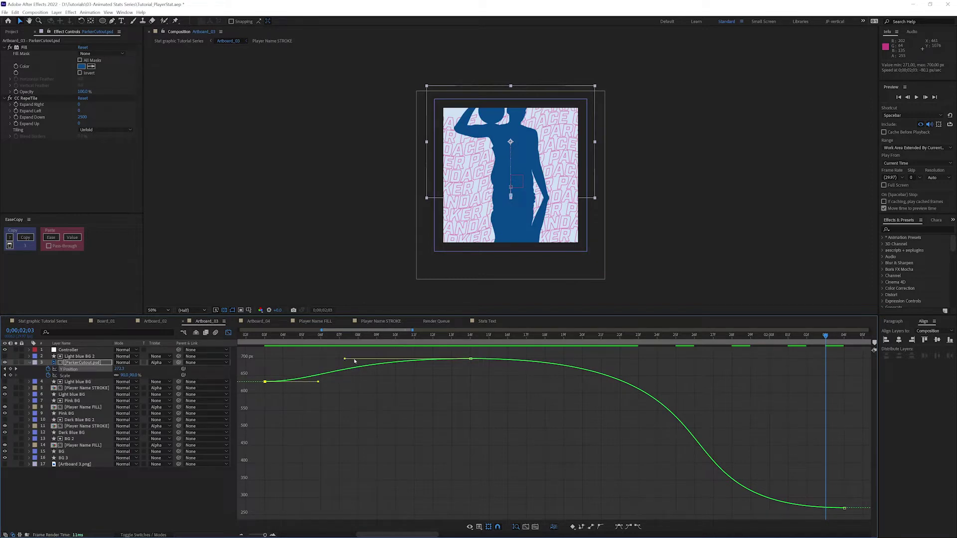
left_click_drag(354, 361, 378, 361)
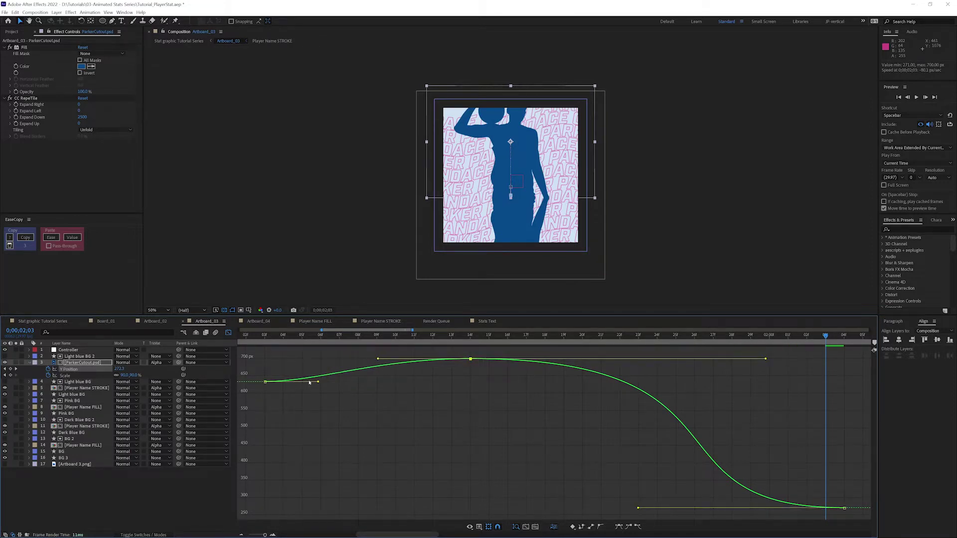
left_click_drag(319, 383, 320, 383)
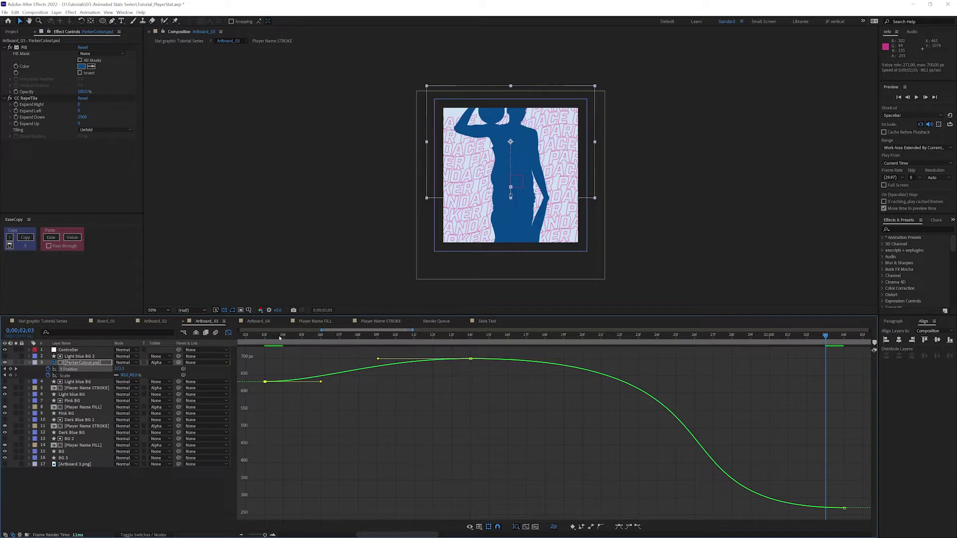
left_click_drag(280, 338, 531, 354)
Extend the top keyframe's outgoing ease and lengthen the ease into the final keyframe
left_click(542, 360)
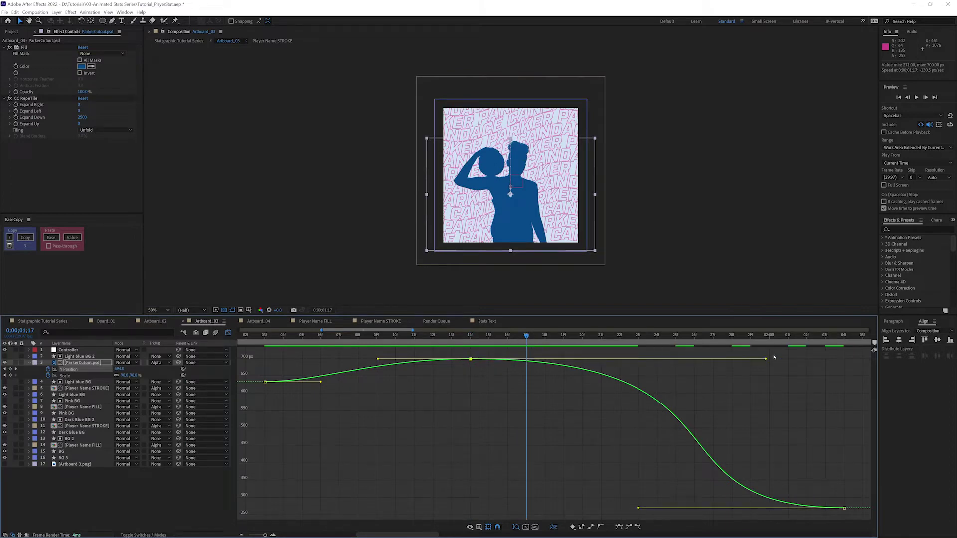
left_click_drag(767, 359, 788, 360)
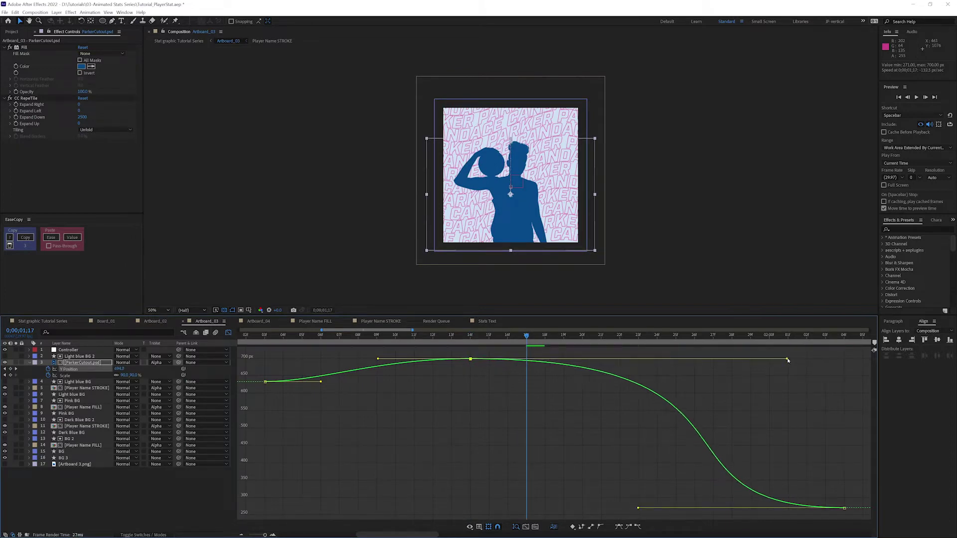
left_click_drag(533, 338, 585, 408)
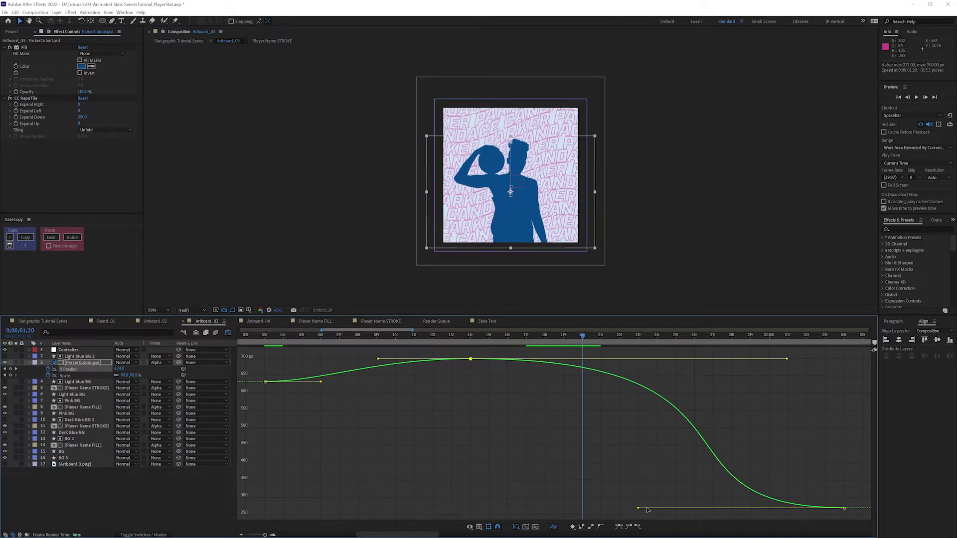
left_click_drag(647, 509, 694, 509)
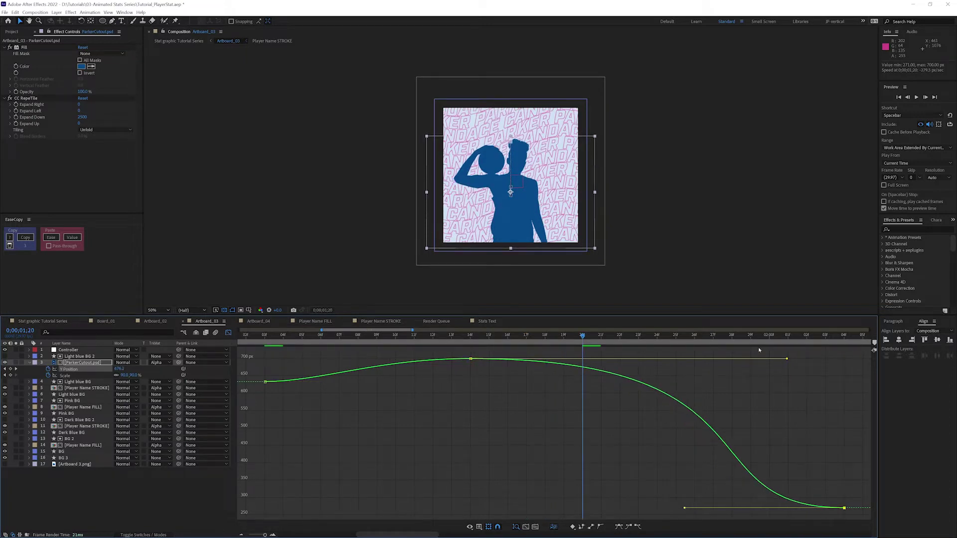
left_click_drag(784, 360, 766, 359)
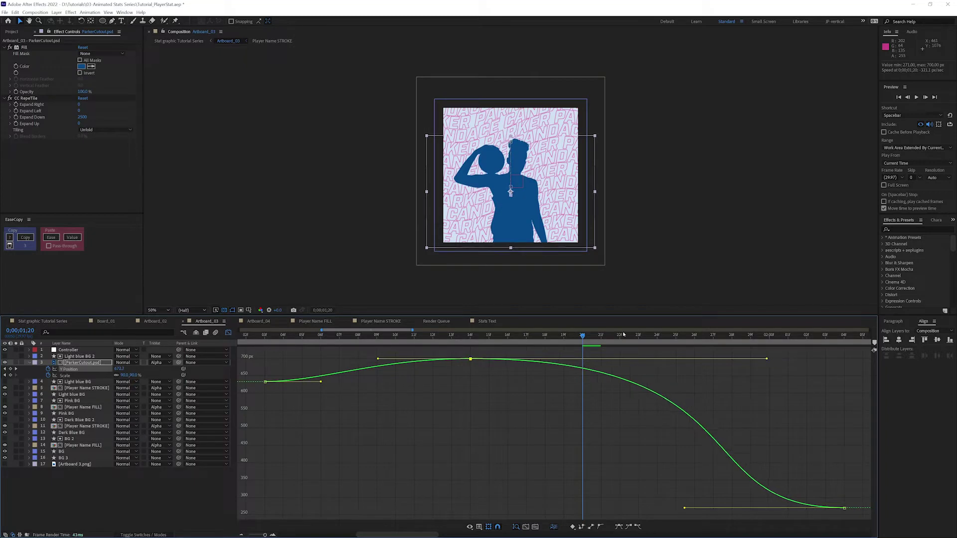
left_click_drag(584, 338, 768, 351)
Return to the Stat graphic Tutorial Series comp and preview the full animation
left_click(527, 335)
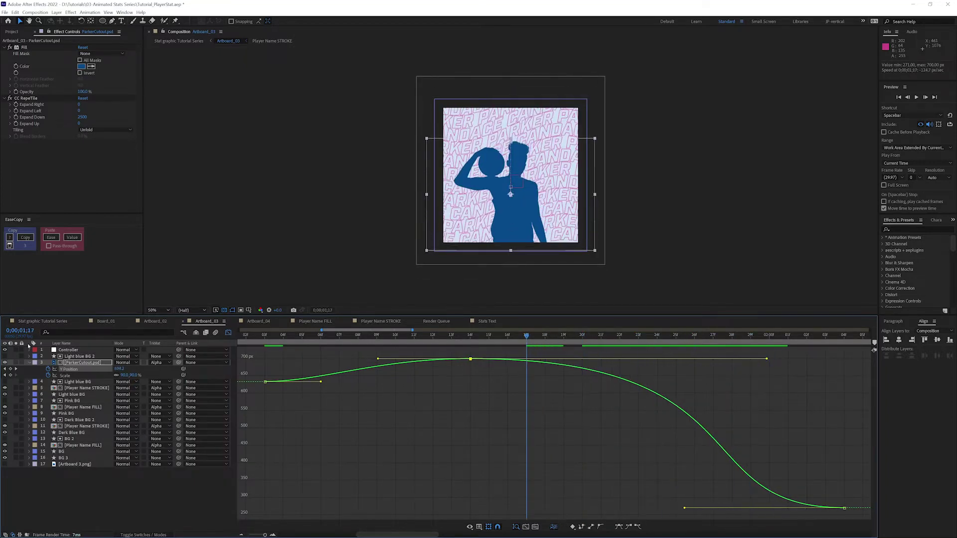
left_click(42, 321)
key("space")
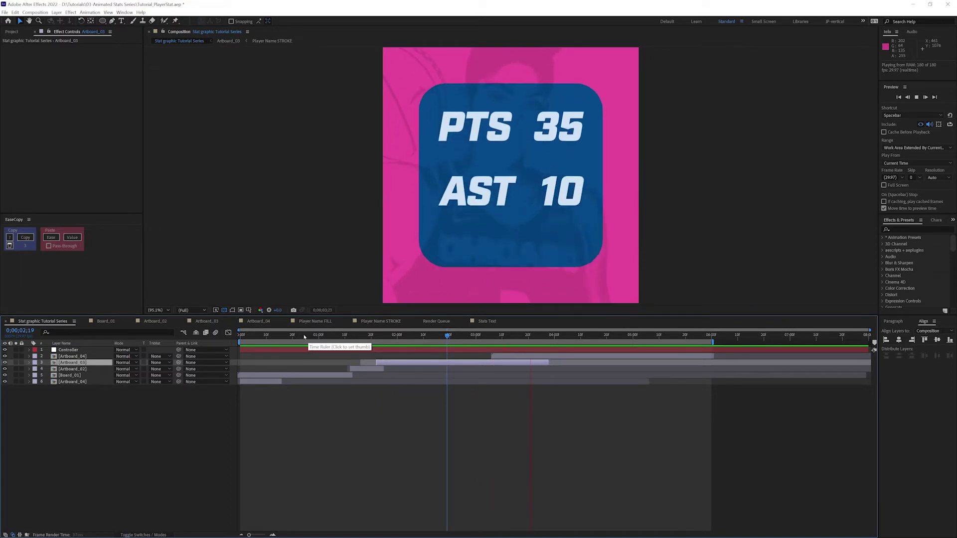
Start the Artboard_04 layer one frame later and preview the transition into the stats board
left_click_drag(474, 335, 499, 358)
left_click(495, 355)
key("alt+Page_Down")
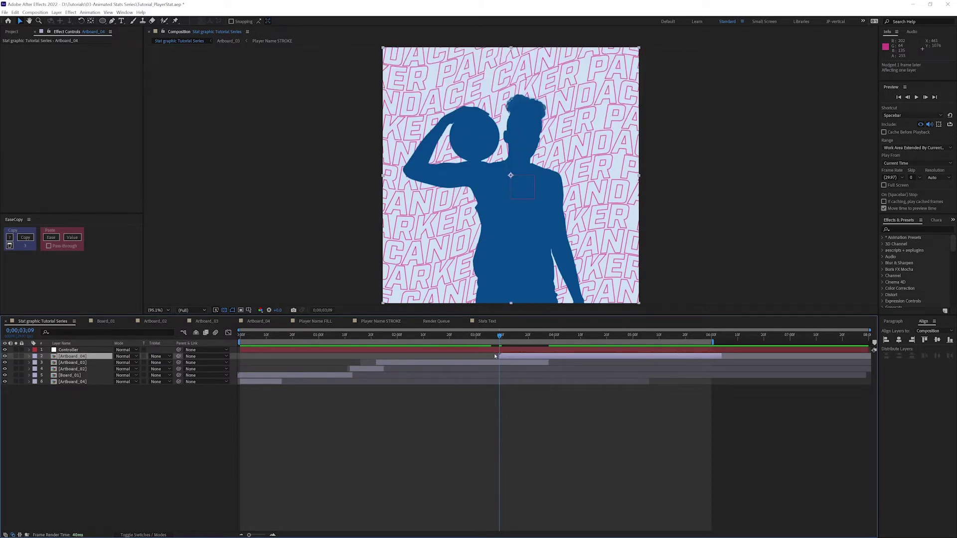
mouse_move(472, 336)
left_mouse_down()
mouse_move(519, 336)
mouse_move(475, 340)
left_mouse_up()
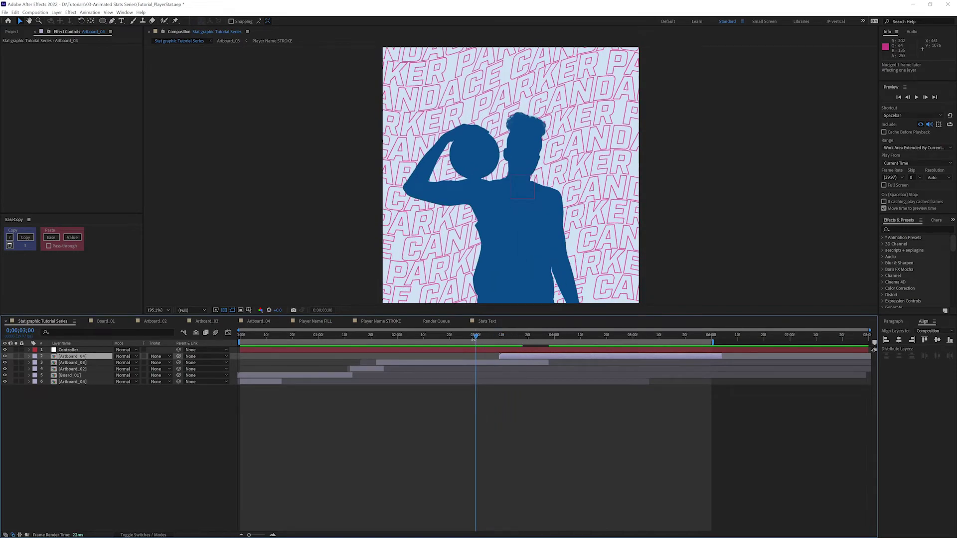
key("space")
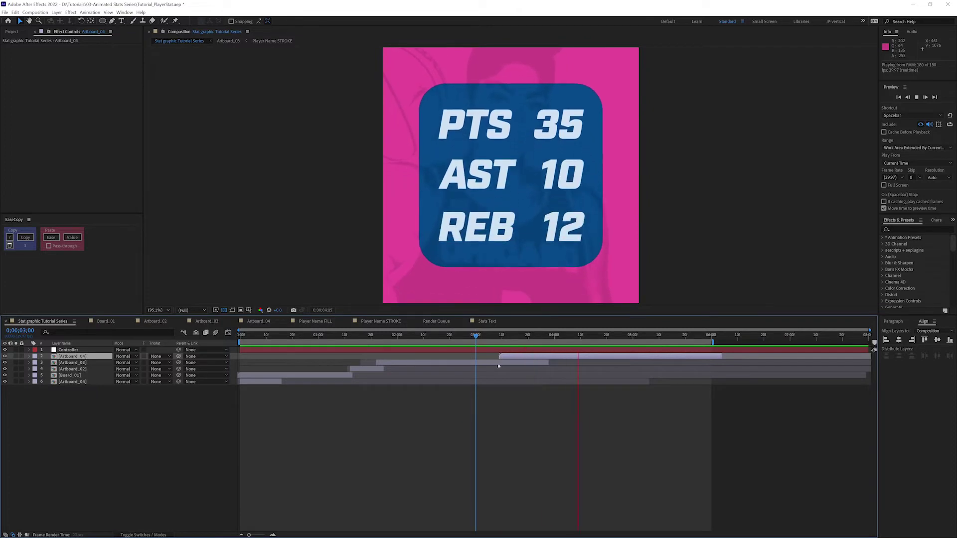
key("space")
Open the Artboard_04 precomp for editing
left_click(506, 359)
key("ctrl+r")
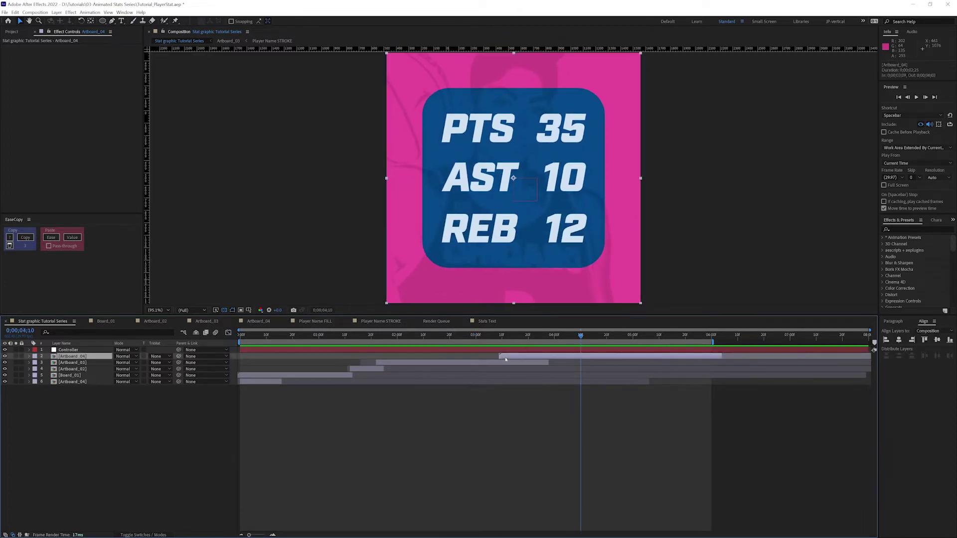
double_click(506, 358)
Show the BG Scale curve and set its first keyframe to 100, 0% so only height animates
left_click(60, 445)
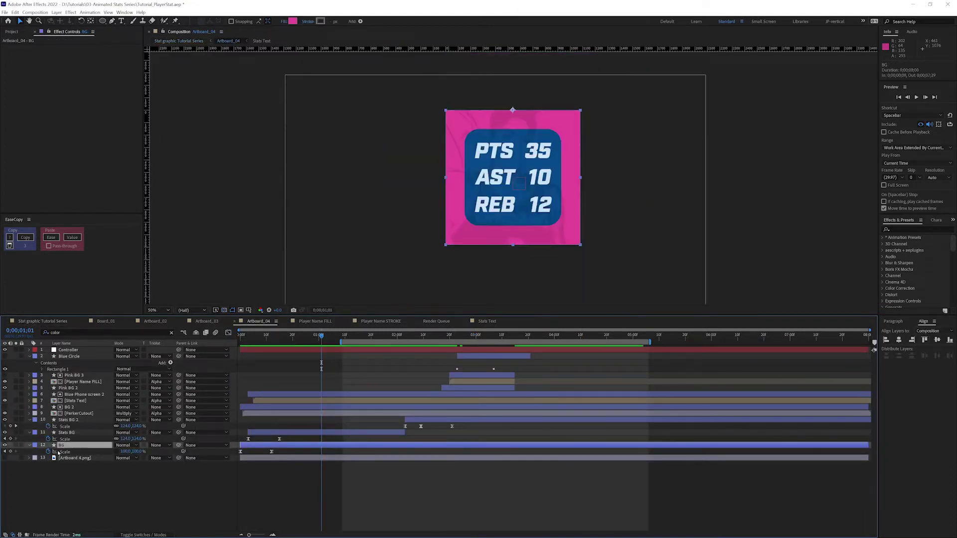
key("Return")
left_click(228, 332)
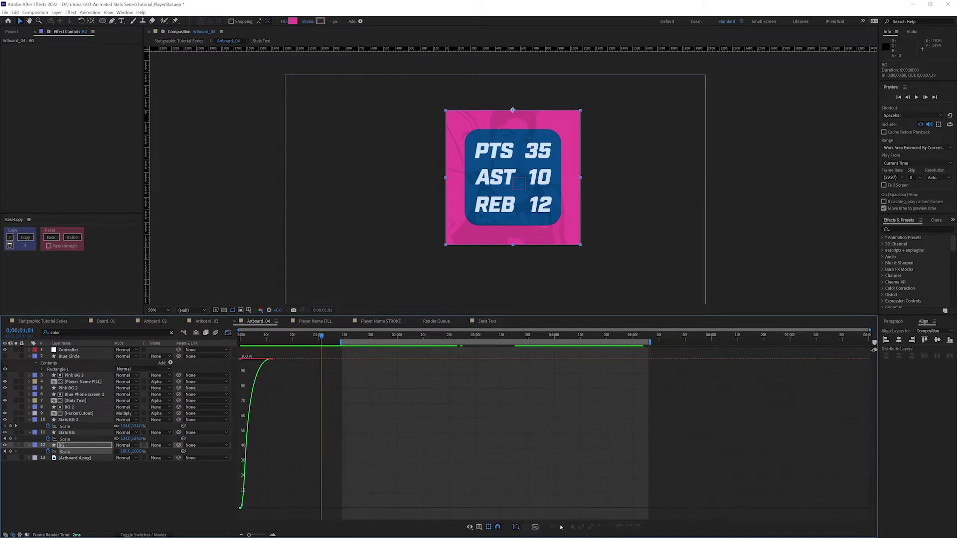
left_click(534, 527)
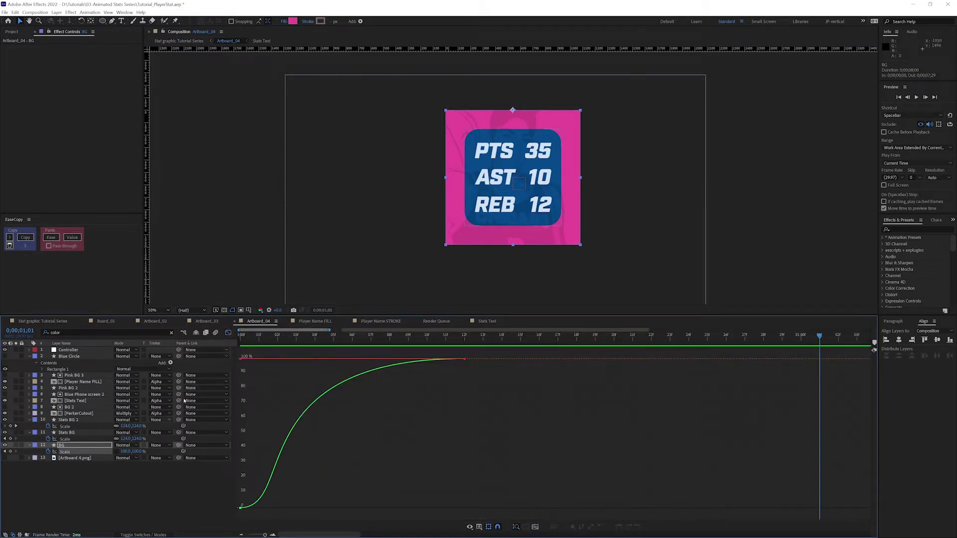
left_click(234, 338)
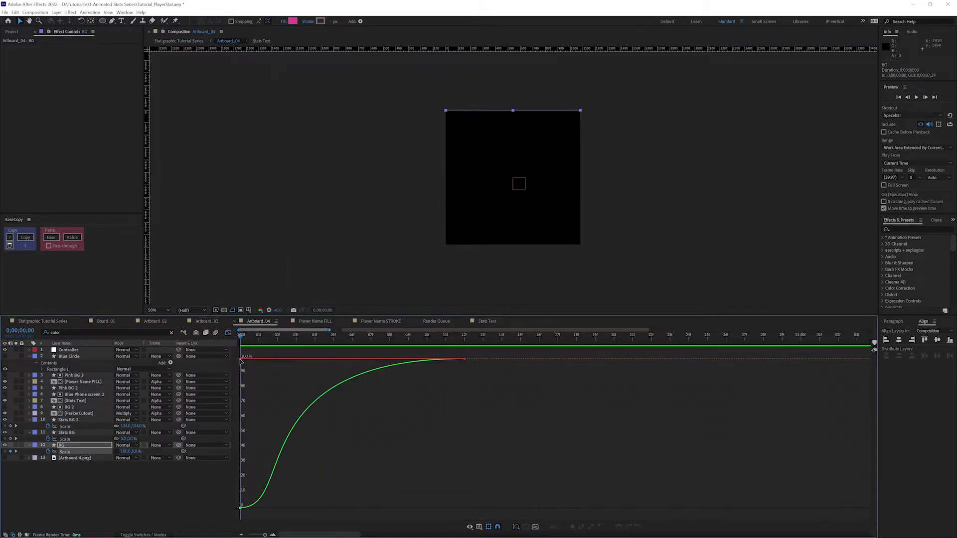
left_click_drag(123, 451, 184, 448)
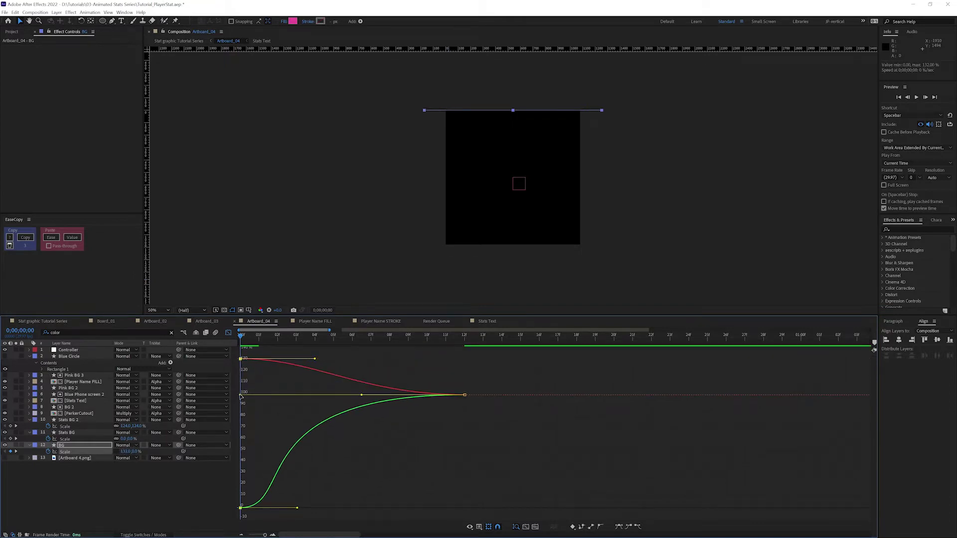
left_click_drag(240, 395, 260, 418)
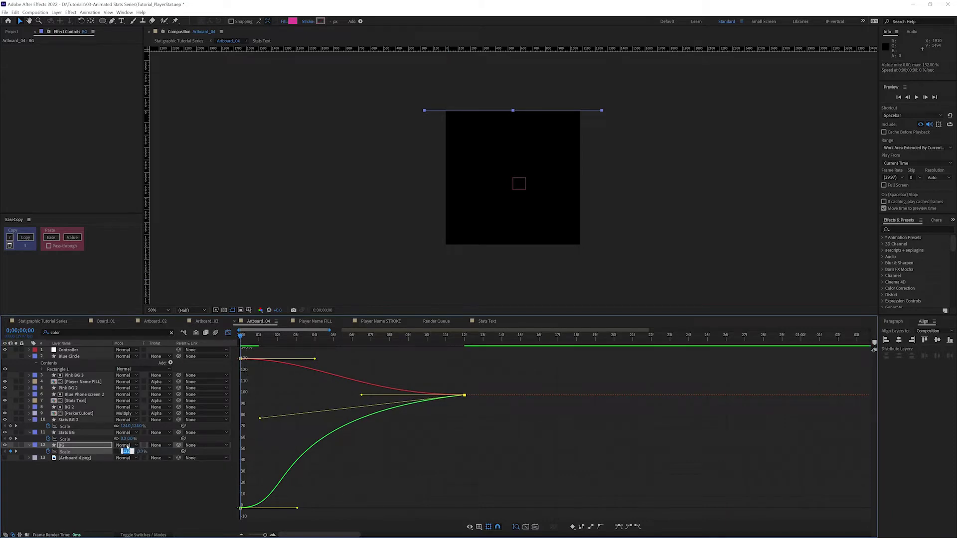
type("0")
key("Return")
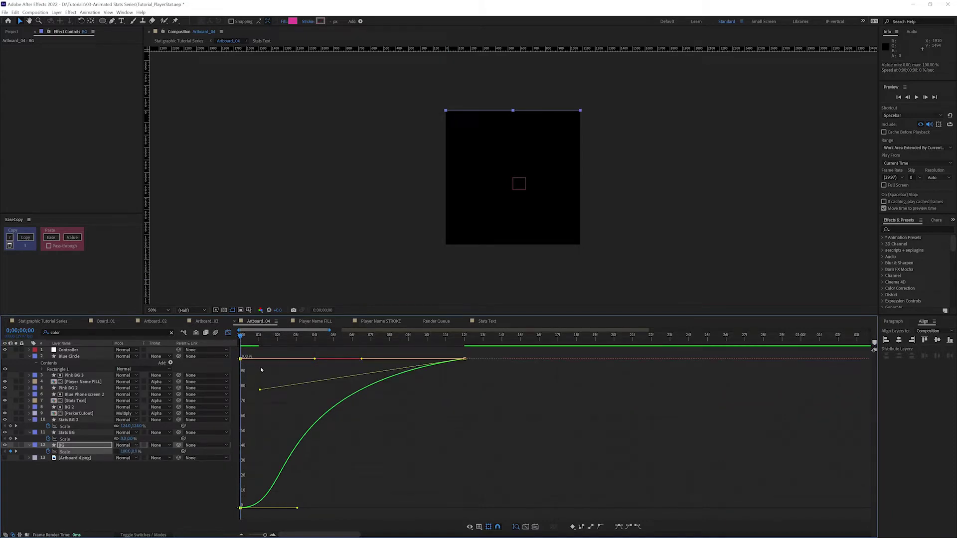
Shape the Scale ease into the 12f and end keyframes, preview, and save the project
left_click_drag(260, 389, 276, 369)
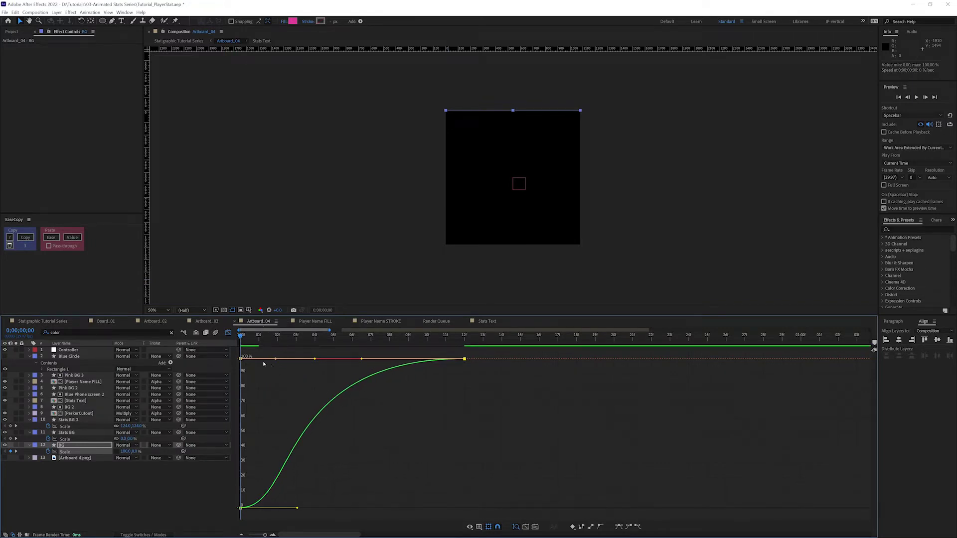
left_click_drag(275, 360, 211, 339)
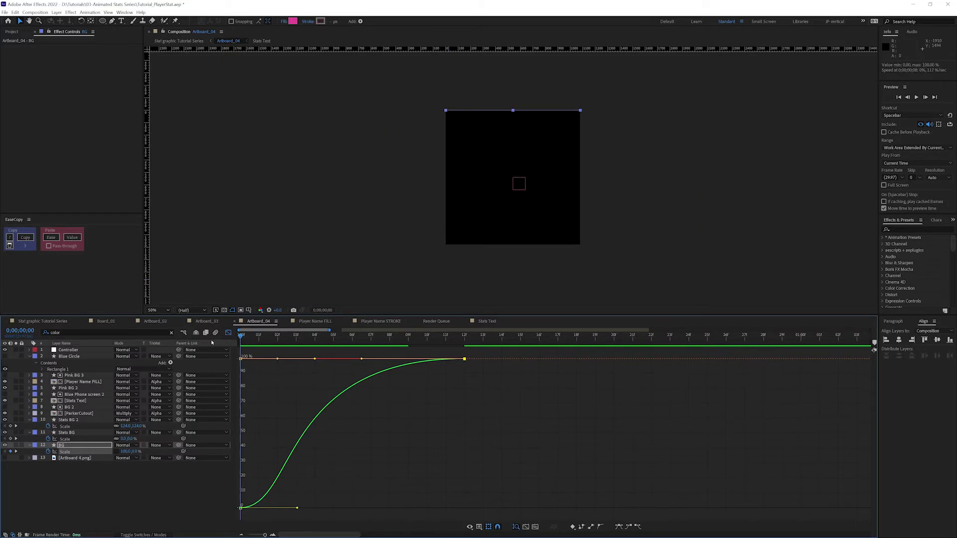
key("space")
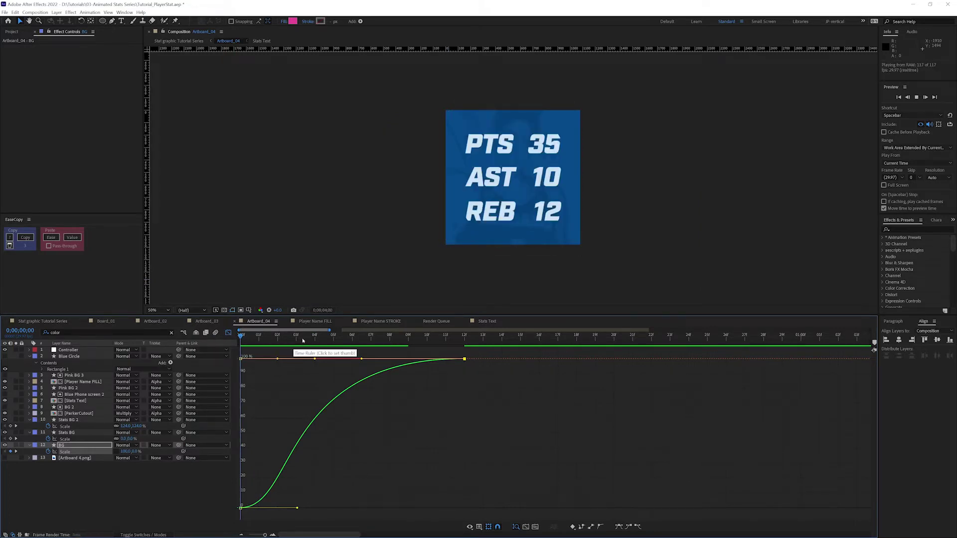
left_click_drag(301, 341, 273, 344)
key("ctrl+s")
Delete the existing BG 2 layer from Artboard_04
key("shift+F3")
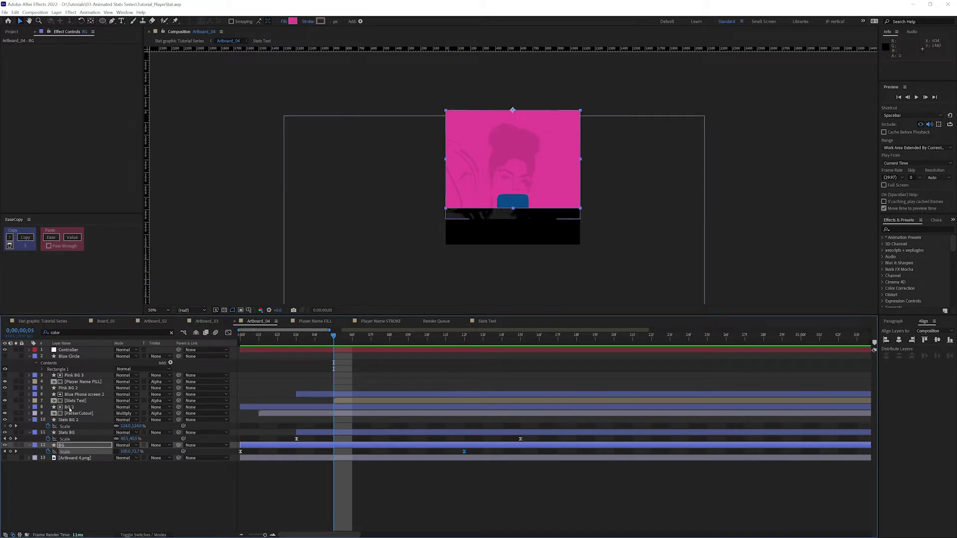
left_click(69, 408)
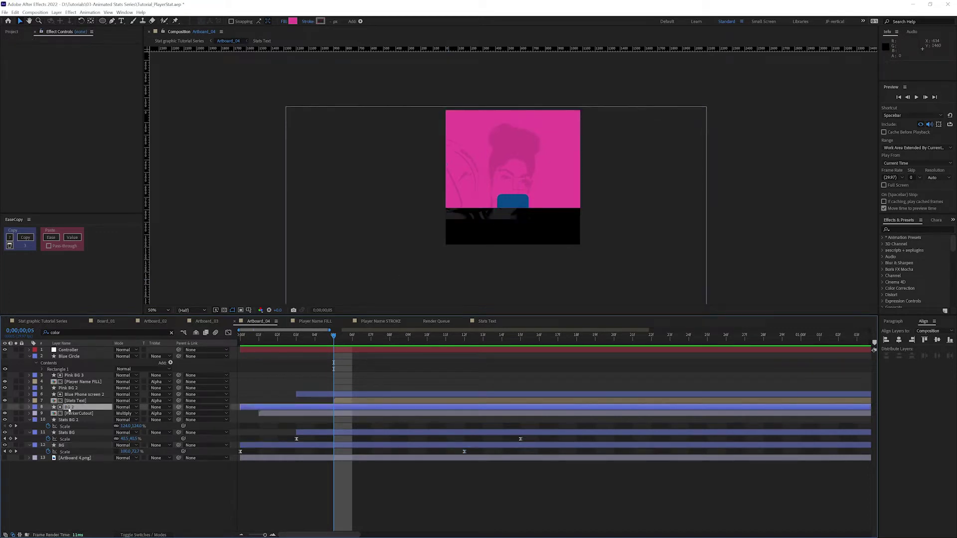
key("Delete")
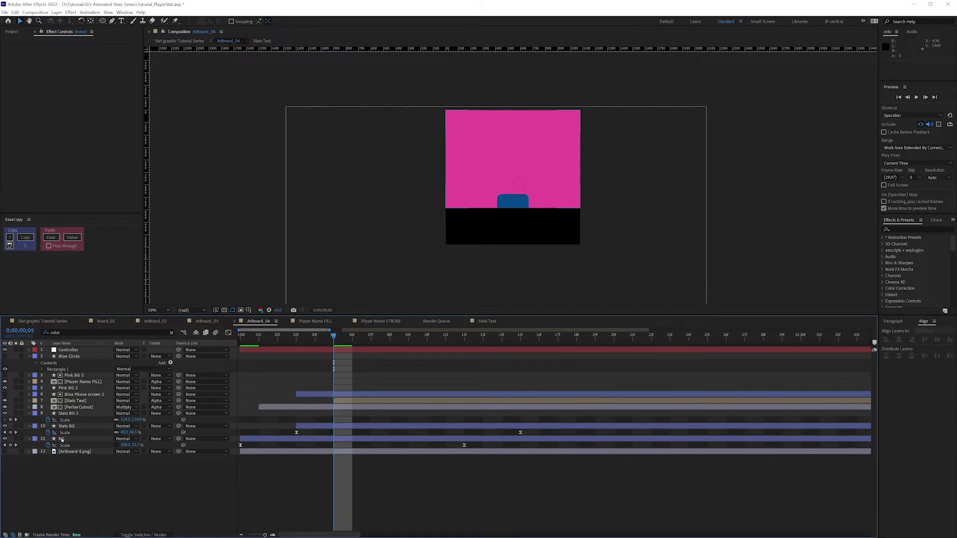
Paste a relative-property-linked copy of BG as BG 2 above ParkerCutout, then check and preview it
left_click(62, 440)
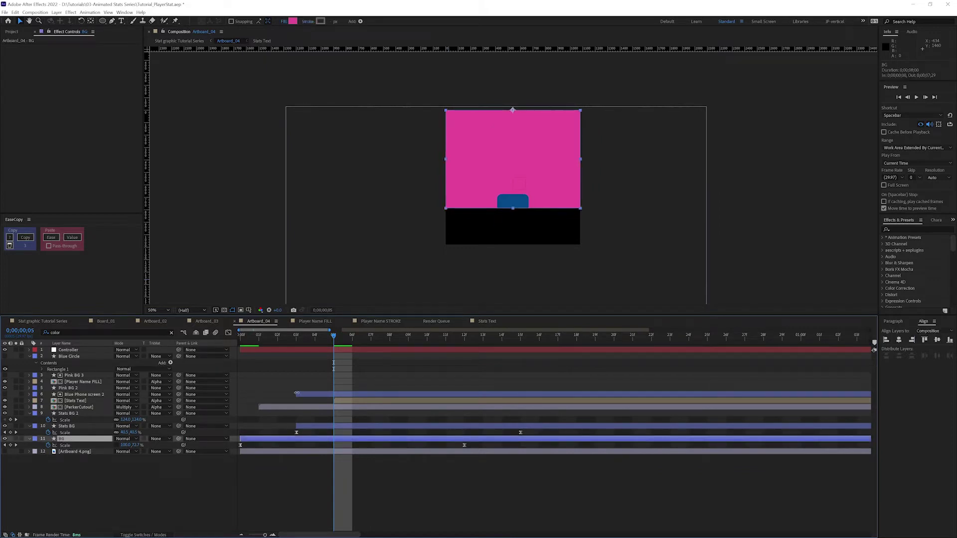
left_click(15, 12)
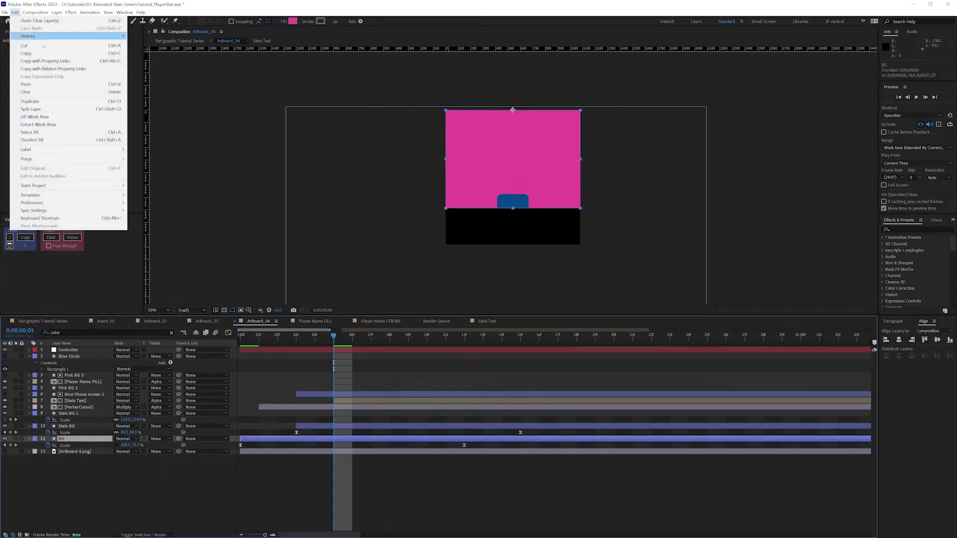
left_click(71, 70)
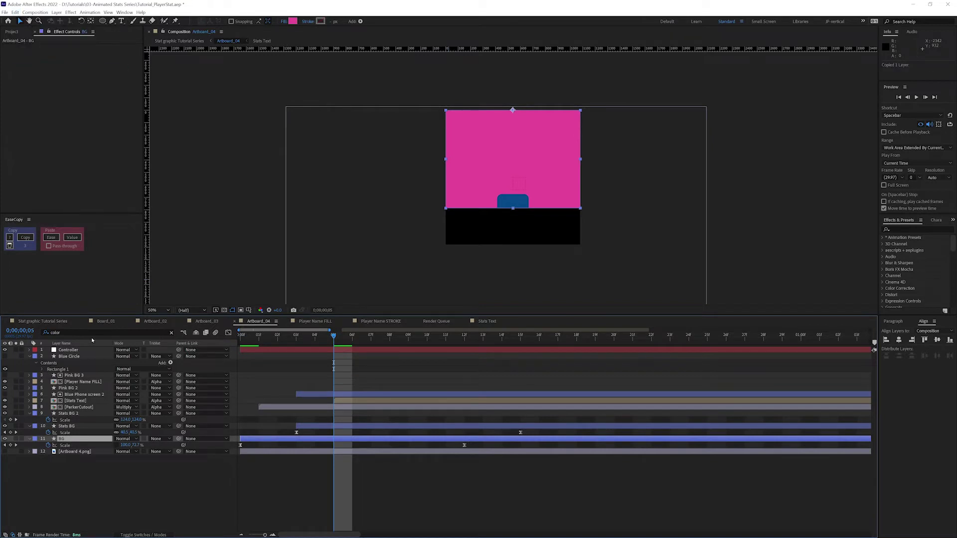
left_click(78, 407)
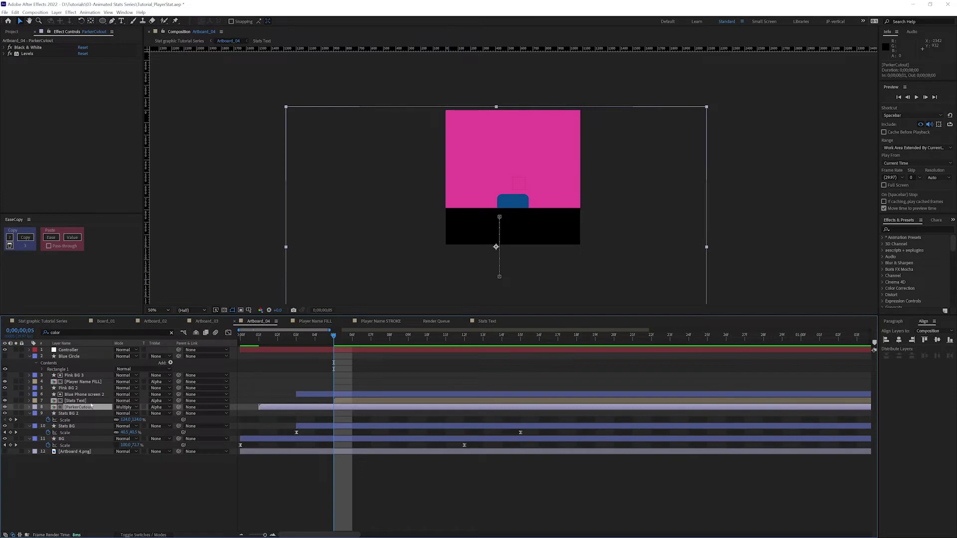
key("ctrl+v")
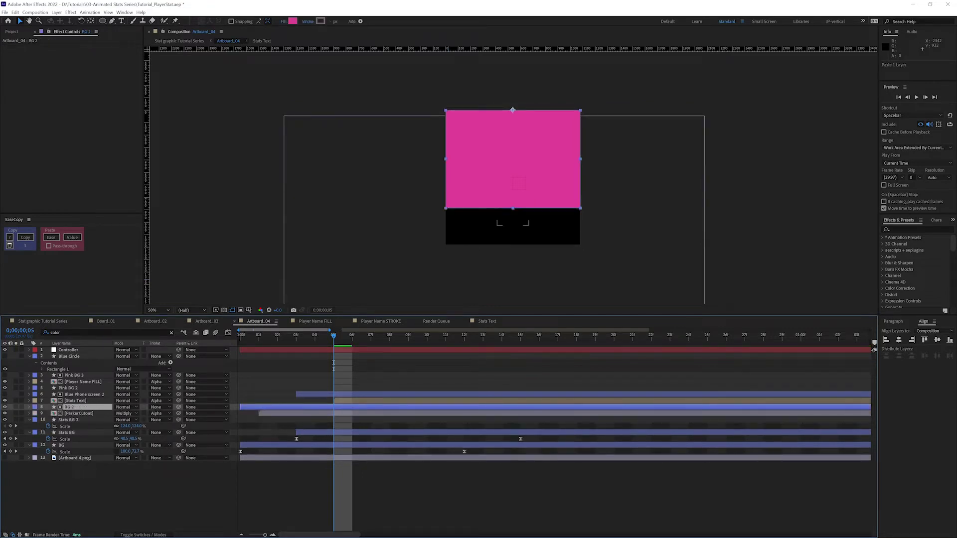
left_click(5, 407)
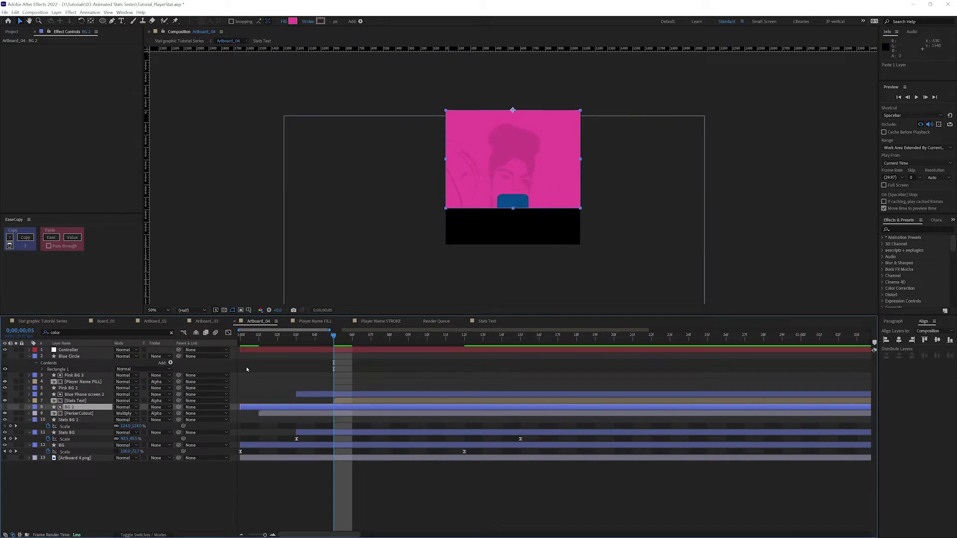
left_click_drag(249, 338, 408, 342)
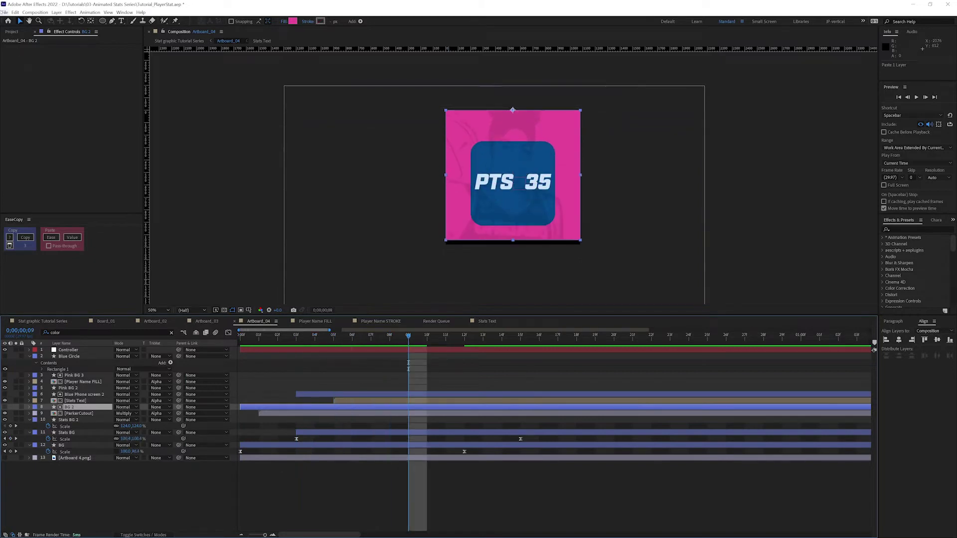
Put the playhead at frame 12 and try a different Scale value on BG
left_click(15, 12)
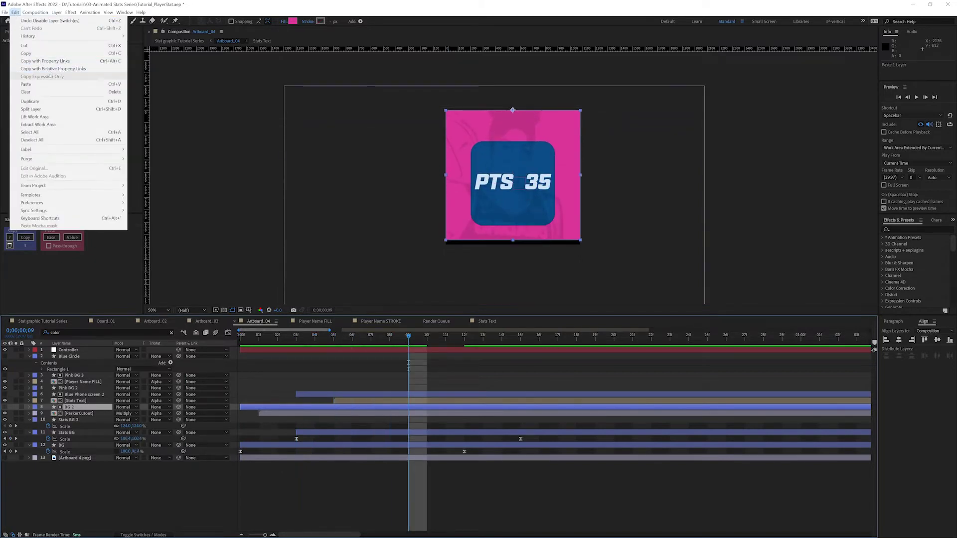
left_click(447, 358)
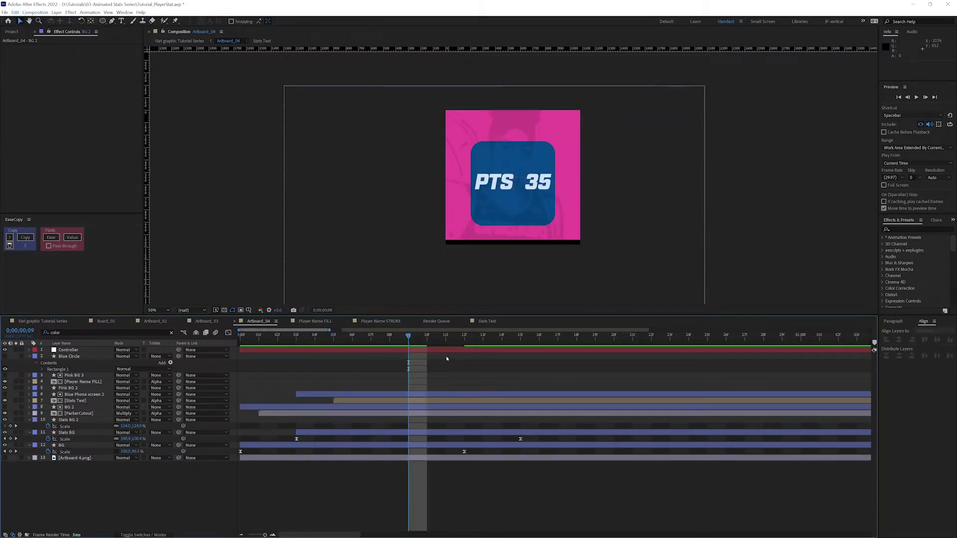
left_click(465, 339)
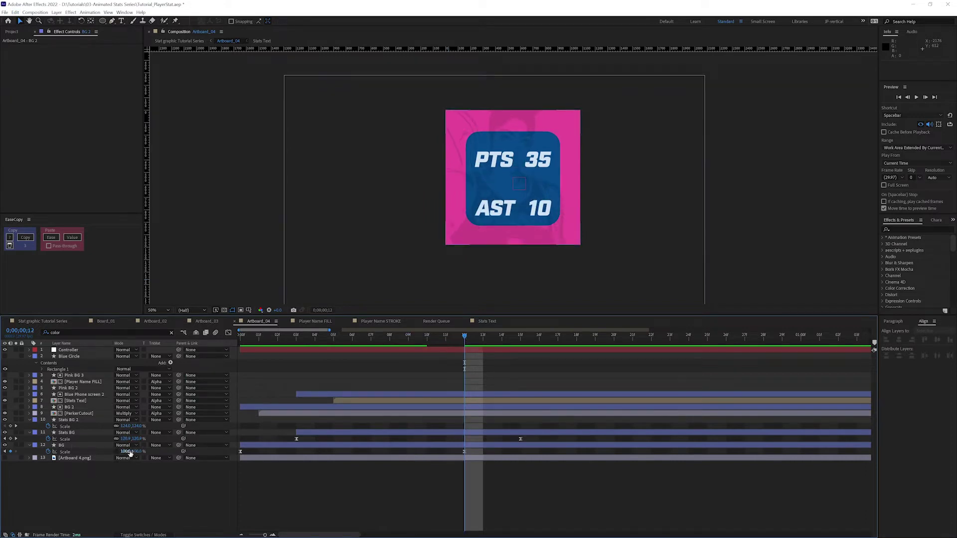
left_click_drag(130, 453, 120, 453)
left_click(125, 451)
Drag the BG Scale keyframe later to about frame 21, then to about frame 28
left_click_drag(464, 452, 633, 452)
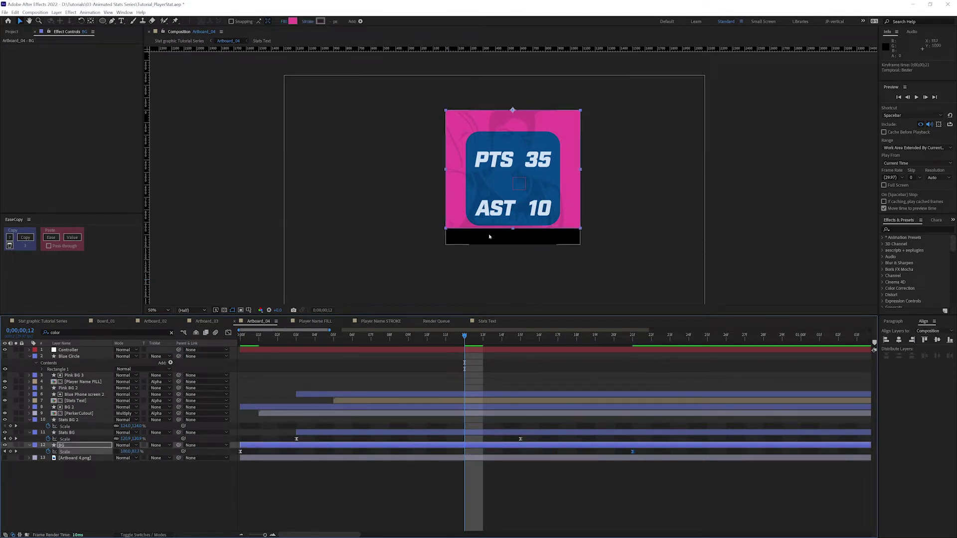
left_click(249, 408)
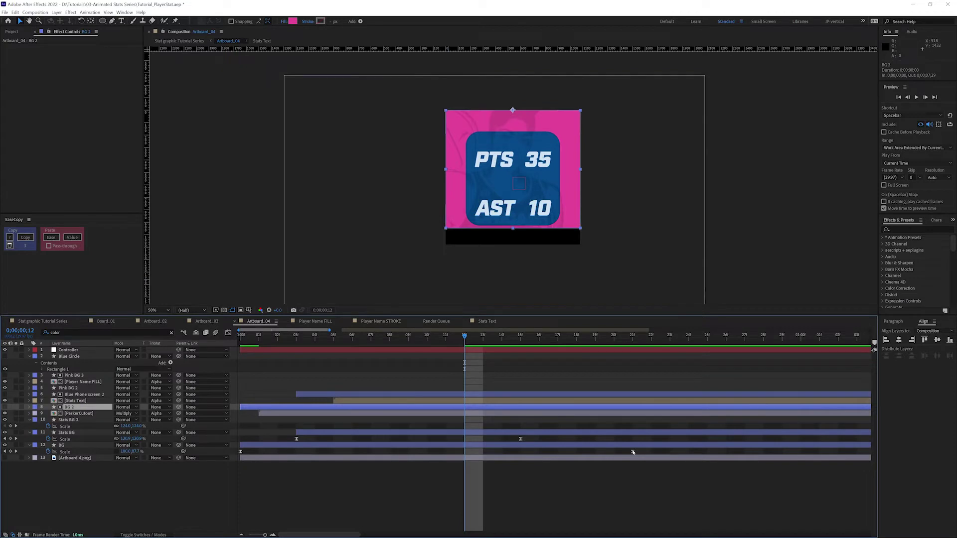
left_click_drag(633, 451, 550, 441)
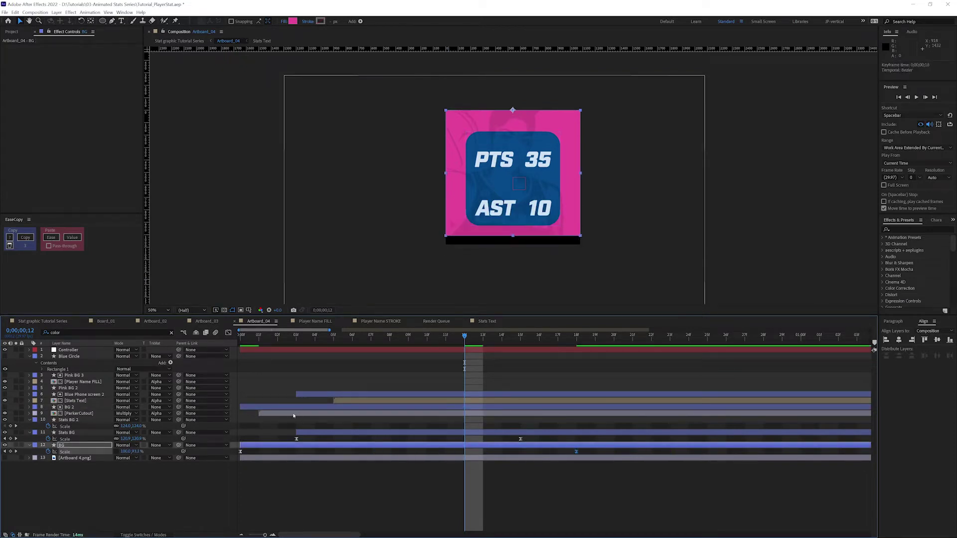
left_click(142, 408)
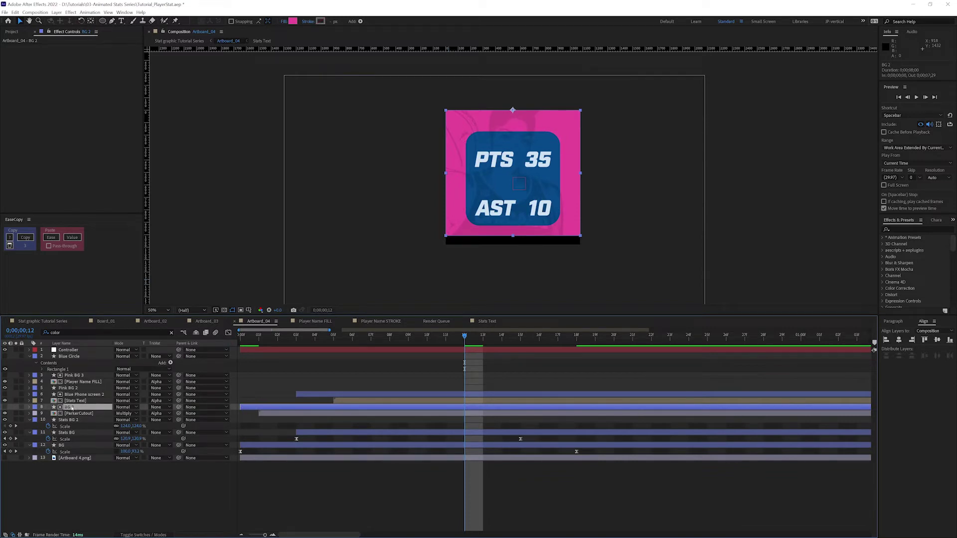
Inspect BG 2's linked expression properties, then collapse them
key("e")
key("e")
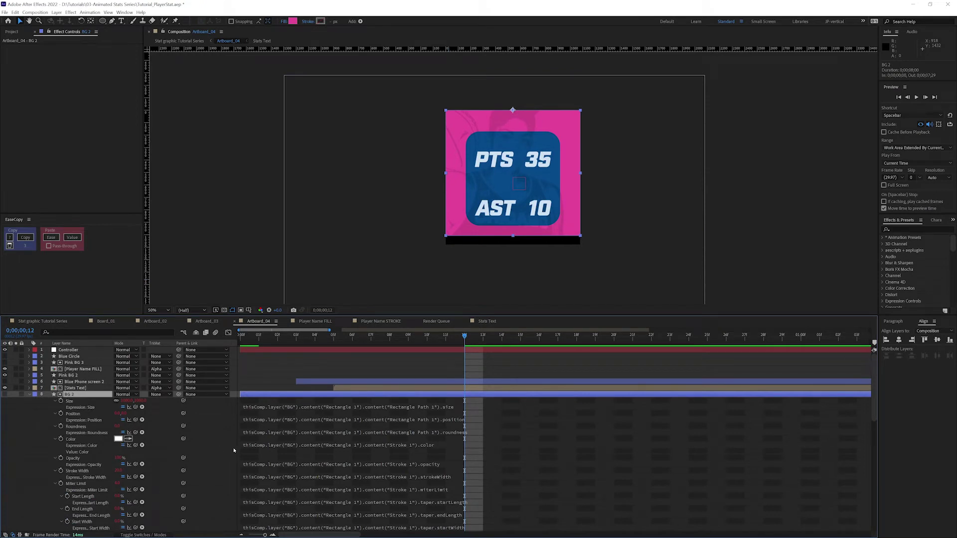
scroll(233, 450, "down", 6)
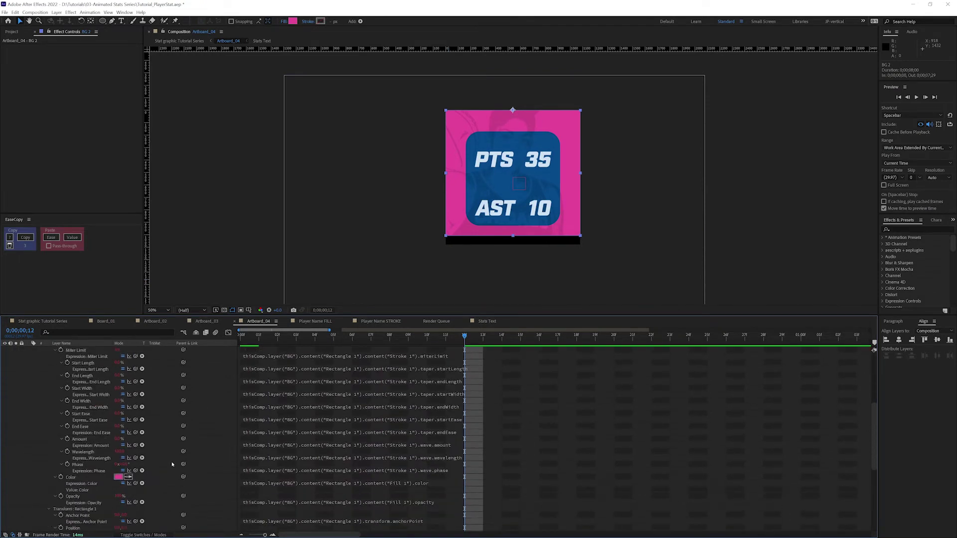
scroll(58, 449, "up", 8)
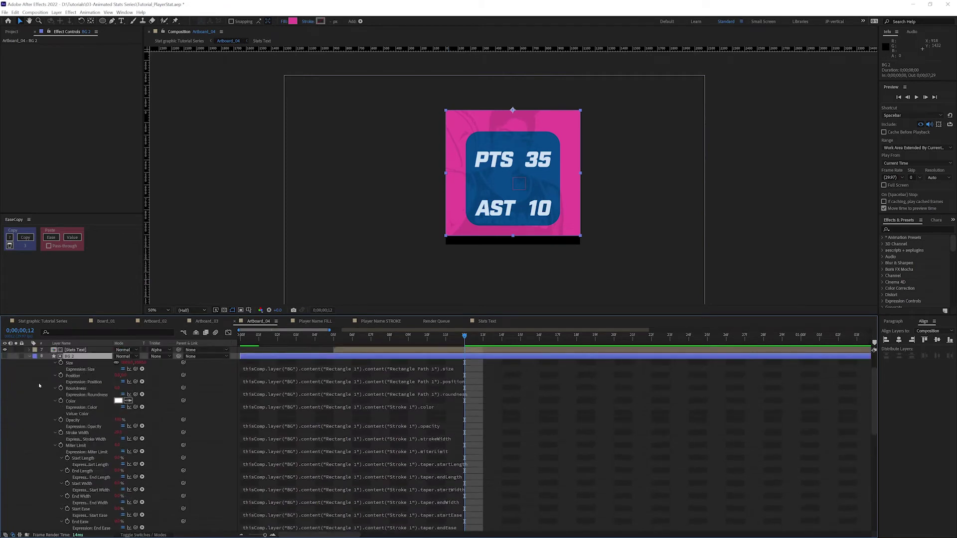
left_click(29, 356)
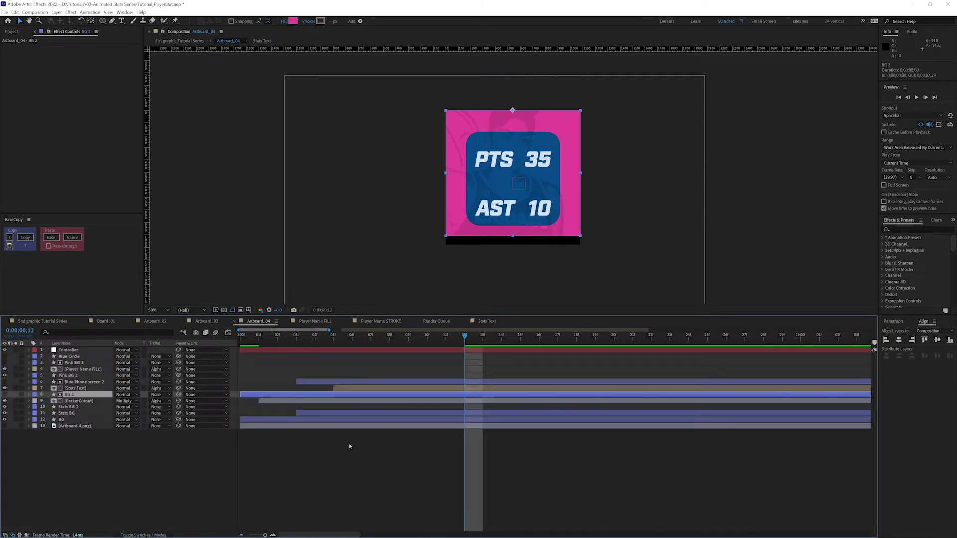
Move the BG Scale keyframe back to frame 12 and preview the background growing
left_click(75, 420)
key("s")
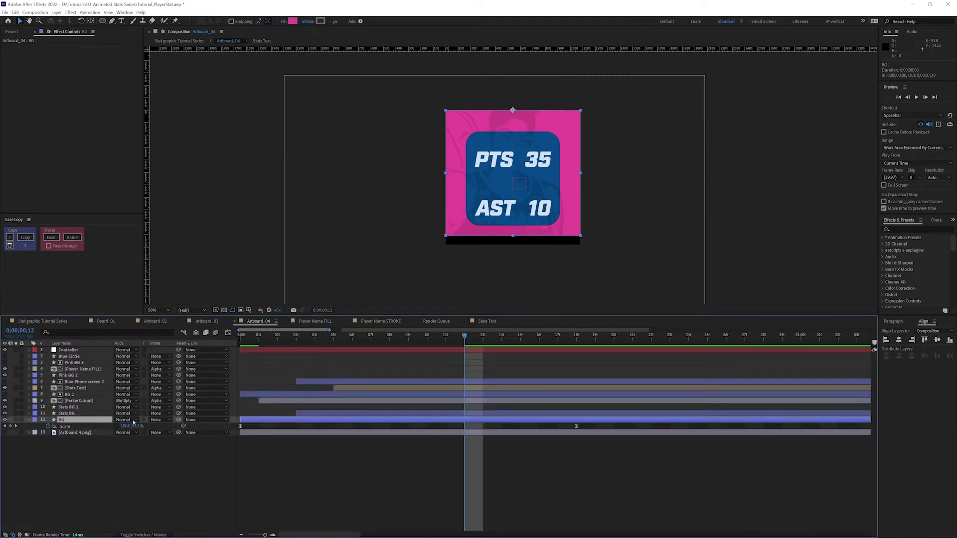
left_click_drag(577, 426, 464, 426)
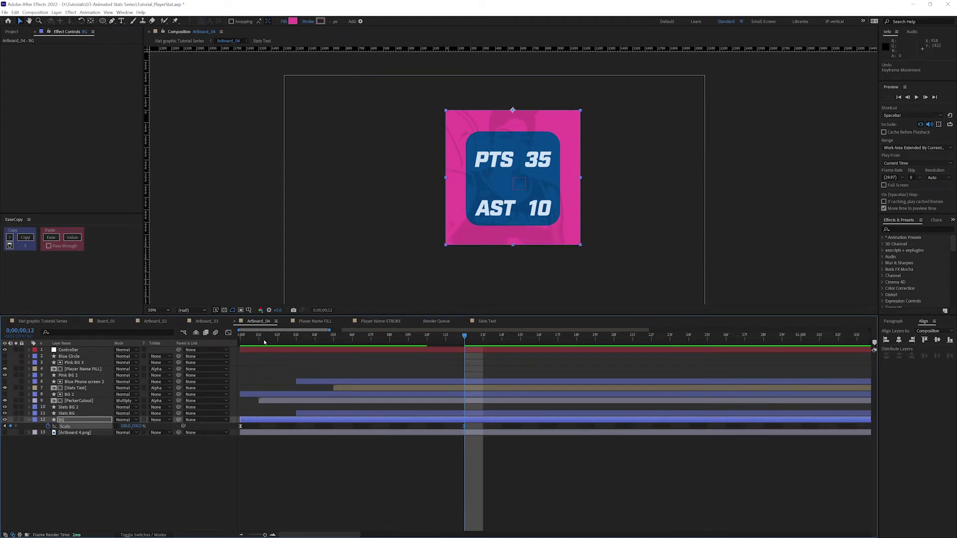
left_click_drag(264, 342, 429, 342)
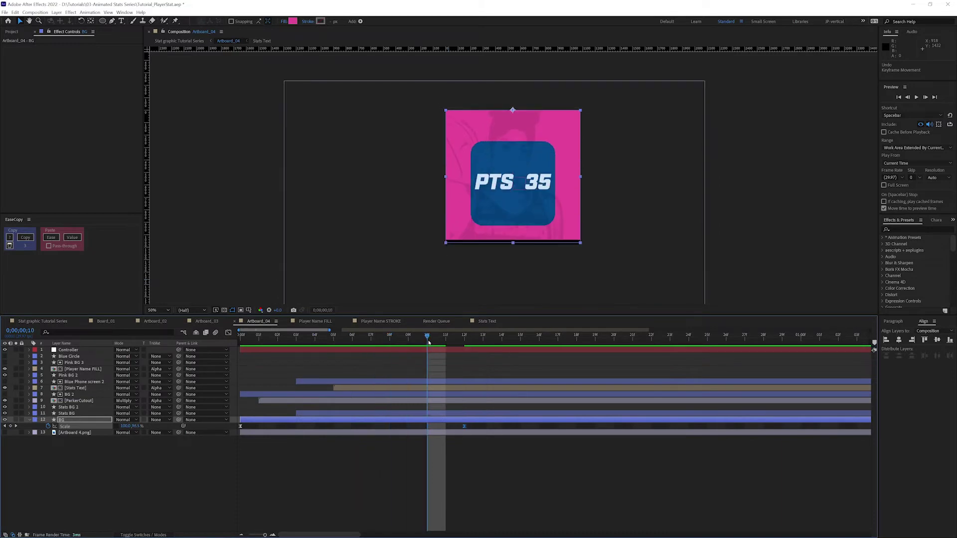
left_click(202, 462)
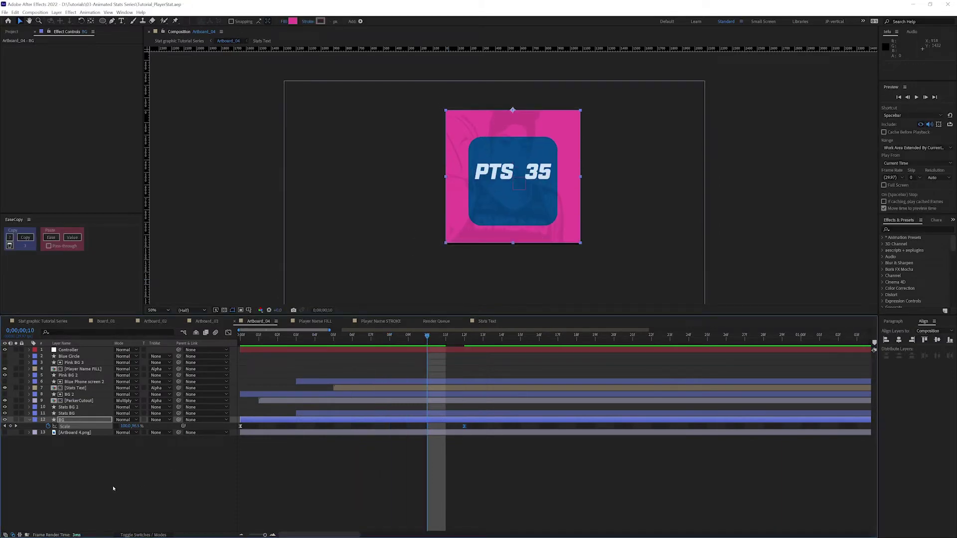
left_click(29, 420)
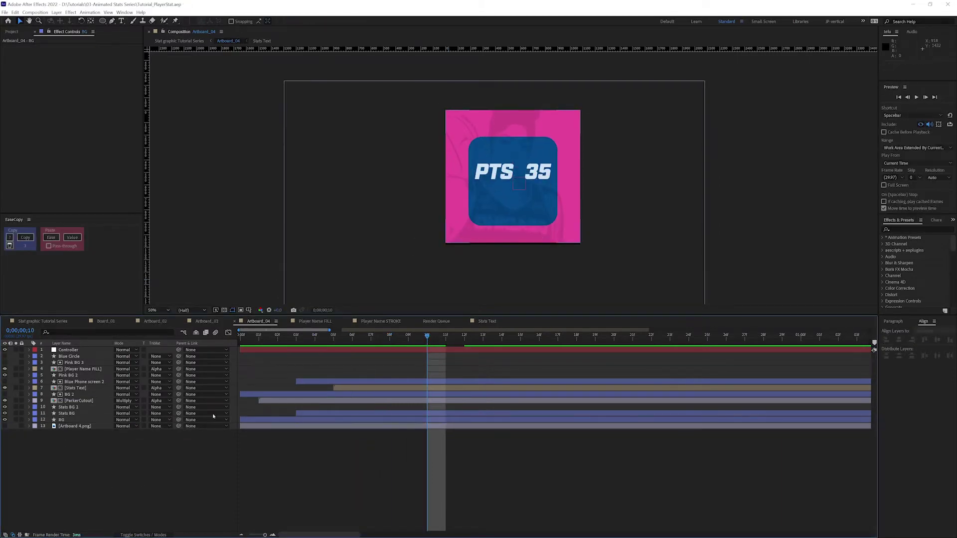
Test starting BG 2 near frame 03, then return it to frame 0 and rewind
left_click(244, 396)
left_click_drag(244, 397, 296, 399)
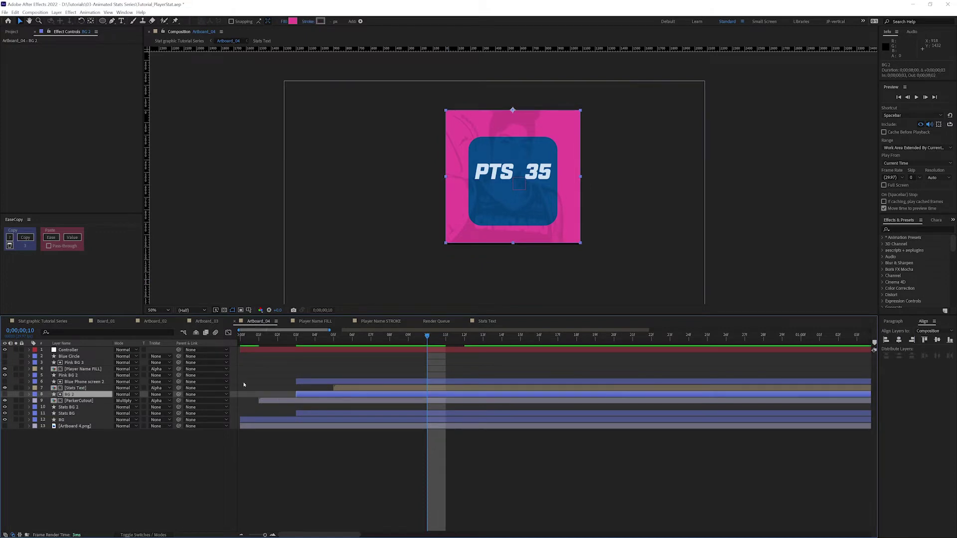
left_click_drag(291, 340, 314, 339)
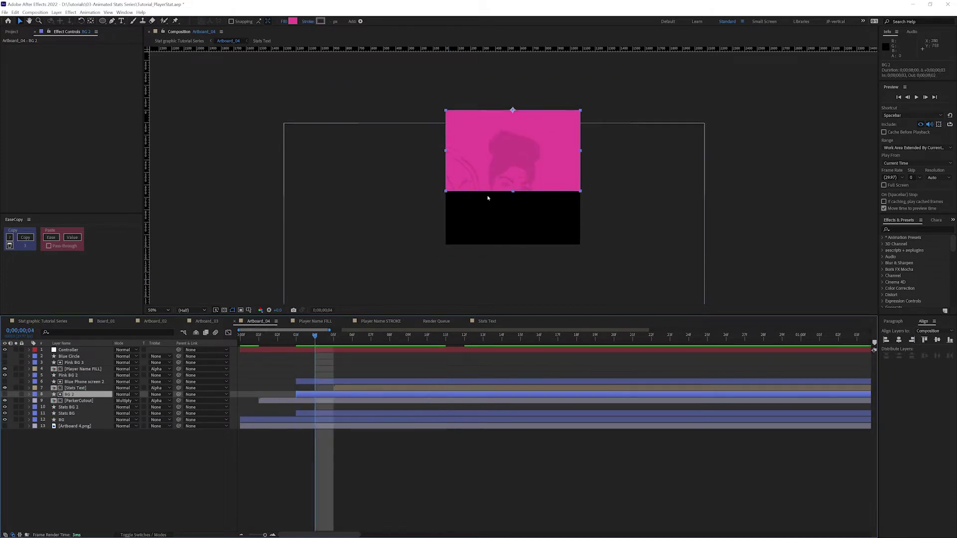
left_click_drag(306, 397, 250, 396)
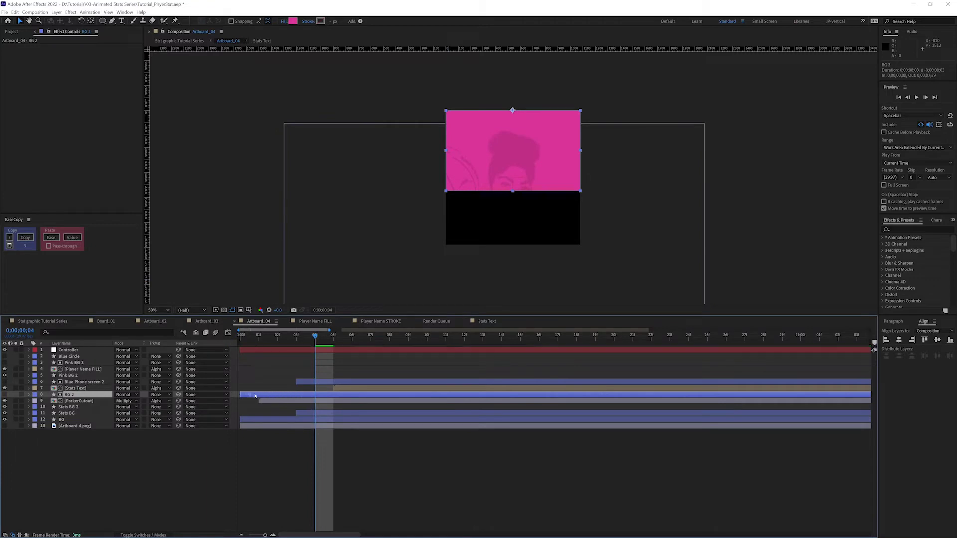
left_click(239, 419)
mouse_move(243, 339)
left_mouse_down()
mouse_move(278, 339)
mouse_move(241, 339)
left_mouse_up()
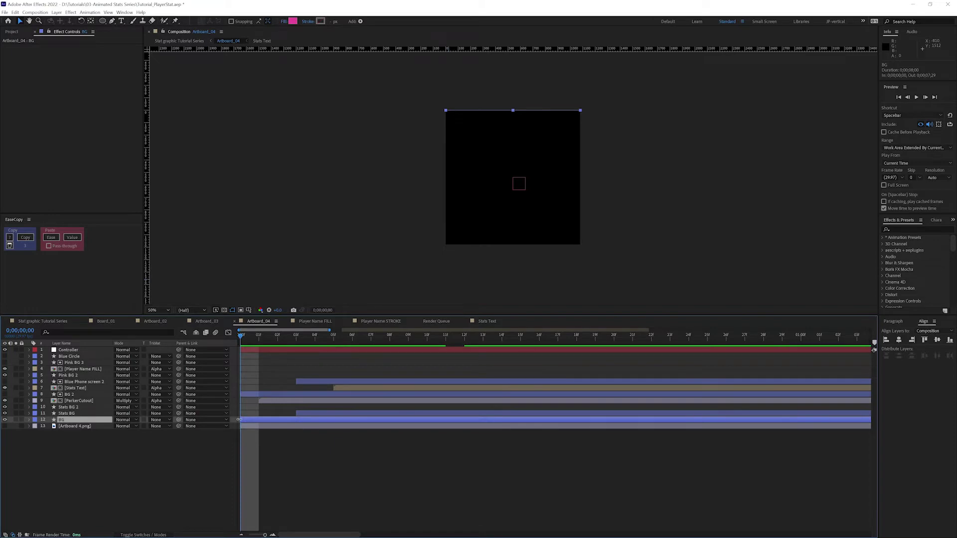
left_click(43, 321)
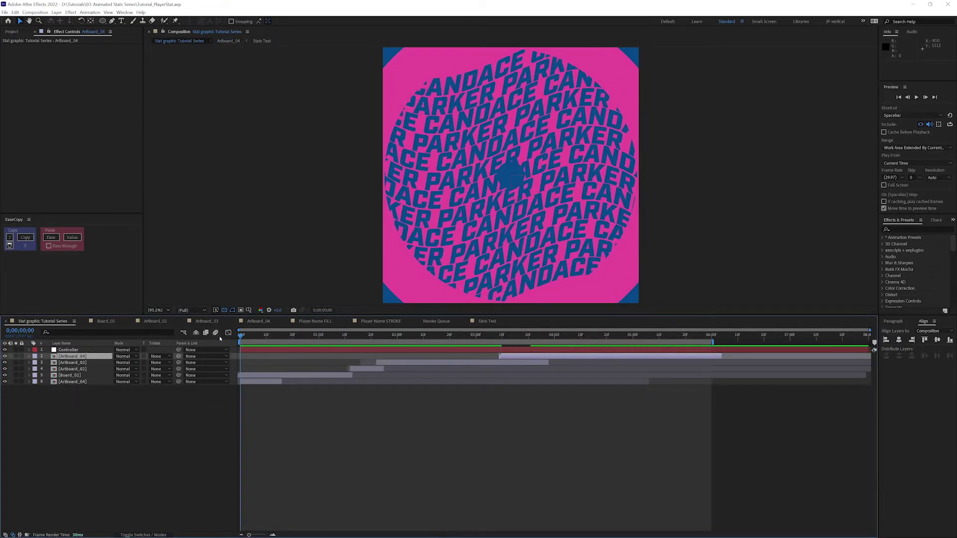
Preview the full Stat graphic Tutorial Series animation, then open Artboard_04's Stats Text precomp
key("space")
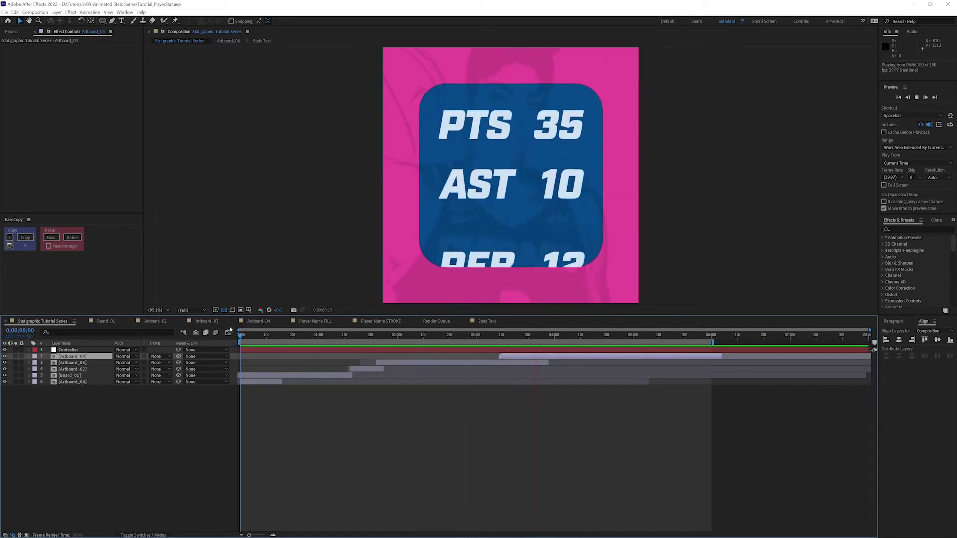
key("space")
double_click(291, 356)
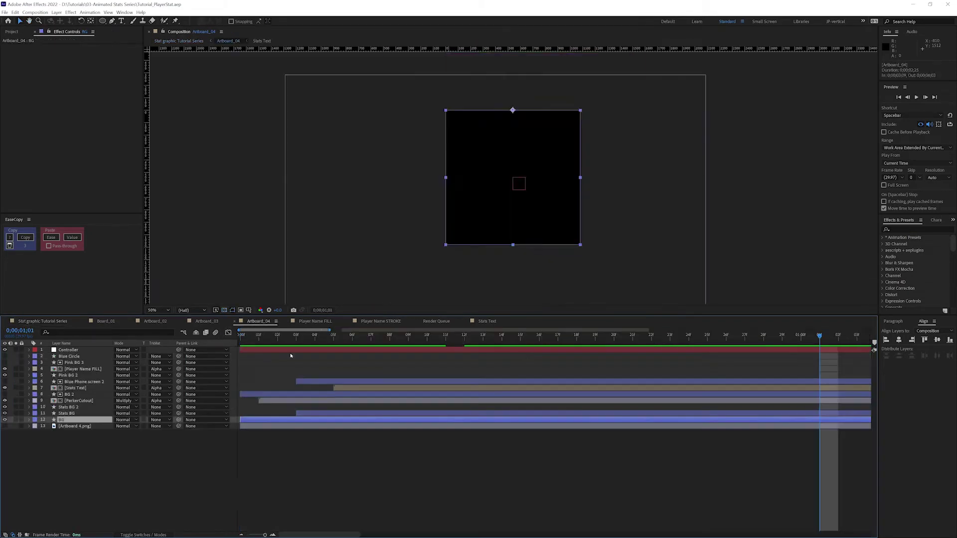
double_click(54, 389)
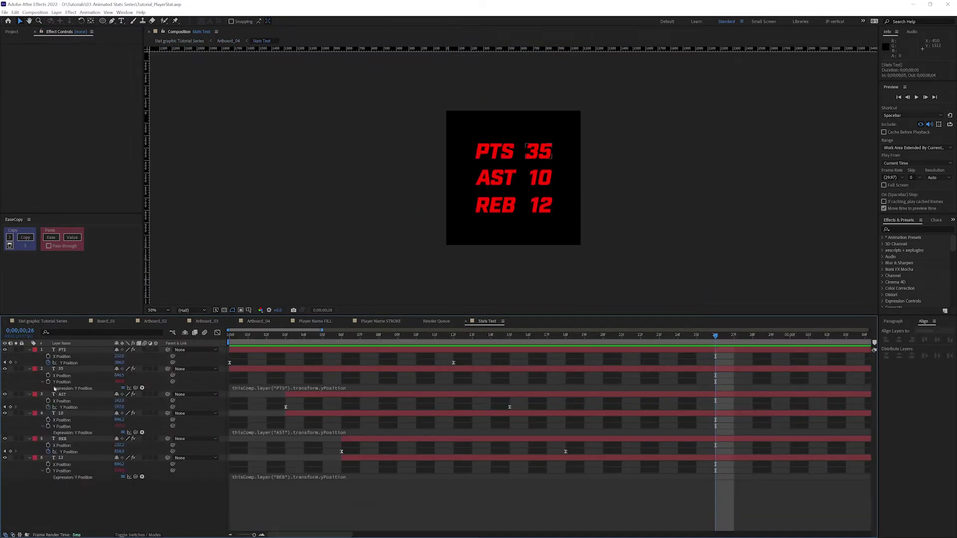
Shift the PTS, AST and REB ending Y Position keyframes 10 frames later and show the PTS curve
left_click(453, 336)
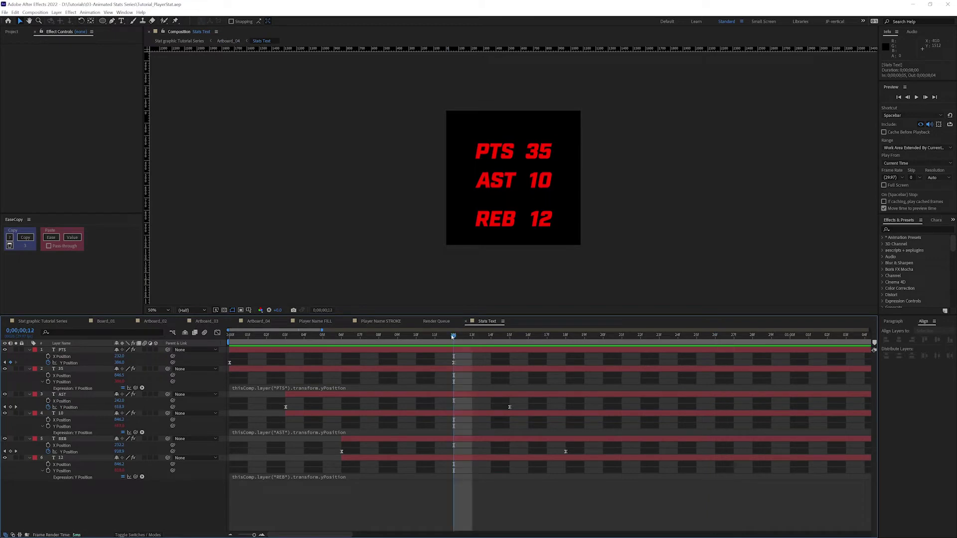
left_click_drag(454, 355, 596, 465)
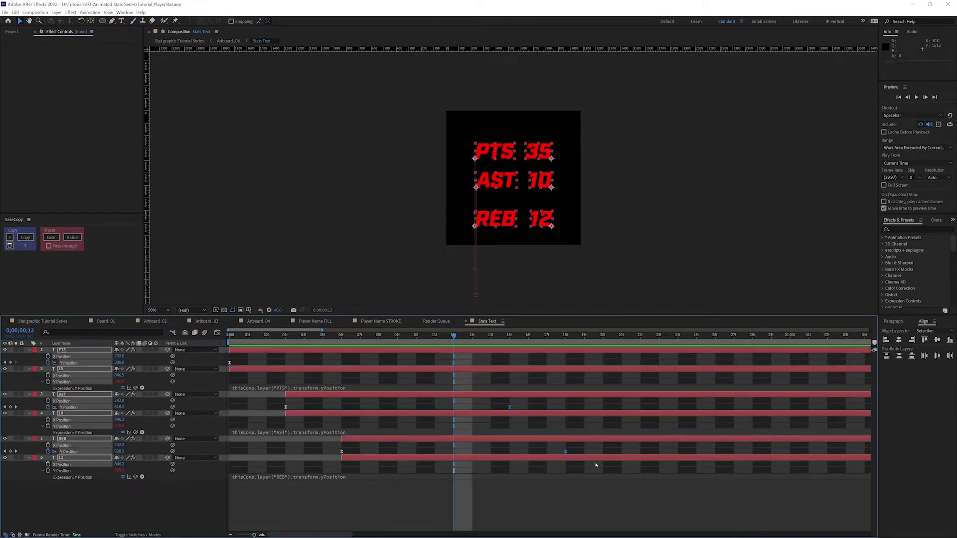
key("alt+shift+Page_Down")
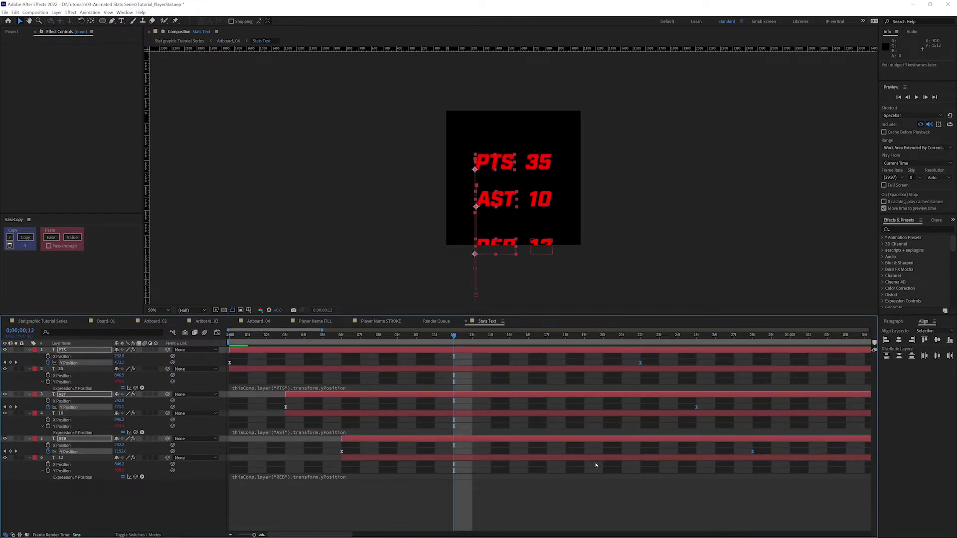
key("minus")
key("minus")
key("minus")
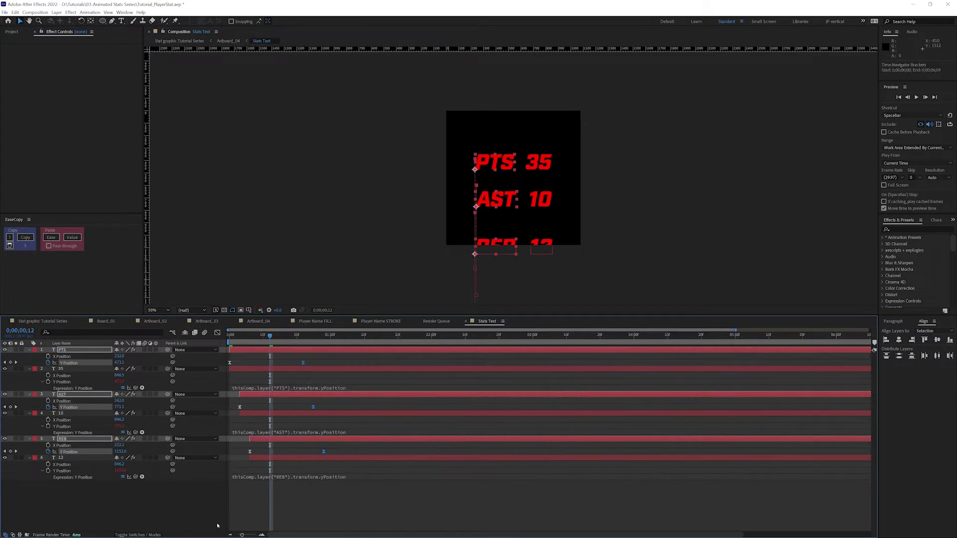
key("F2")
left_click(70, 363)
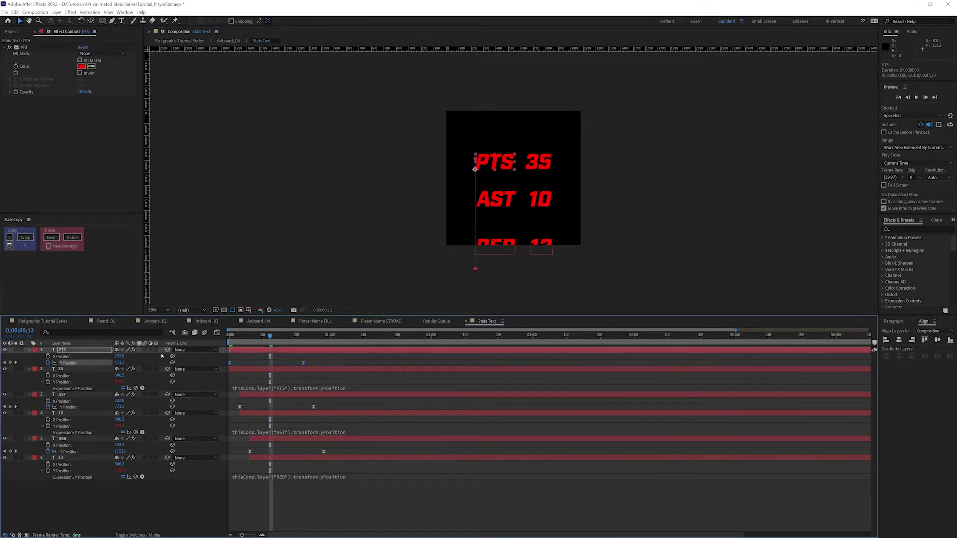
left_click(216, 333)
Shorten and flatten the first PTS Y Position keyframe's Bezier handle, previewing the rise
left_click(532, 527)
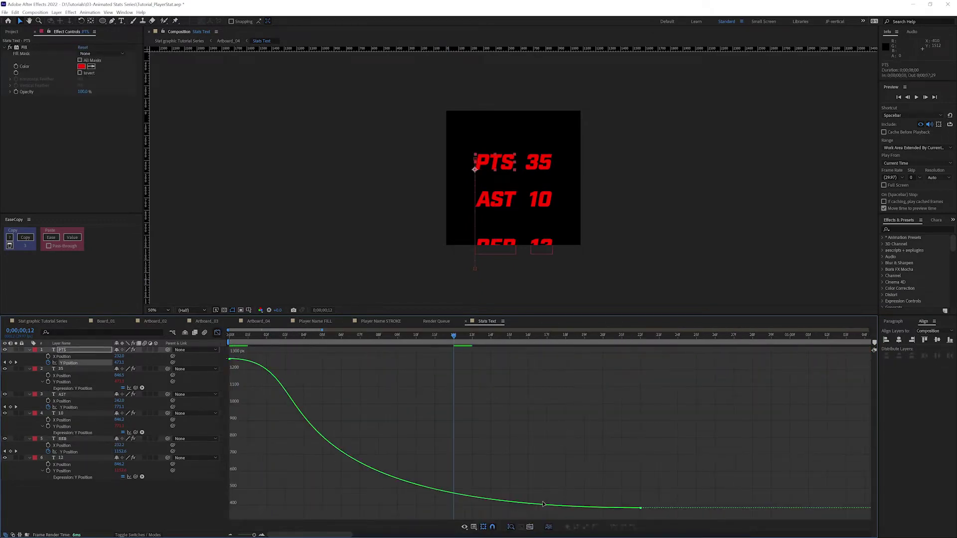
left_click(640, 509)
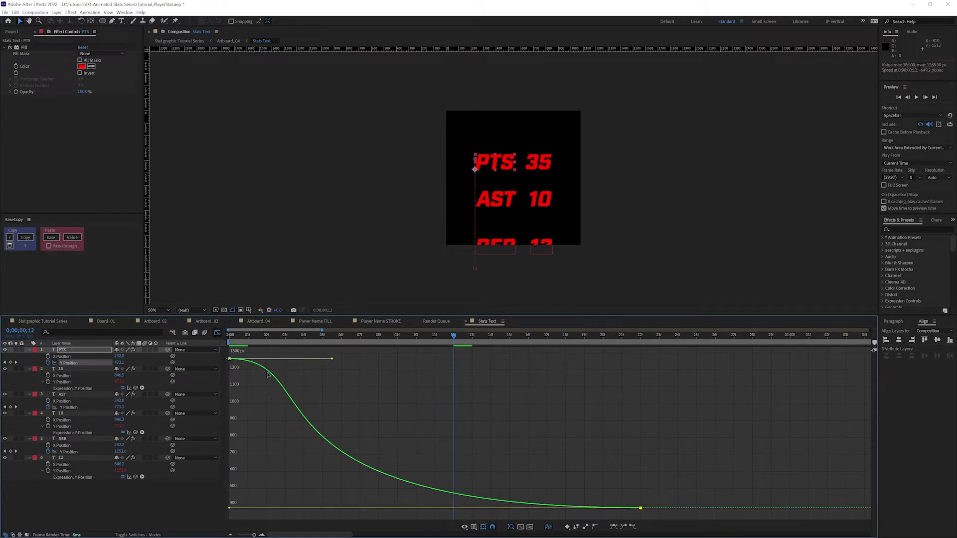
left_click_drag(323, 358, 266, 357)
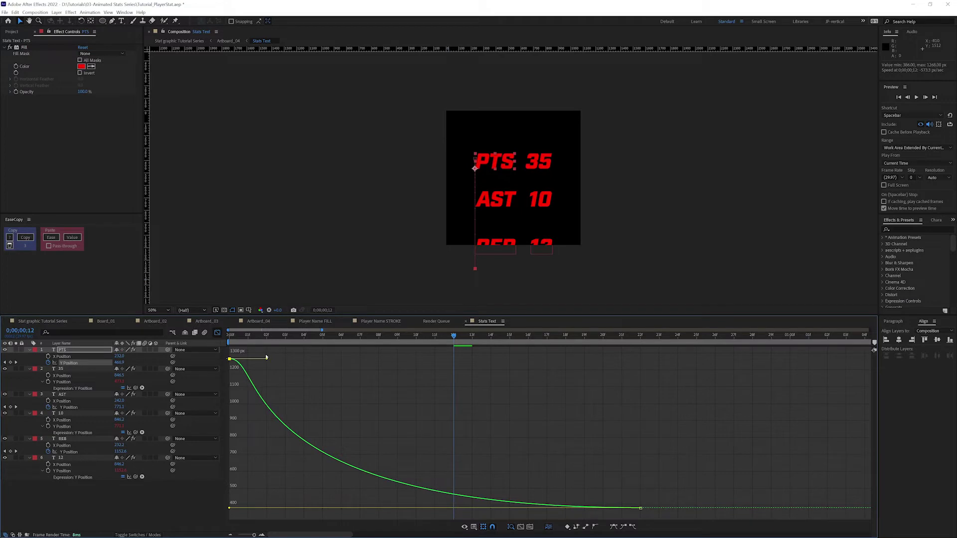
left_click_drag(266, 357, 234, 379)
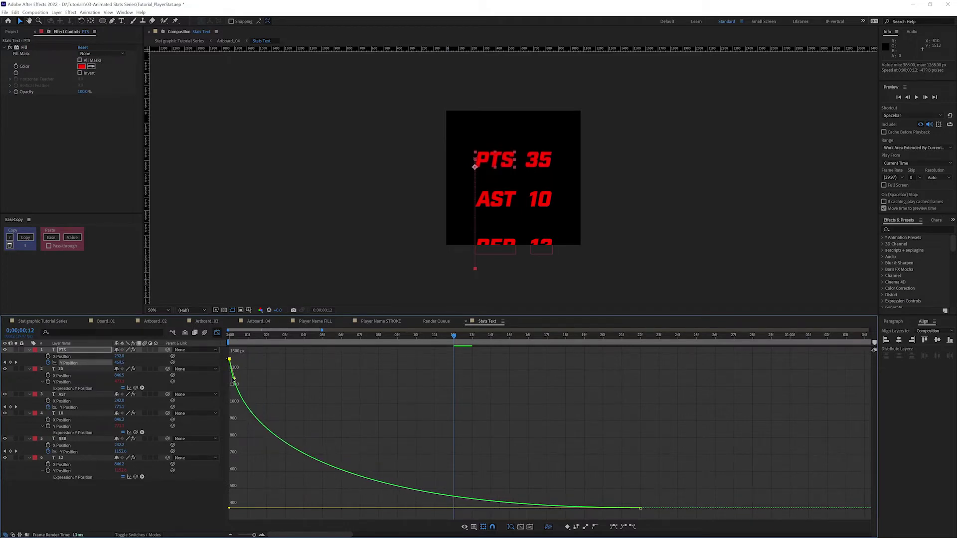
left_click(229, 335)
key("space")
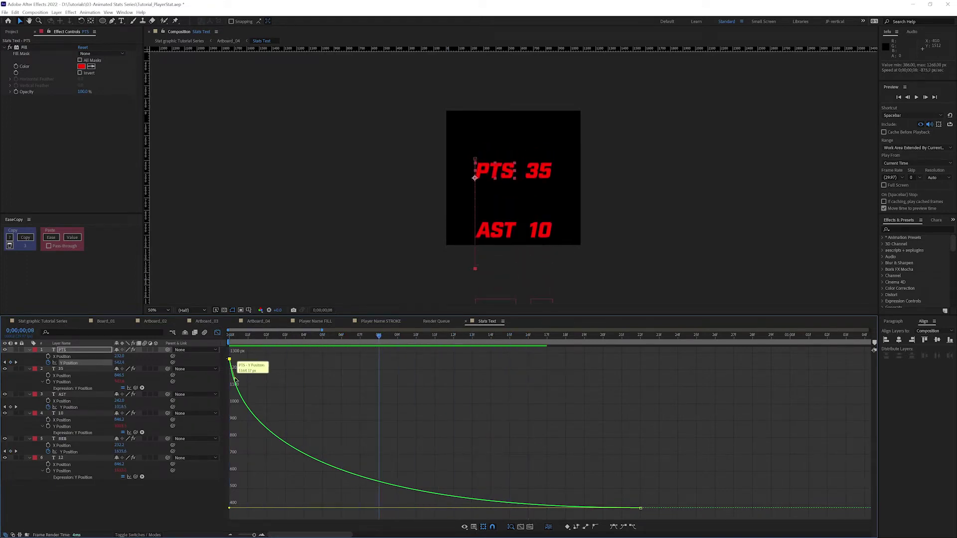
left_click_drag(240, 380, 268, 359)
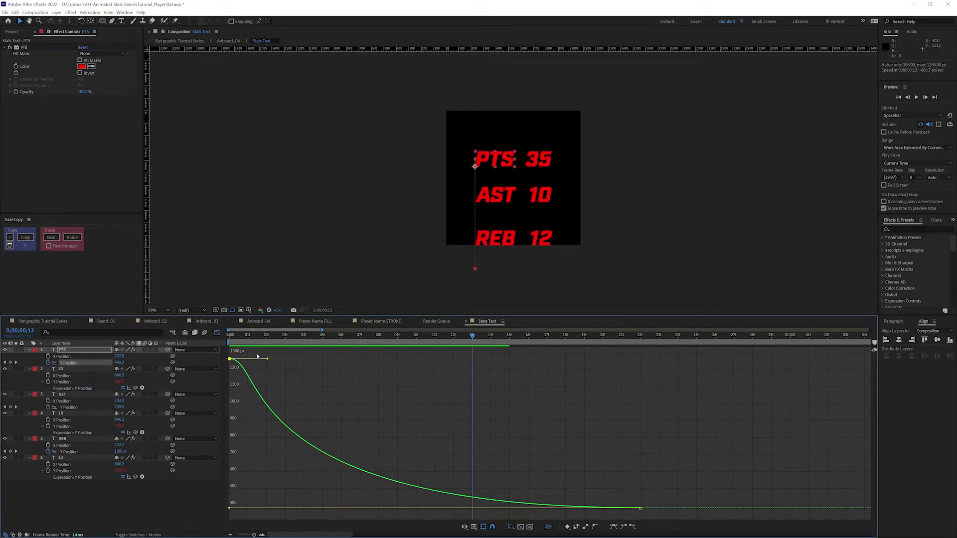
left_click(217, 333)
Shorten the easing influence on the first AST Y Position keyframe in the Graph Editor
key("minus")
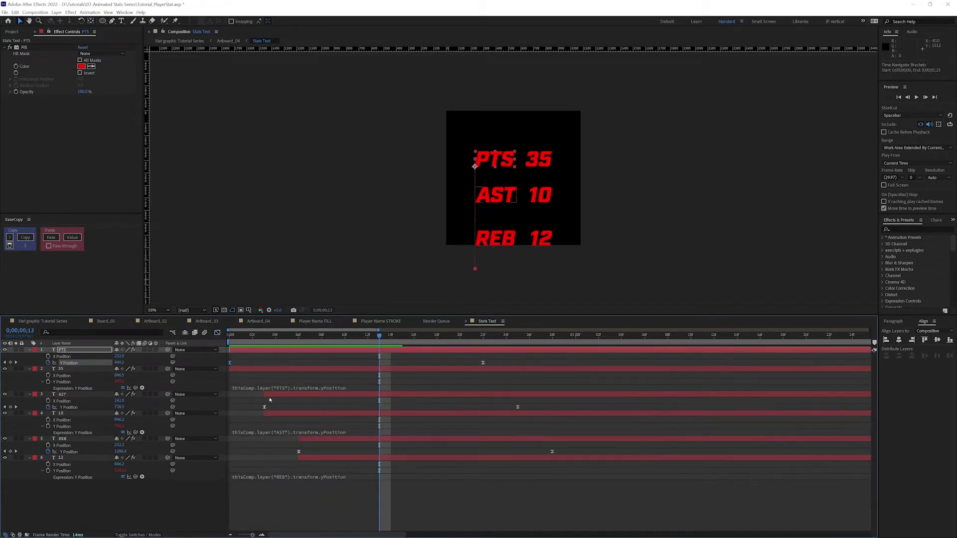
left_click(77, 409)
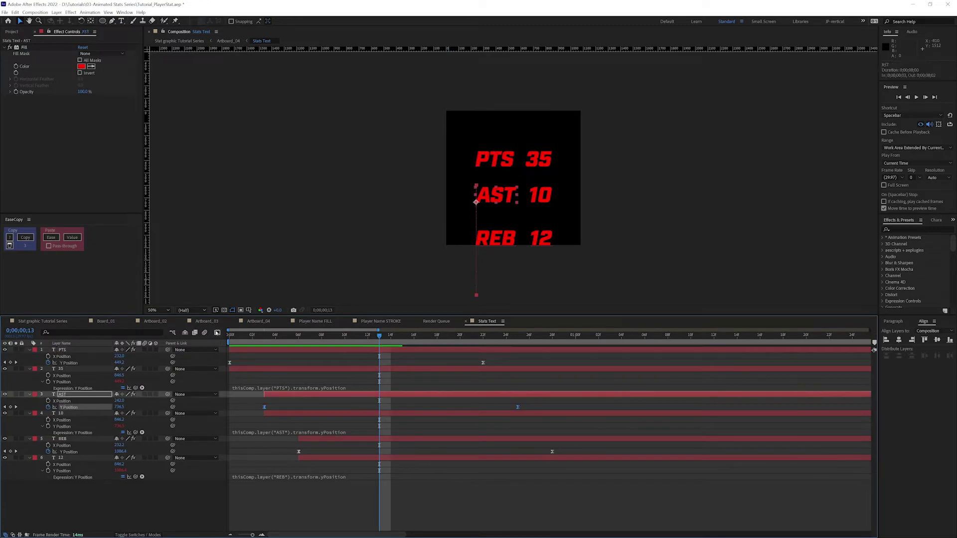
left_click(218, 333)
key("equal")
left_click(285, 358)
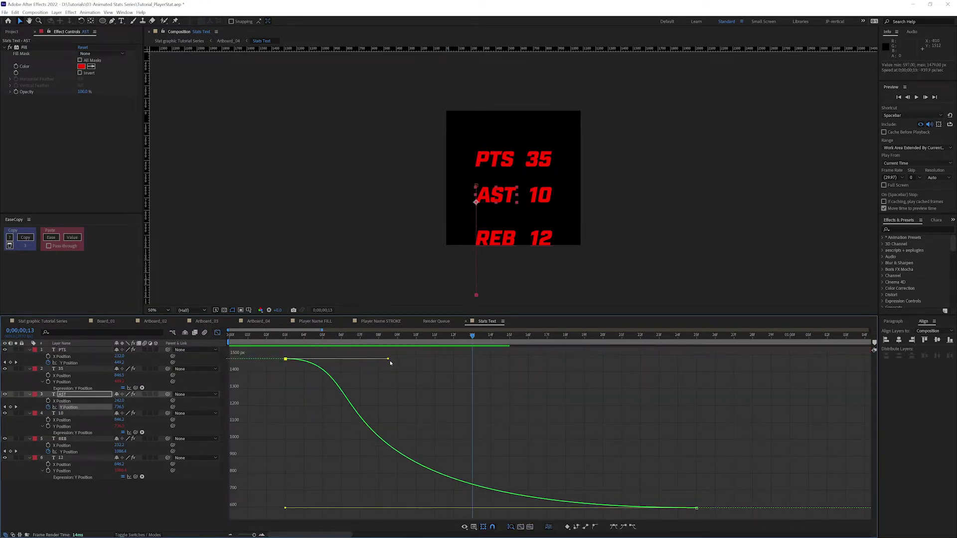
left_click_drag(389, 360, 322, 360)
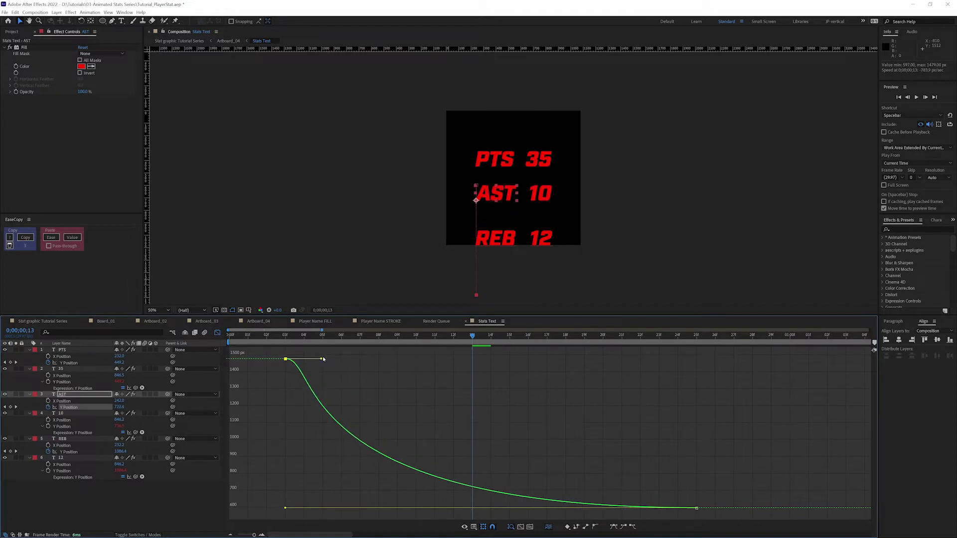
Shorten the easing influence on the first REB Y Position keyframe the same way
left_click(68, 451)
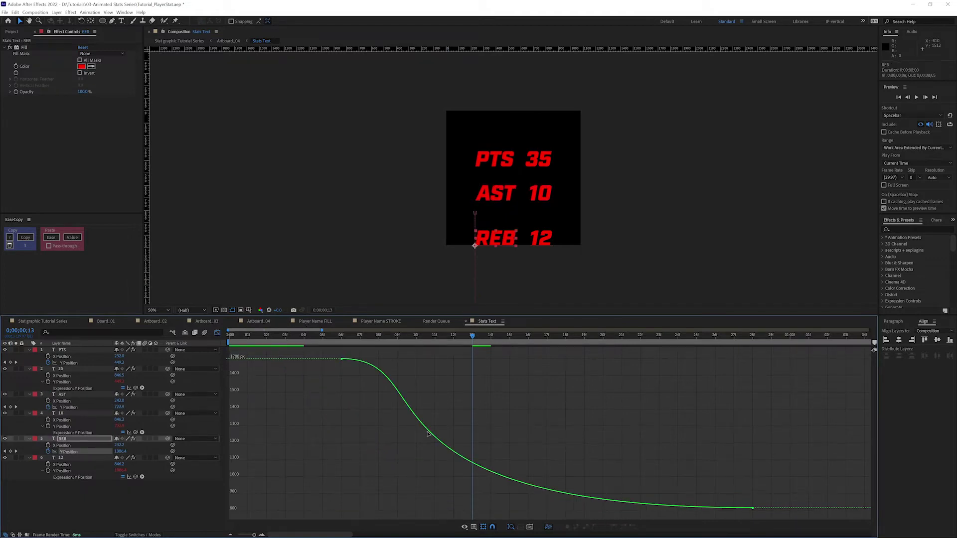
left_click(344, 359)
left_click(338, 359)
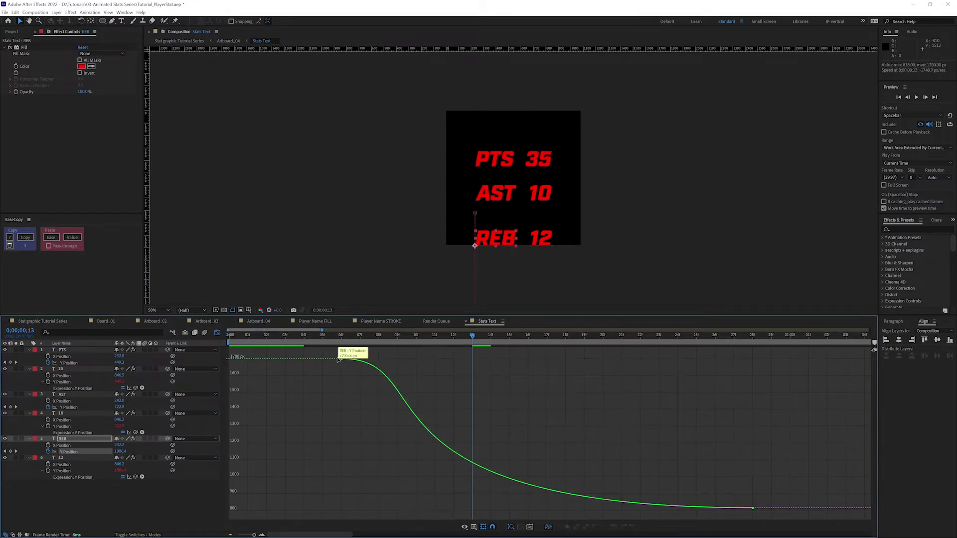
left_click(341, 359)
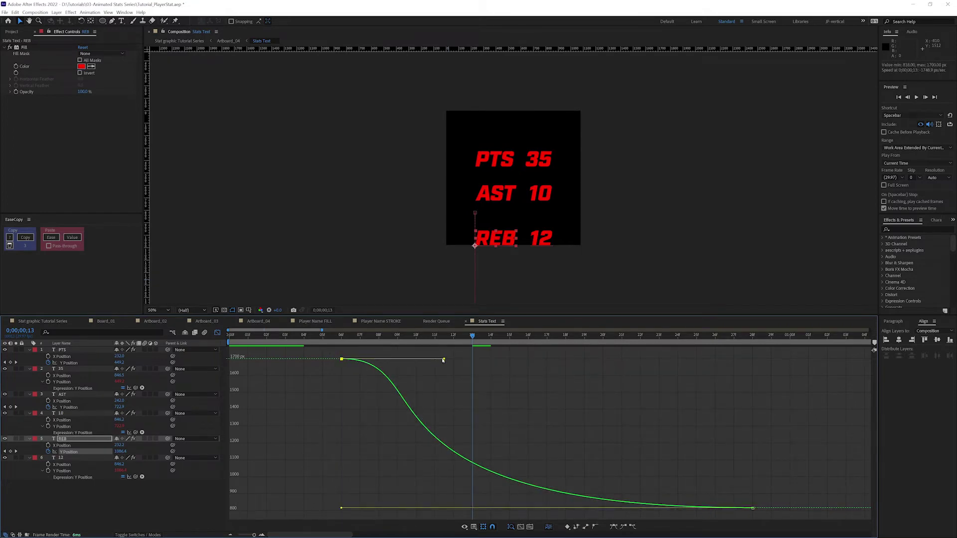
left_click_drag(444, 359, 378, 358)
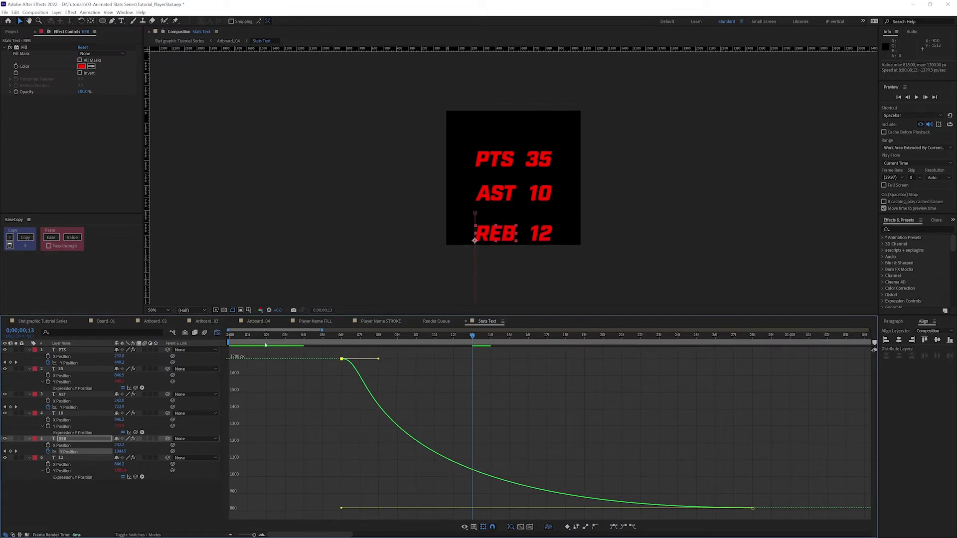
left_click(218, 334)
Play the Stat graphic Tutorial Series composition from about 1;27 to review the eased stats
left_click(68, 322)
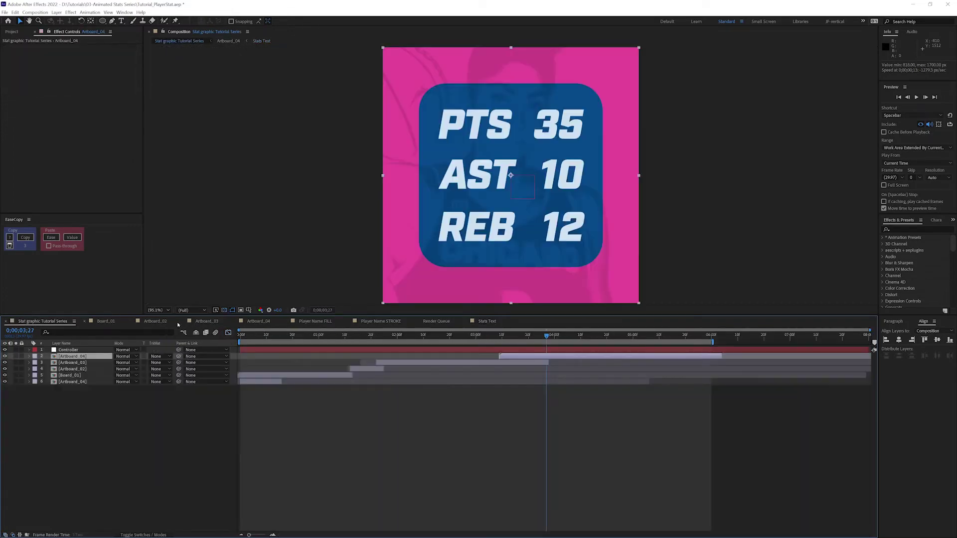
left_click(388, 336)
key("space")
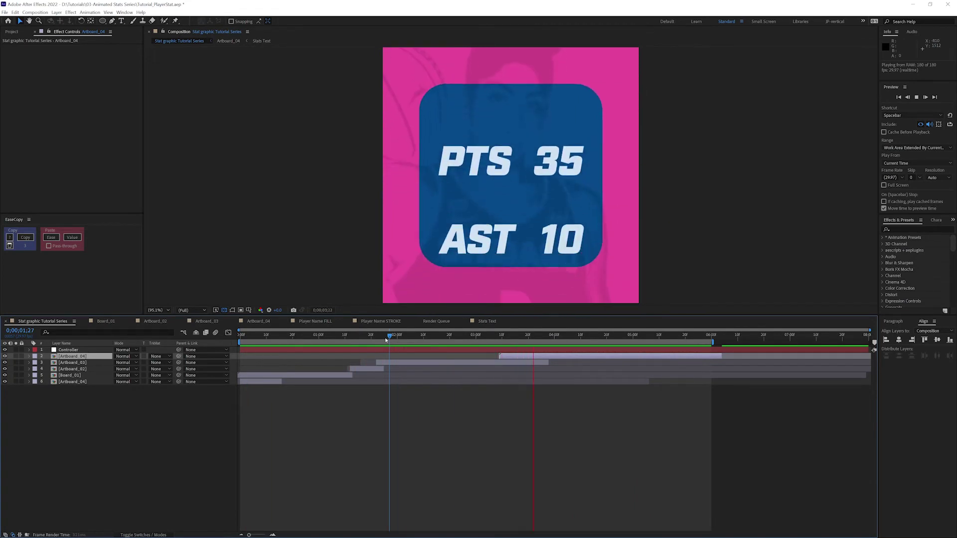
key("space")
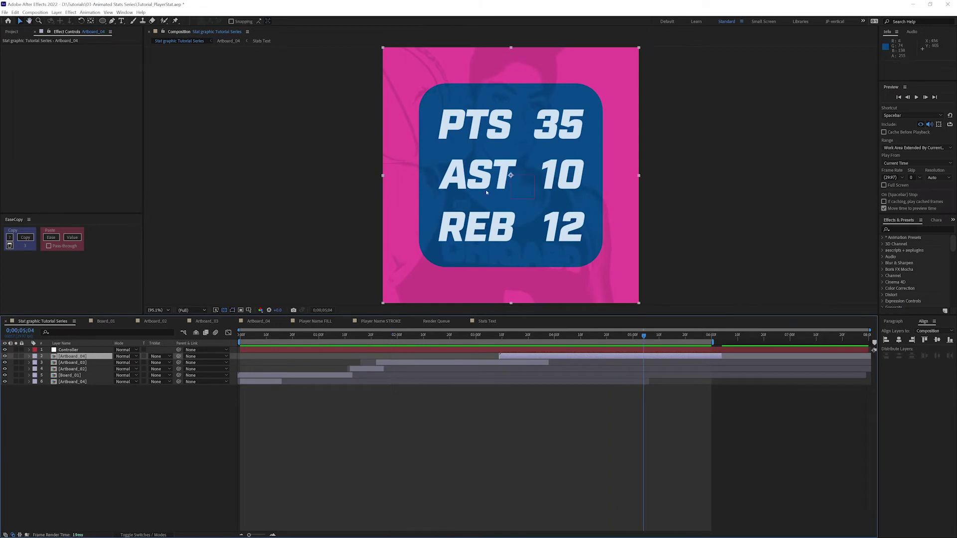
Move the three ending Y Position keyframes in Stats Text 5 frames earlier
left_click(490, 321)
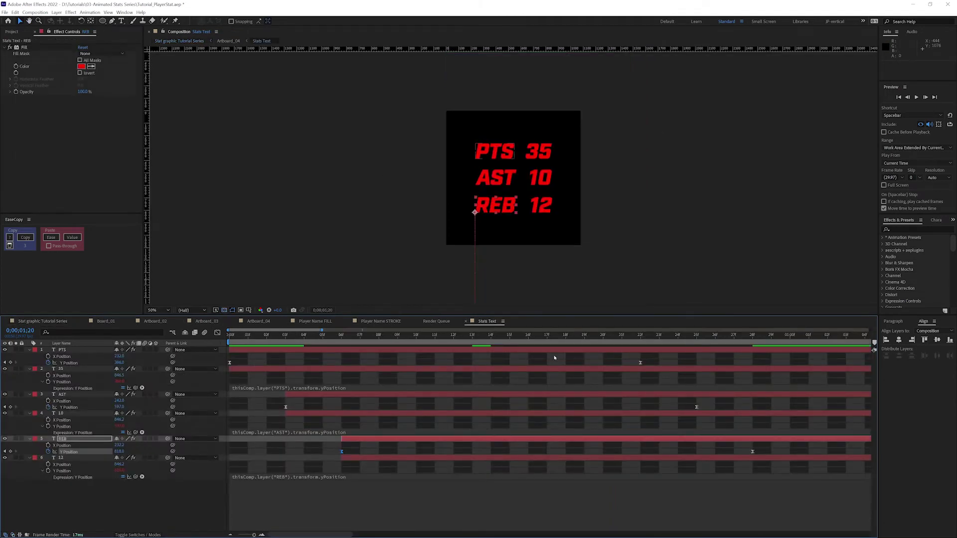
key("minus")
left_click_drag(487, 367, 612, 475)
key("alt+Left")
key("alt+Left")
key("alt+Left")
key("alt+Left")
key("alt+Left")
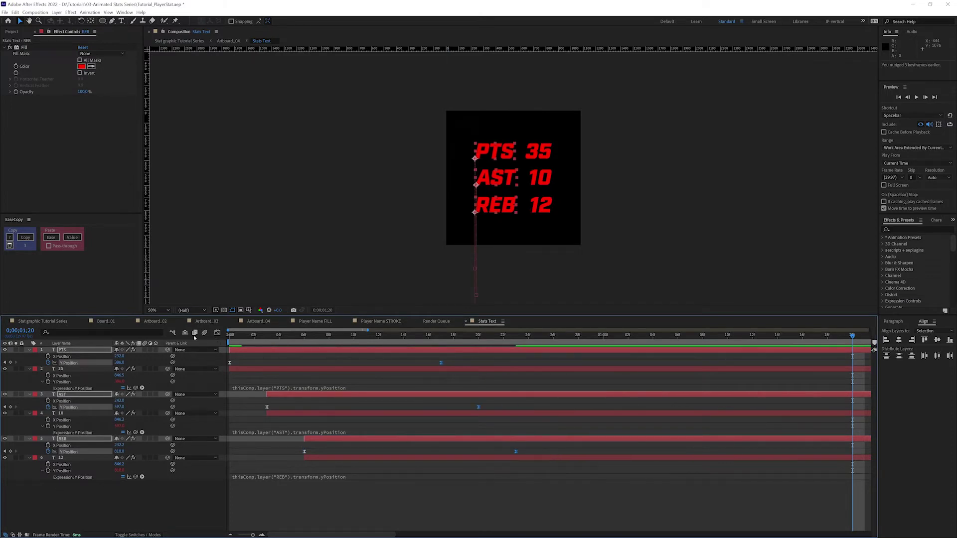
left_click(56, 321)
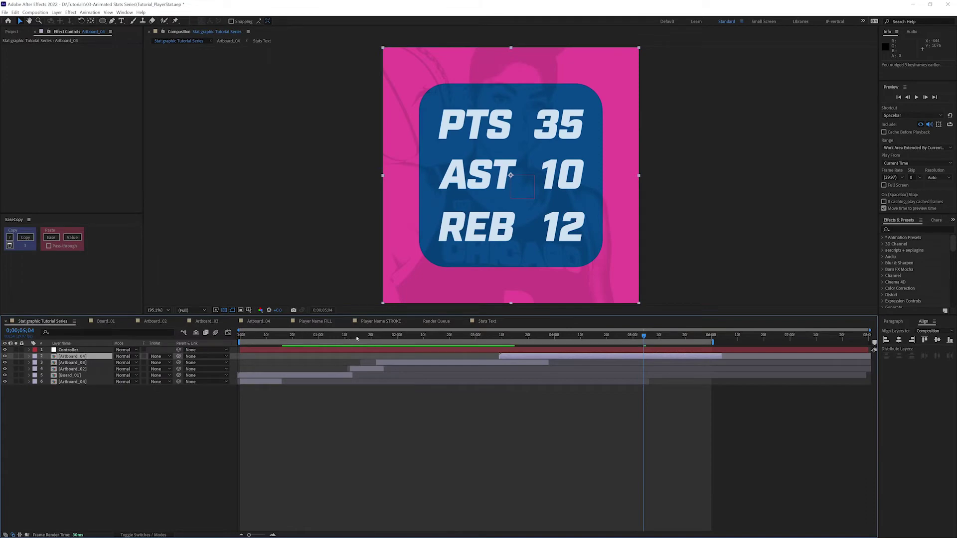
Preview the main composition from about 1;14, stop near 2;06, and select Artboard_03
left_click(356, 335)
key("space")
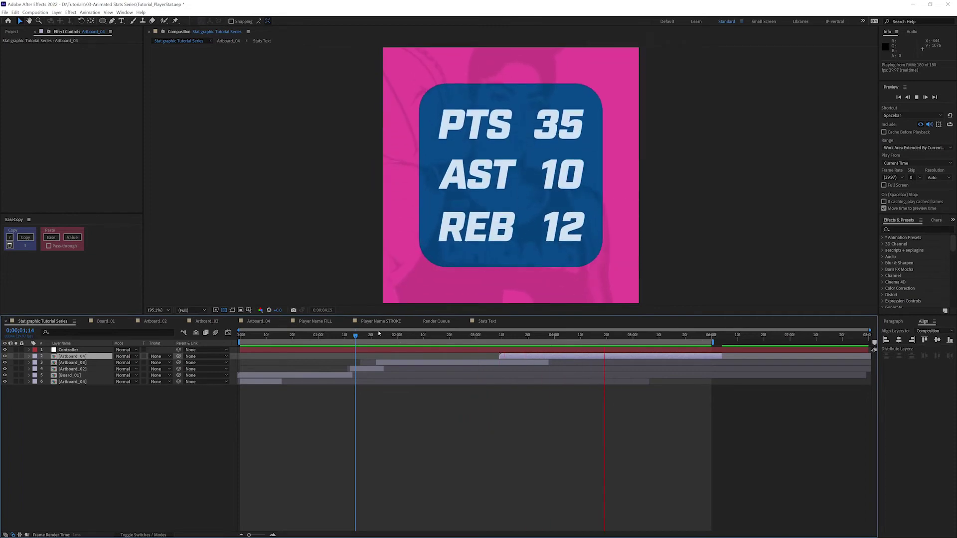
mouse_move(364, 338)
left_mouse_down()
mouse_move(412, 339)
mouse_move(347, 341)
left_mouse_up()
key("space")
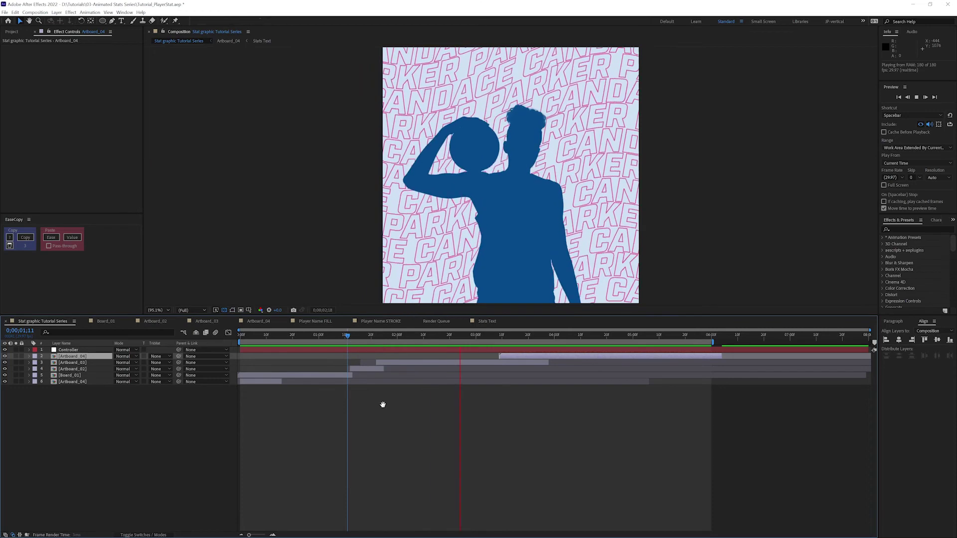
left_click(382, 404)
left_click_drag(389, 336, 413, 339)
left_click(420, 363)
Open the Artboard_03 precomp and show its layer bars across the full duration
double_click(420, 363)
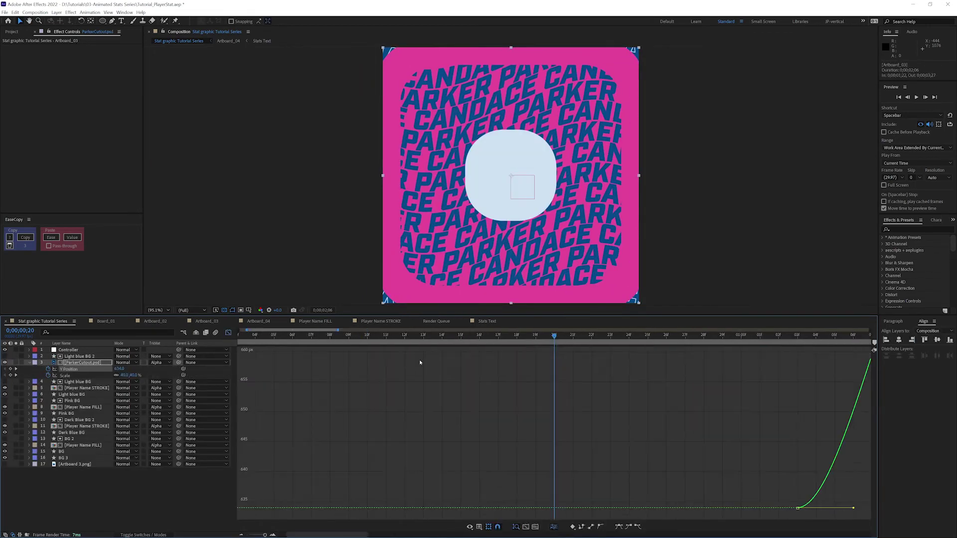
left_click(230, 333)
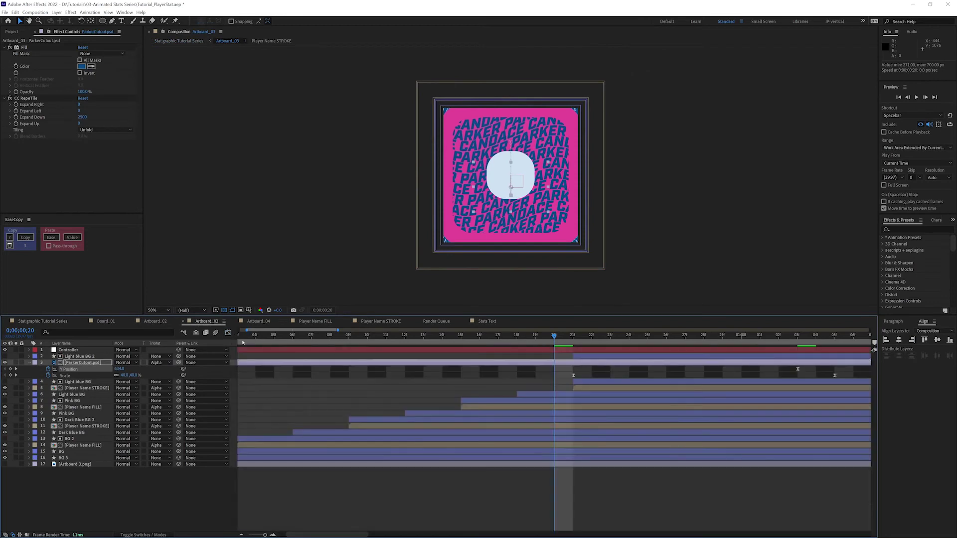
key("semicolon")
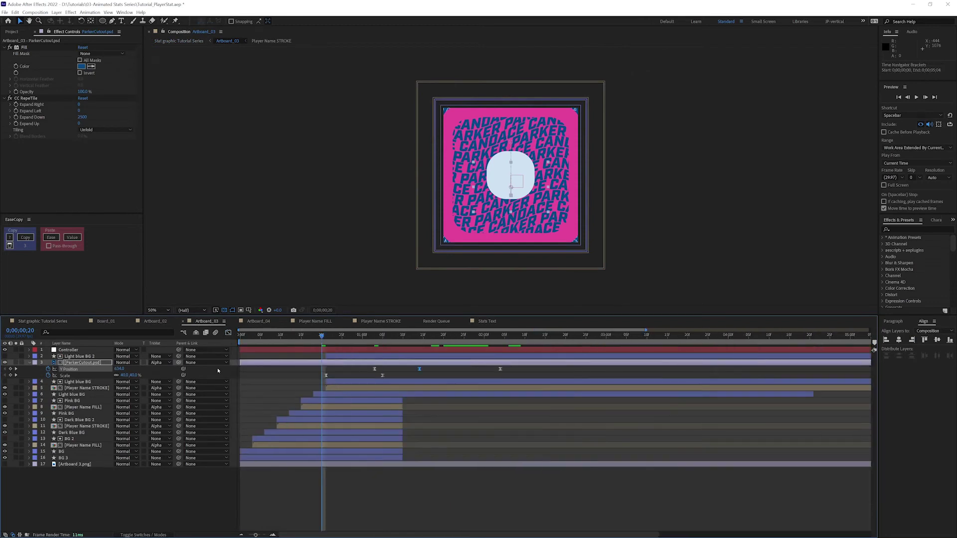
Select the BG, Dark Blue BG, Pink BG and Light blue BG layers and reveal their Size keyframes
left_click(67, 451)
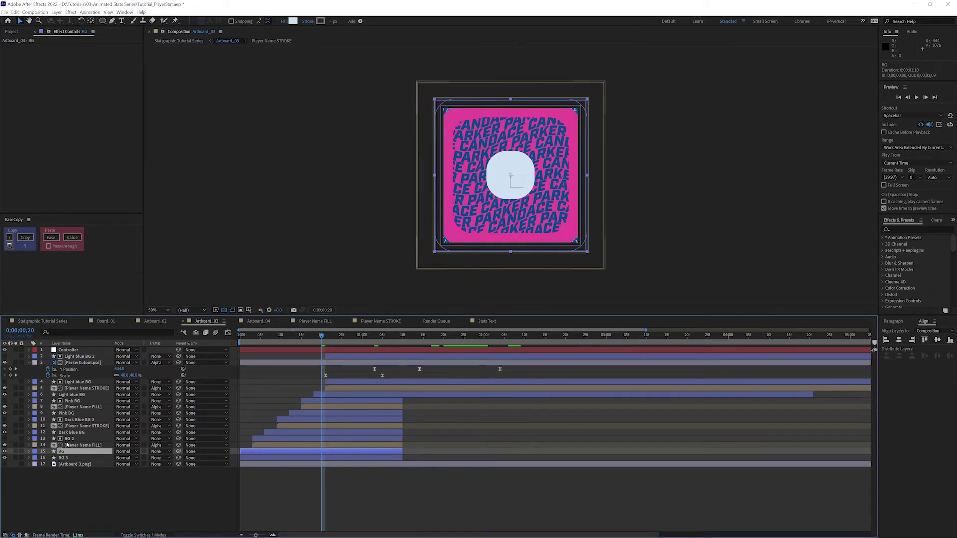
left_click(69, 439, "ctrl")
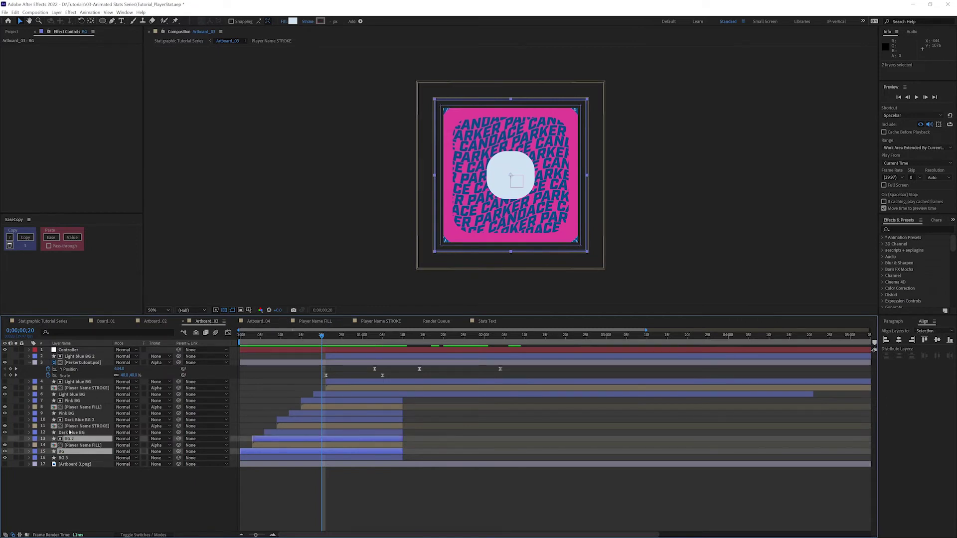
left_click(70, 433, "ctrl")
left_click(70, 419, "ctrl")
left_click(71, 414, "ctrl")
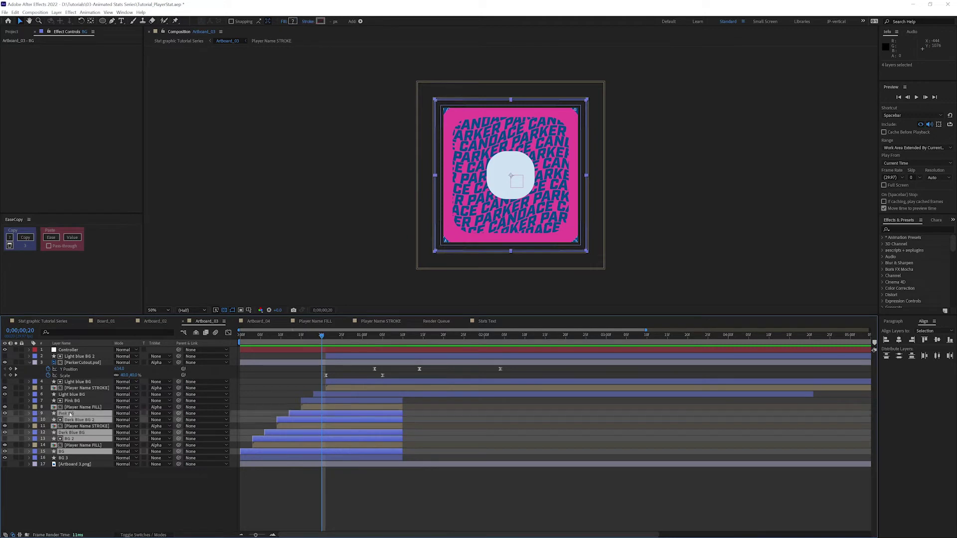
left_click(71, 400, "ctrl")
left_click(73, 395, "ctrl")
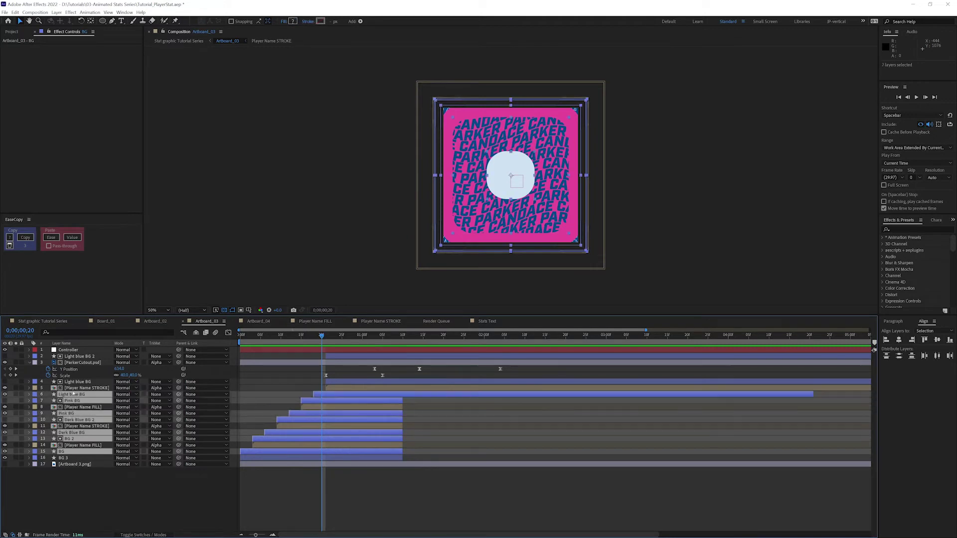
left_click(74, 382, "ctrl")
left_click(79, 356, "ctrl")
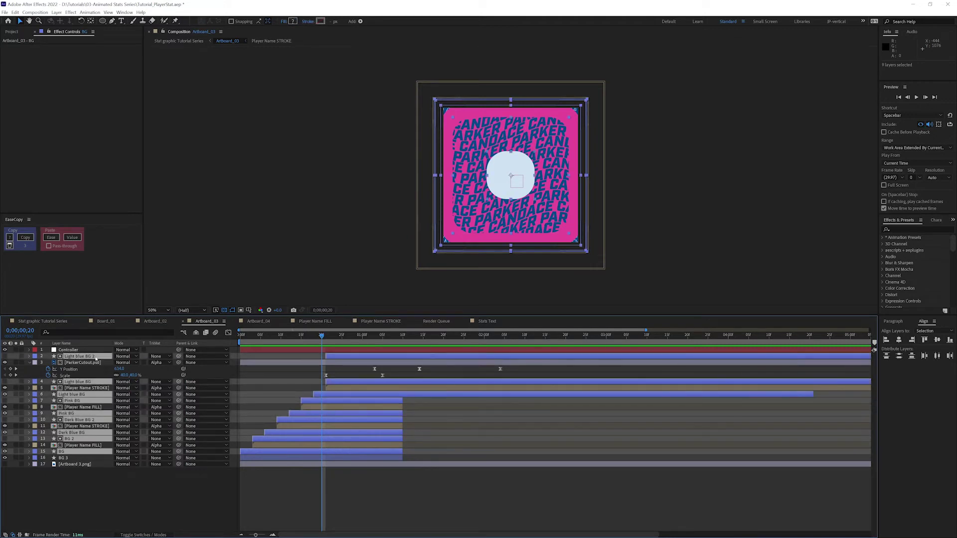
key("u")
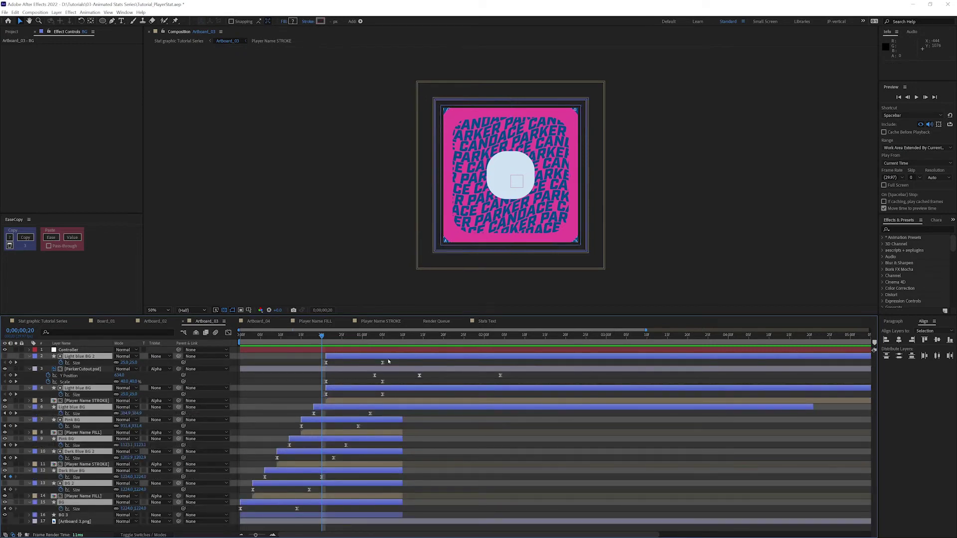
Nudge the later Size keyframes of all nine background layers a few frames later
left_click(382, 363)
left_click_drag(392, 393, 298, 524)
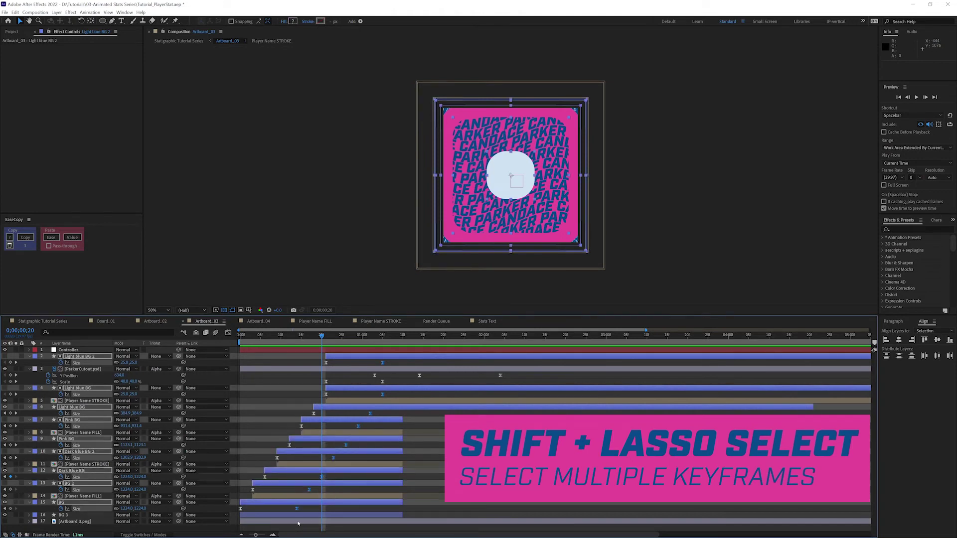
key("alt+Right")
key("alt+Right")
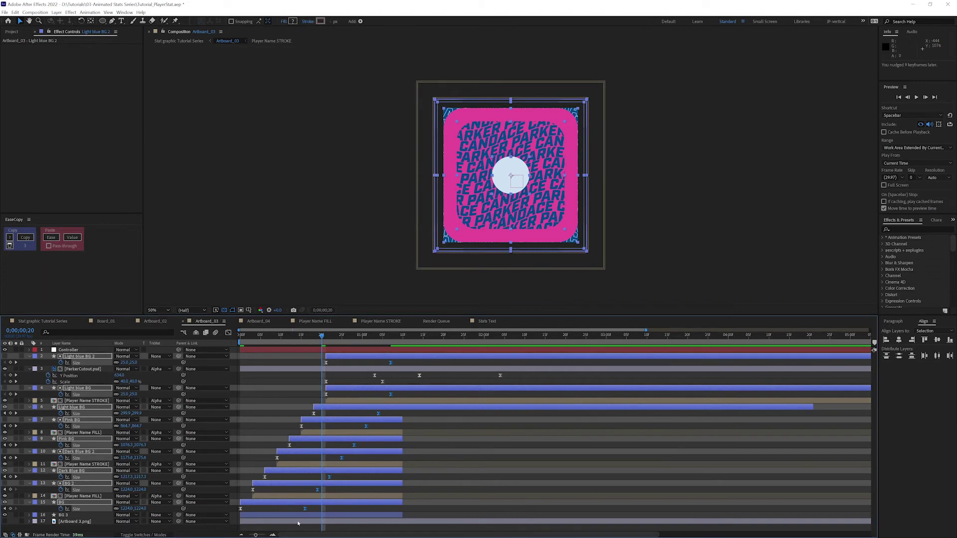
key("alt+Right")
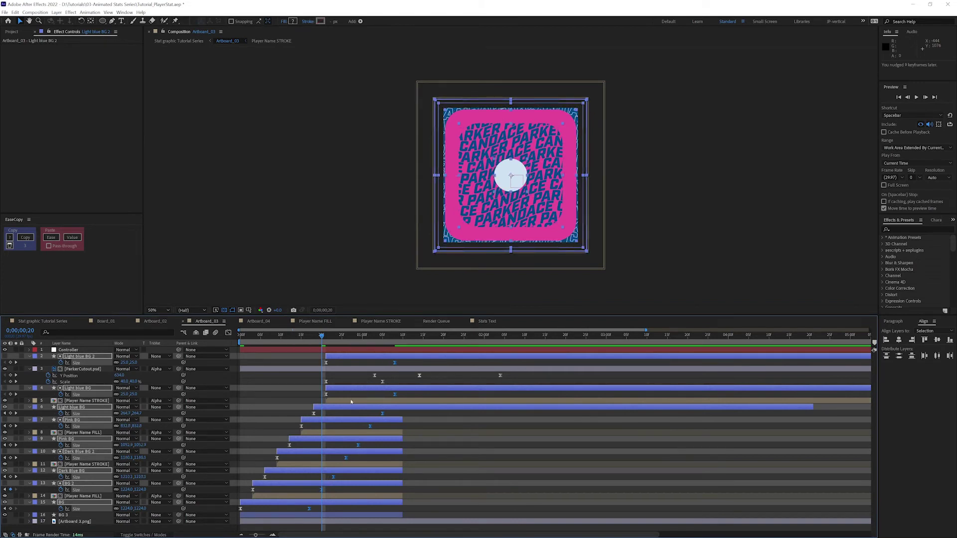
Delay the second Scale keyframes of the four Player Name STROKE and FILL layers
left_click(30, 357)
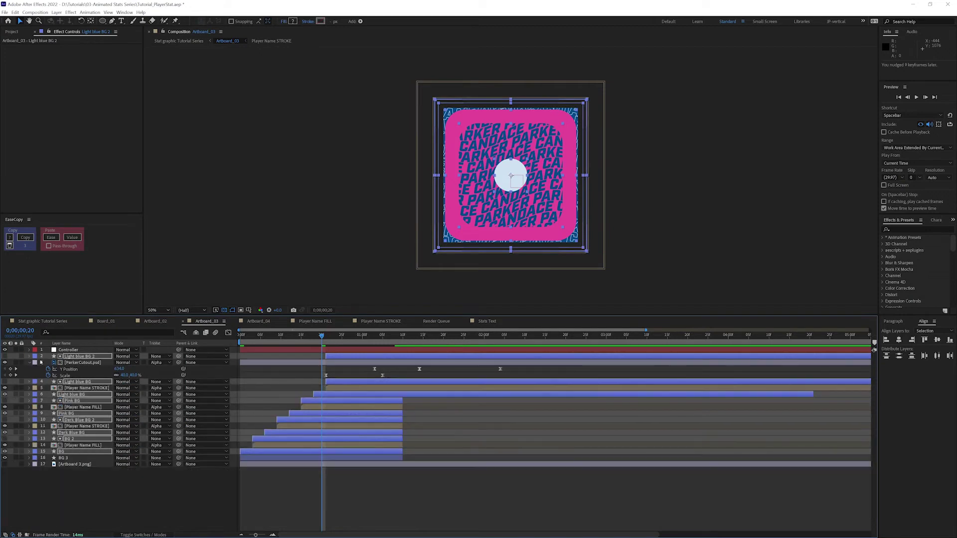
left_click(75, 388)
left_click(79, 407, "ctrl")
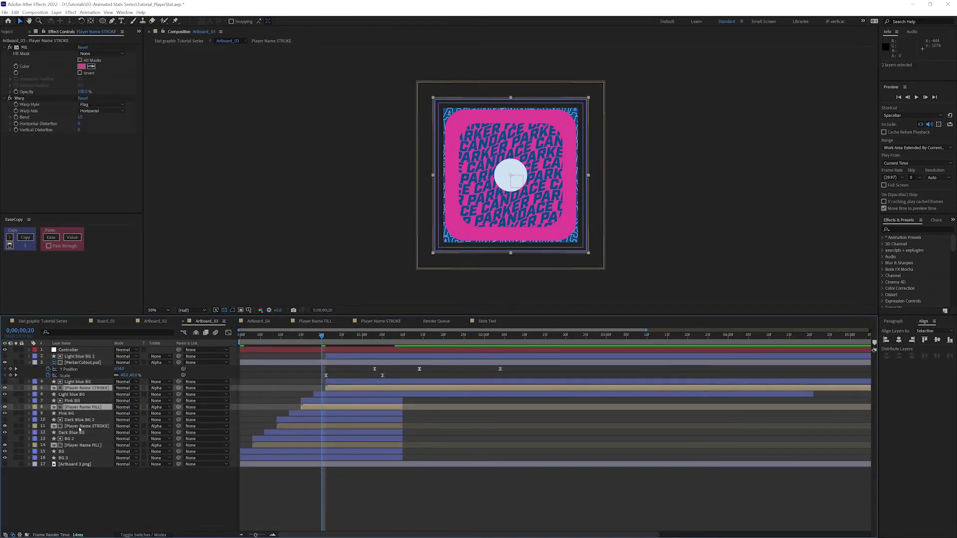
left_click(81, 426, "ctrl")
left_click(83, 446, "ctrl")
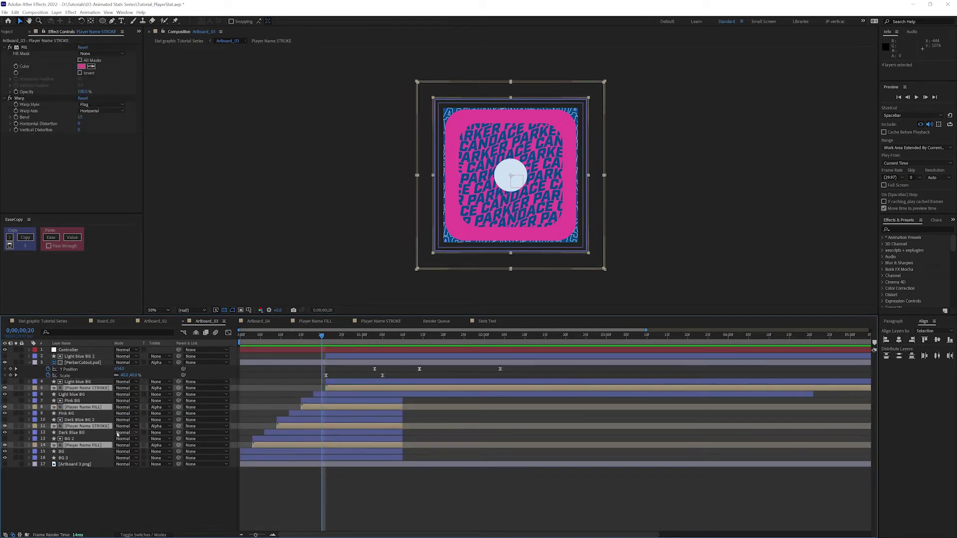
key("u")
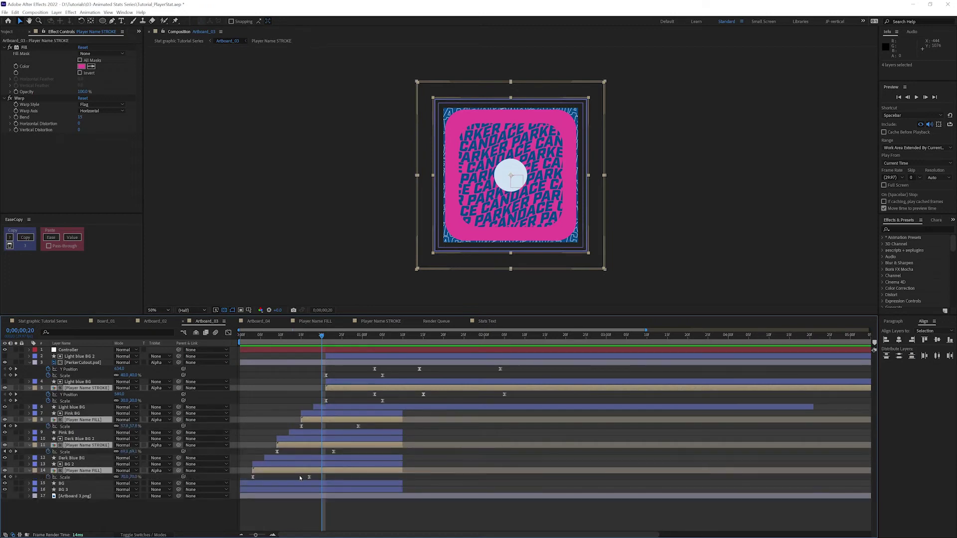
left_click_drag(299, 477, 403, 402)
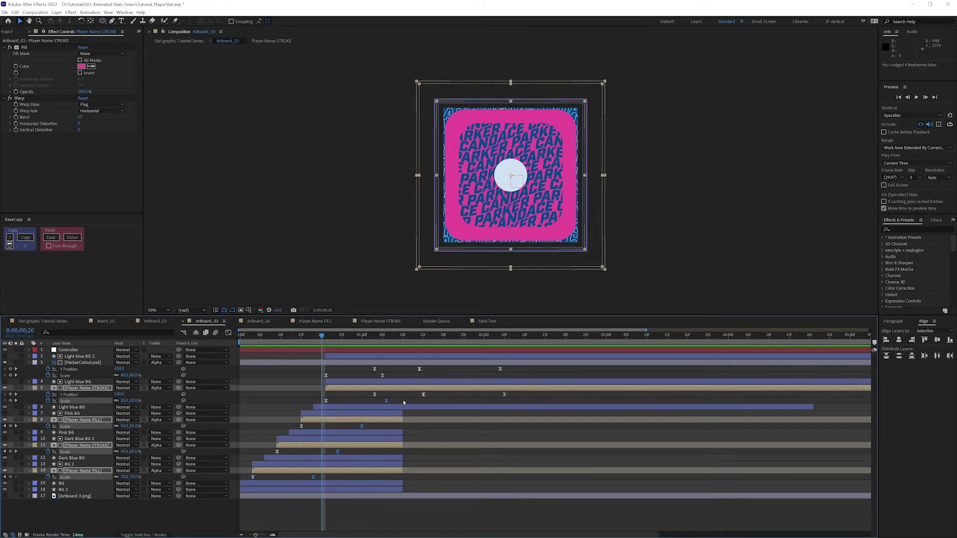
key("alt+Right")
key("alt+Right")
key("alt+Right")
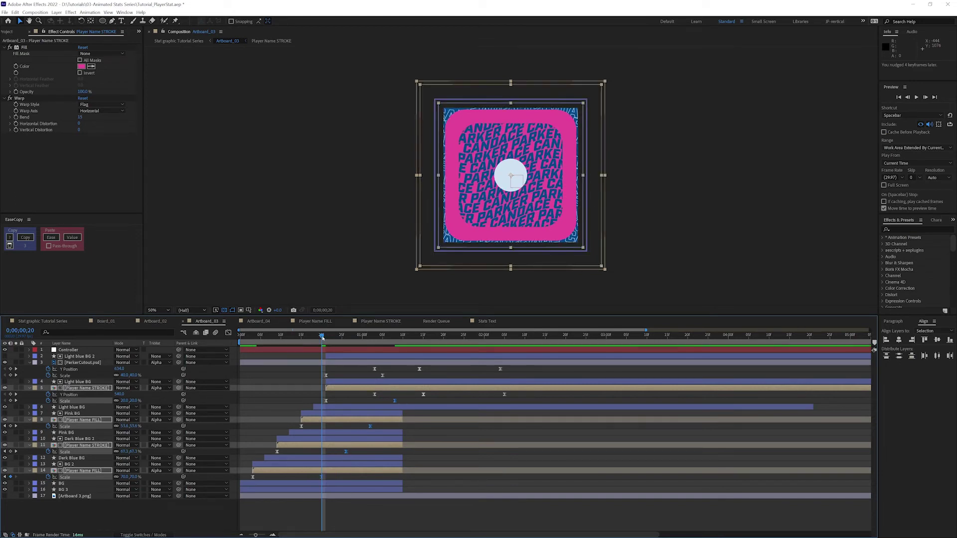
Move the ParkerCutout Scale keyframe about two frames later and preview Artboard_03
left_click_drag(322, 337, 379, 337)
left_click(382, 376)
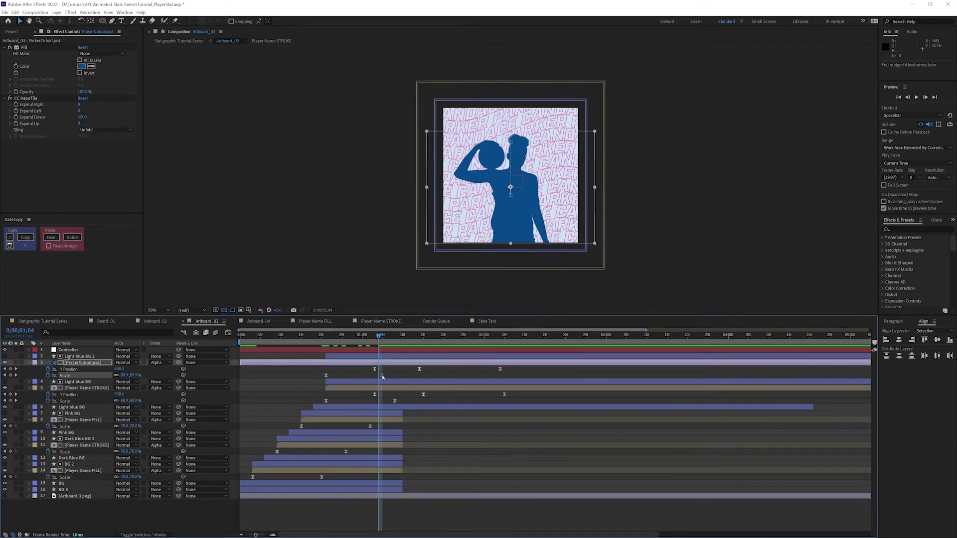
left_click_drag(382, 375, 386, 378)
key("space")
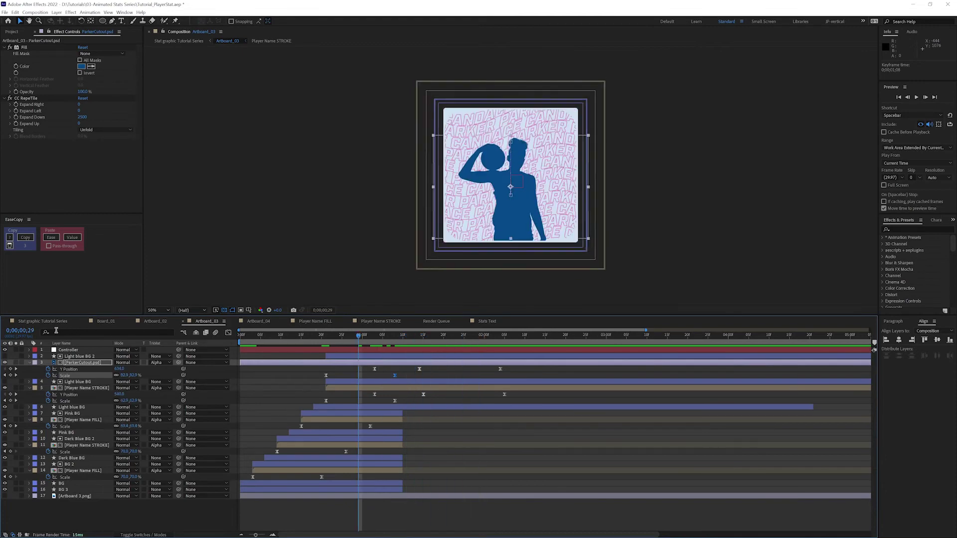
Preview the main Stat graphic Tutorial Series composition from the beginning
left_click(54, 322)
key("Home")
key("space")
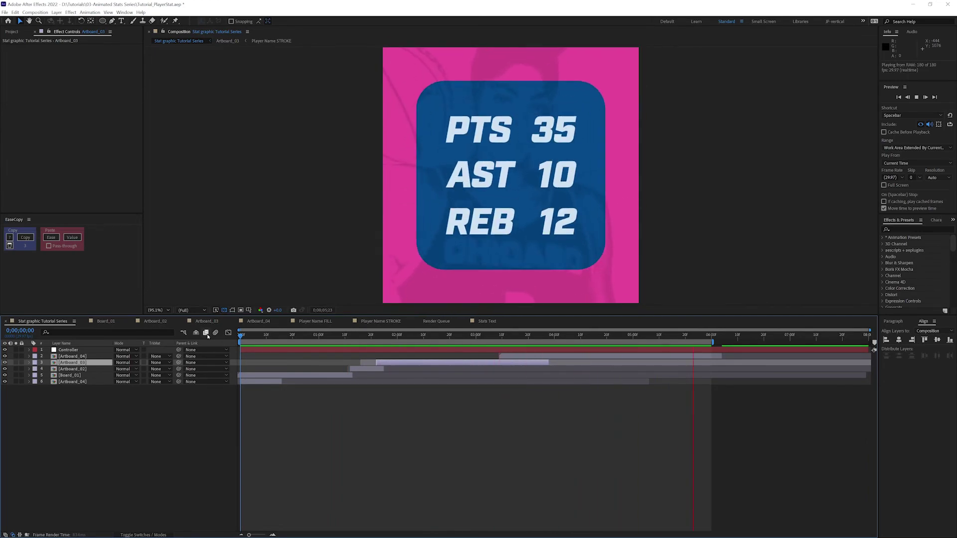
Stop the main composition preview and open the Artboard_04 composition
key("space")
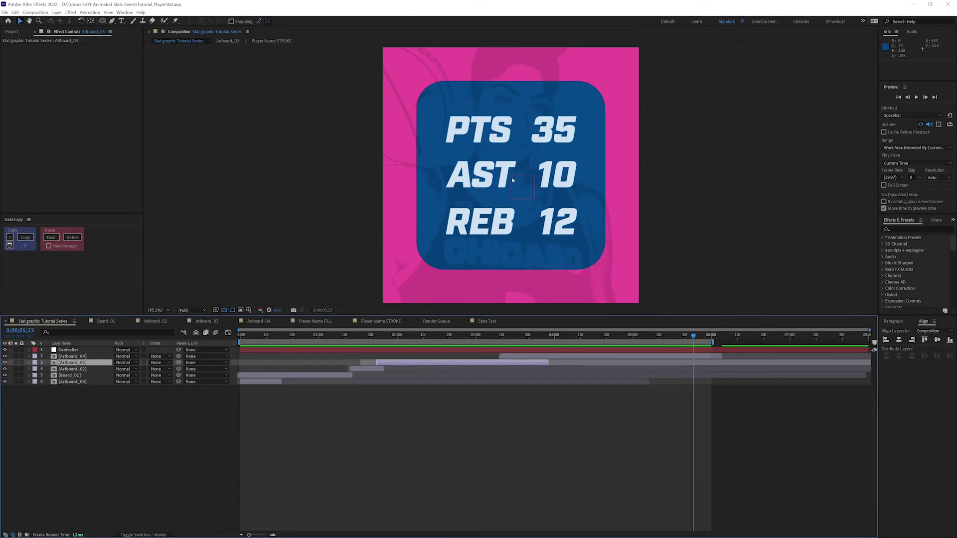
double_click(618, 357)
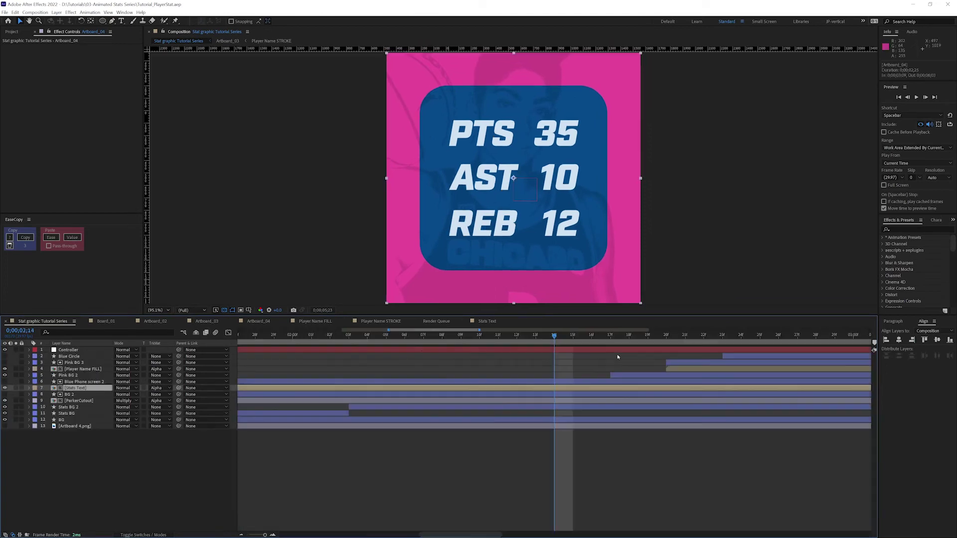
In Stats Text, shift the three stat lines' Y Position keyframes four frames earlier and play
left_click(479, 322)
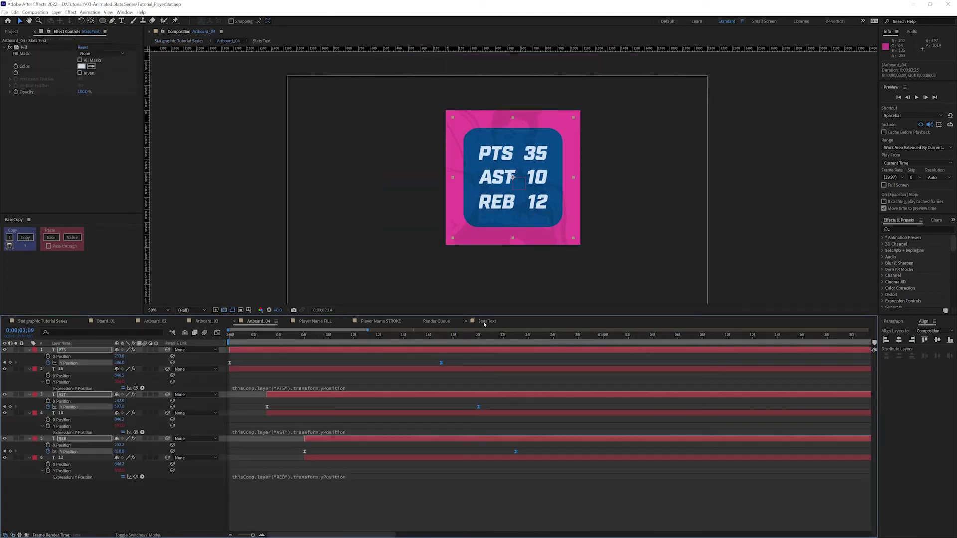
left_click(441, 363)
key("alt+Left")
key("alt+Left")
key("alt+Left")
key("alt+Left")
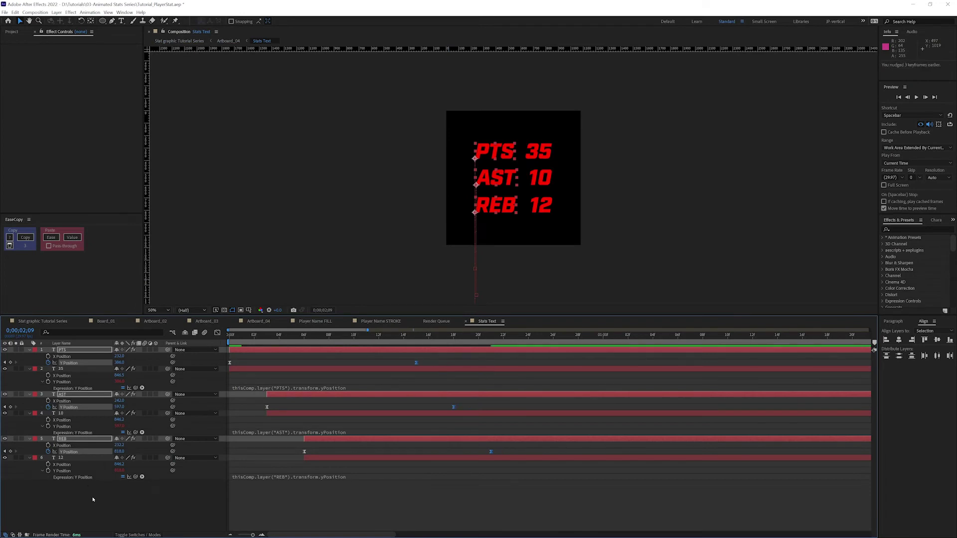
left_click(93, 499)
left_click(240, 338)
key("space")
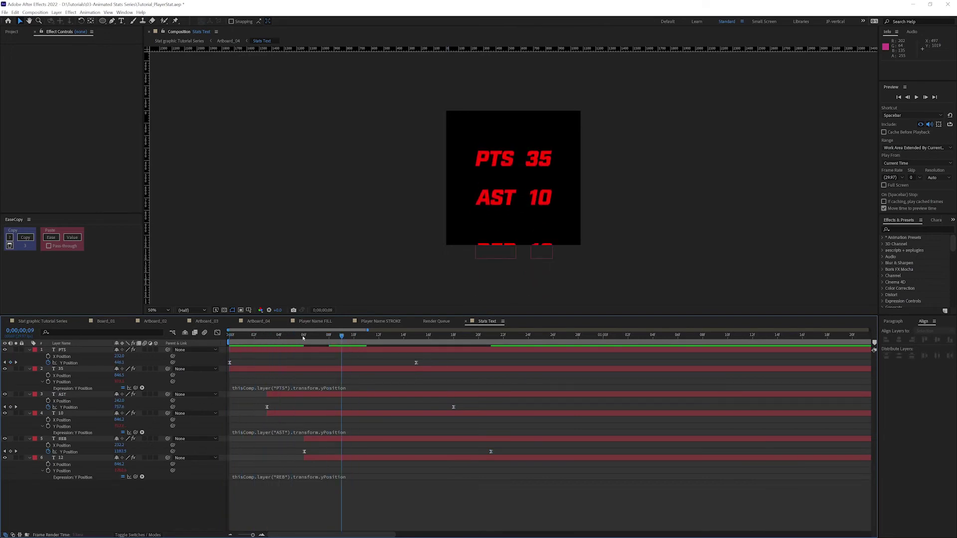
key("space")
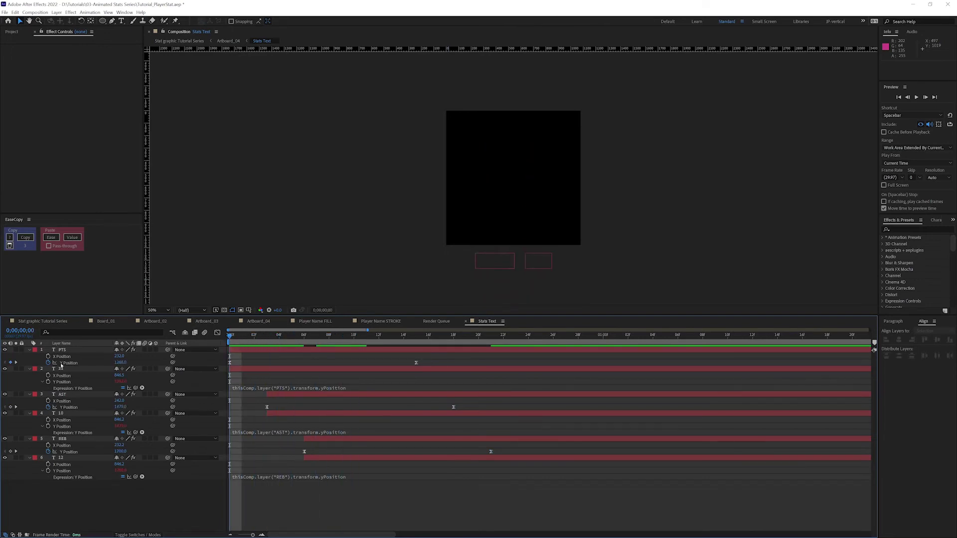
Steepen the start of the PTS, AST and REB Y Position curves in the Graph Editor
left_click(68, 363)
left_click(217, 332)
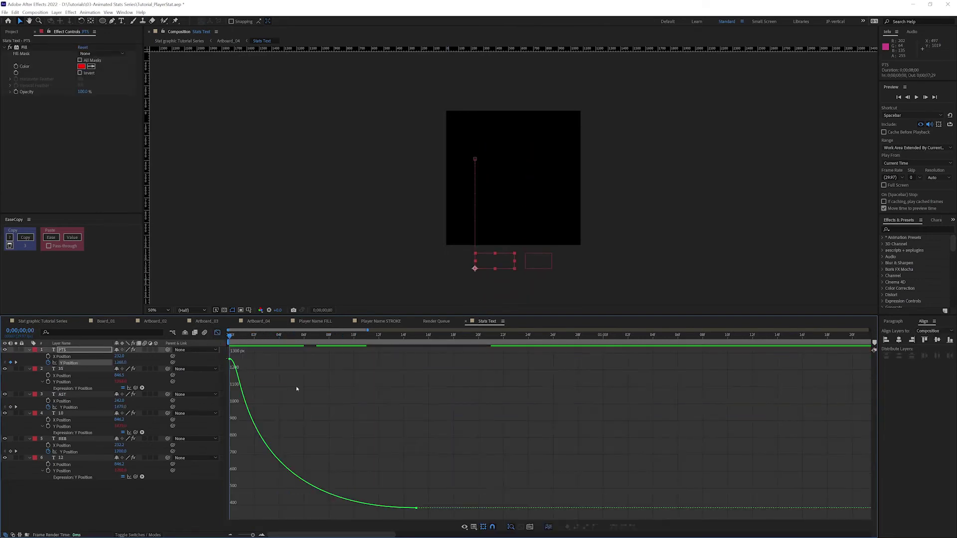
left_click(521, 522)
left_click(229, 359)
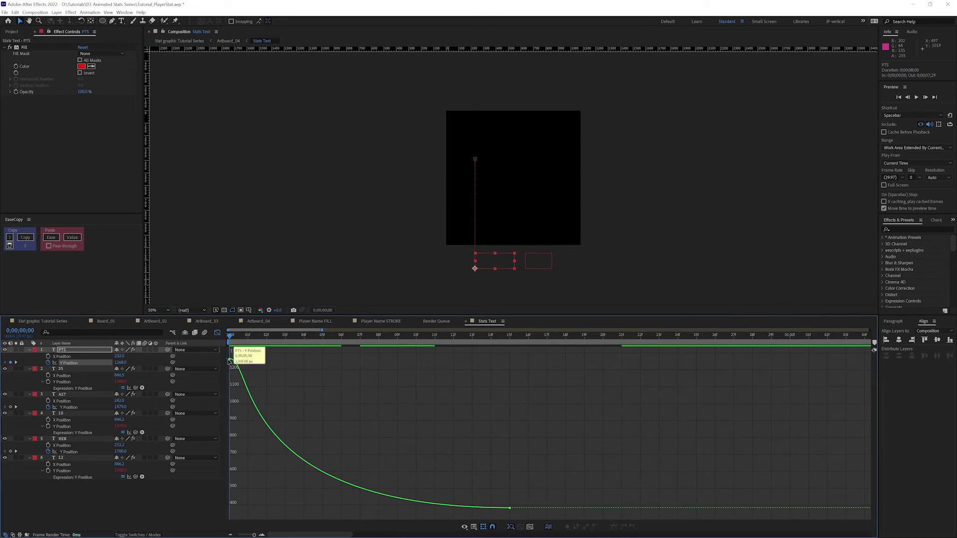
left_click_drag(255, 360, 234, 372)
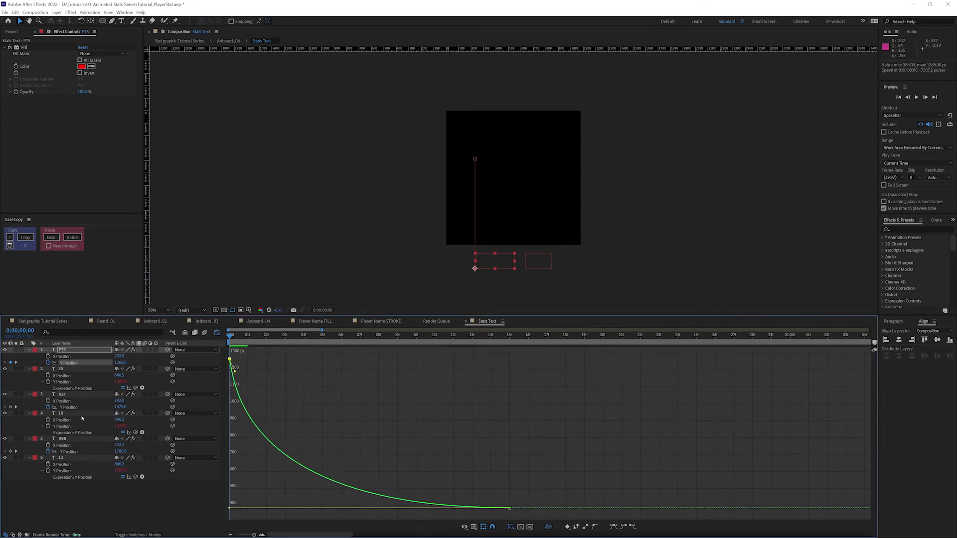
left_click(68, 407)
left_click(285, 359)
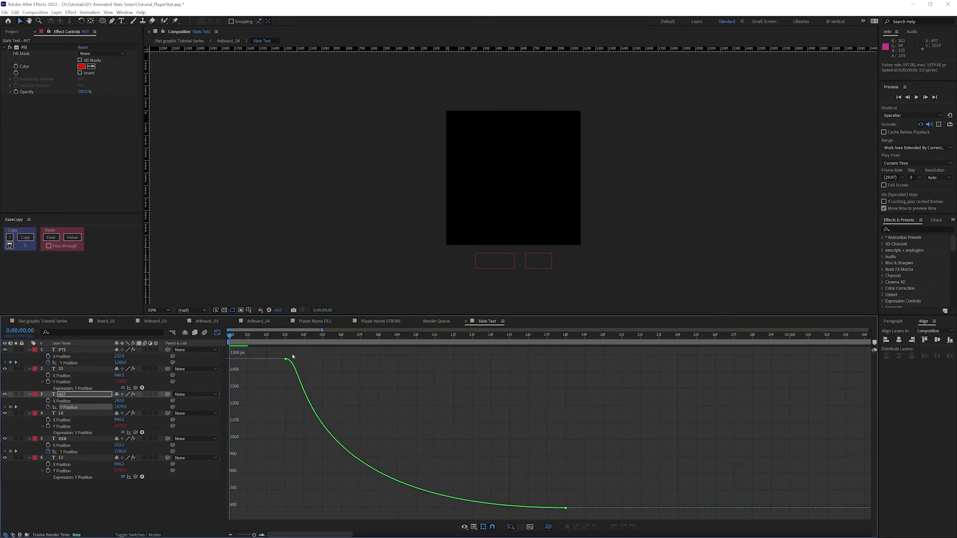
left_click_drag(310, 359, 290, 374)
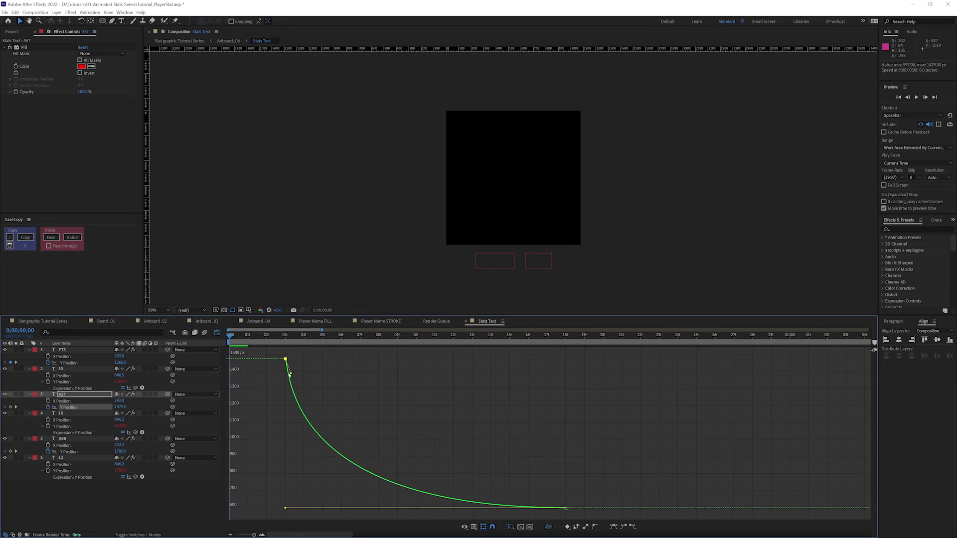
left_click(72, 452)
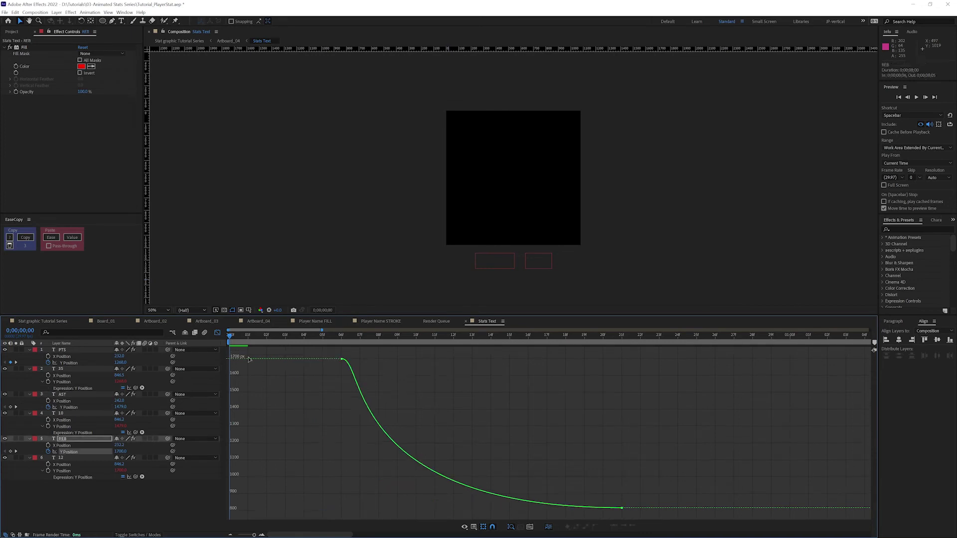
left_click_drag(337, 355, 347, 377)
left_click(217, 333)
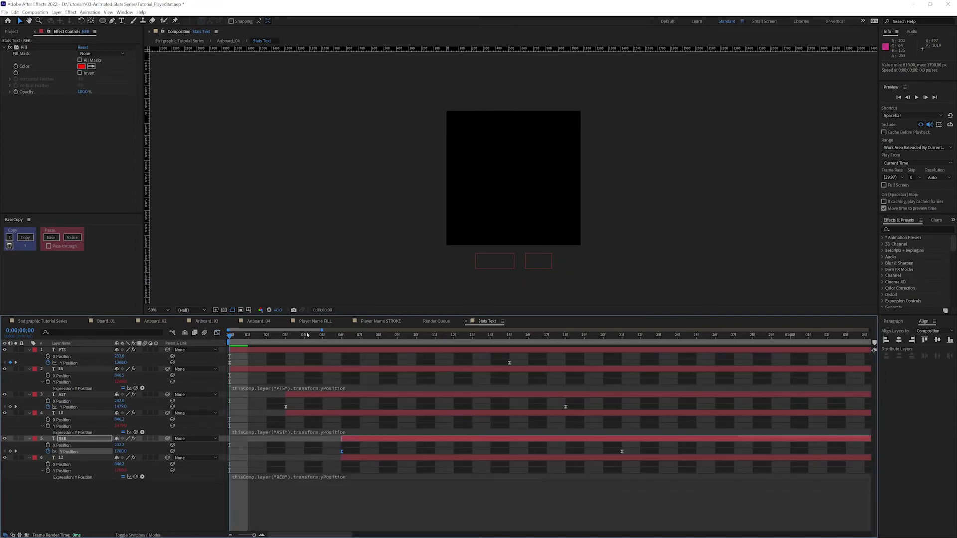
Scrub and preview the stats animation in the main Stat graphic Tutorial Series composition
left_click(50, 322)
left_click_drag(498, 335, 455, 344)
key("space")
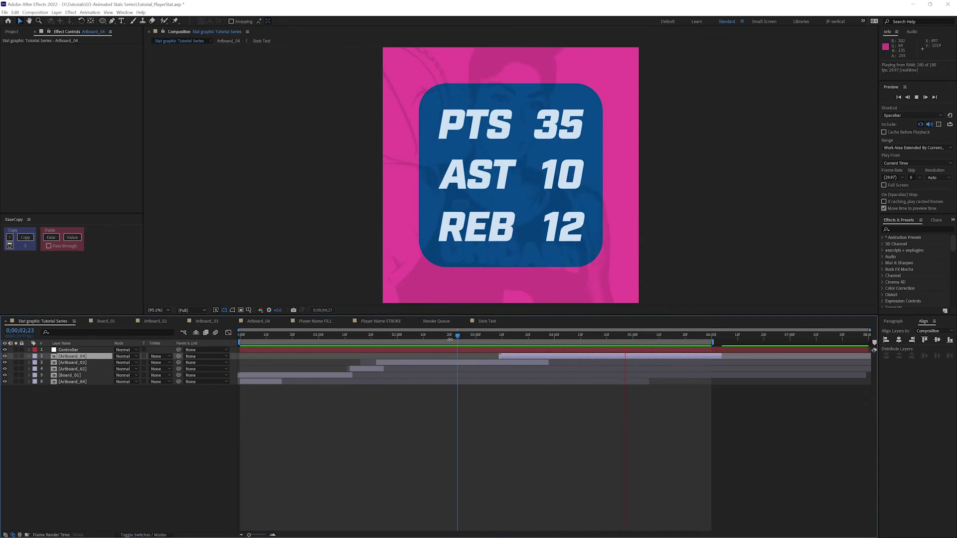
Stop the preview, check the PTS 35, AST 10, REB 12 stats board frame, then return to frame one
left_click(713, 343)
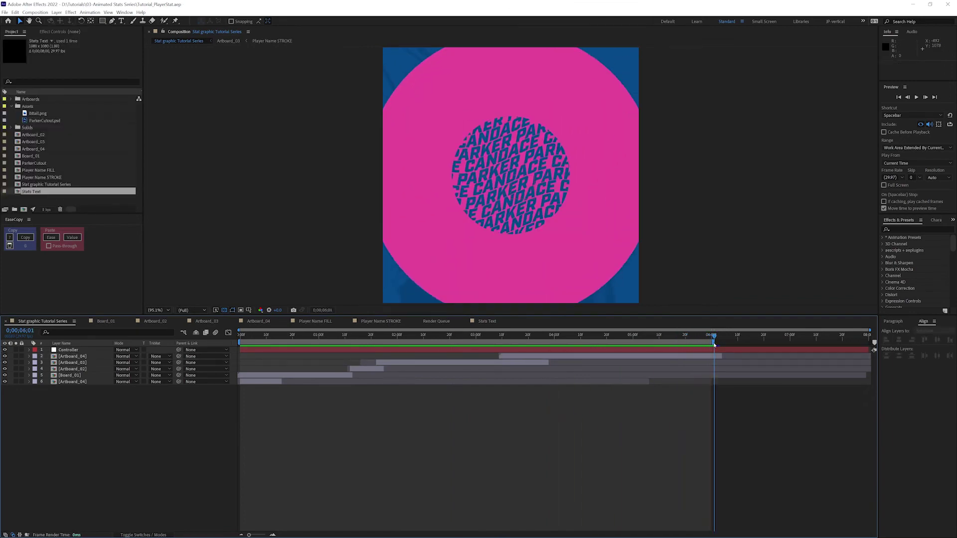
key("Home")
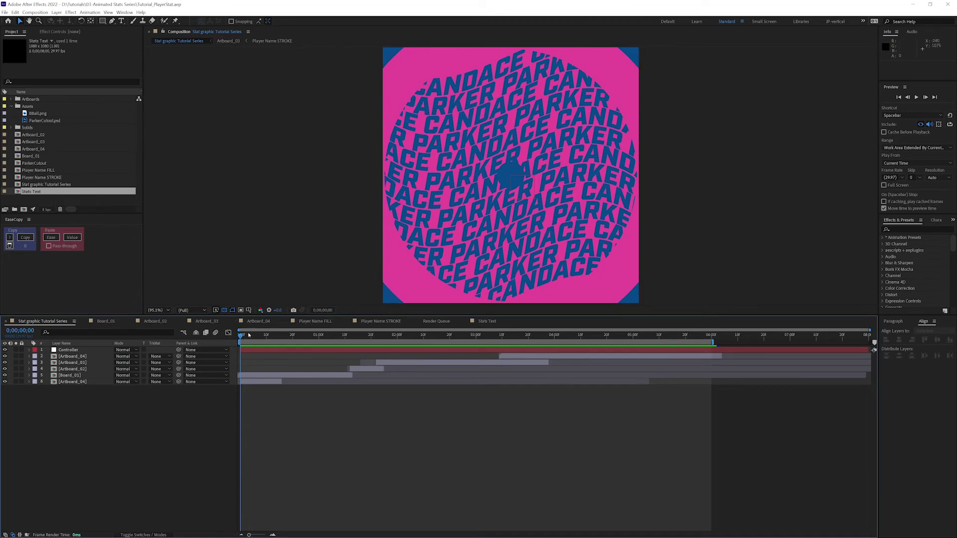
left_click(698, 338)
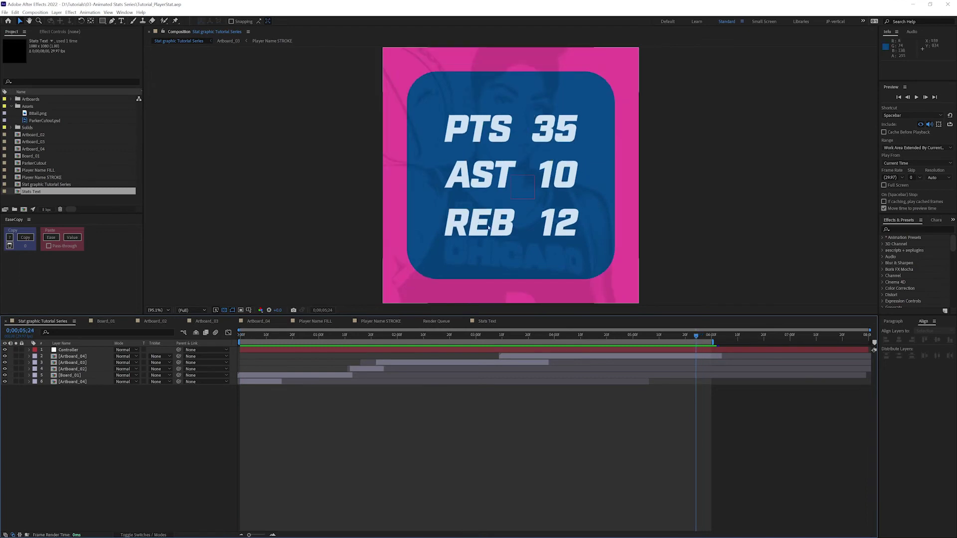
key("Home")
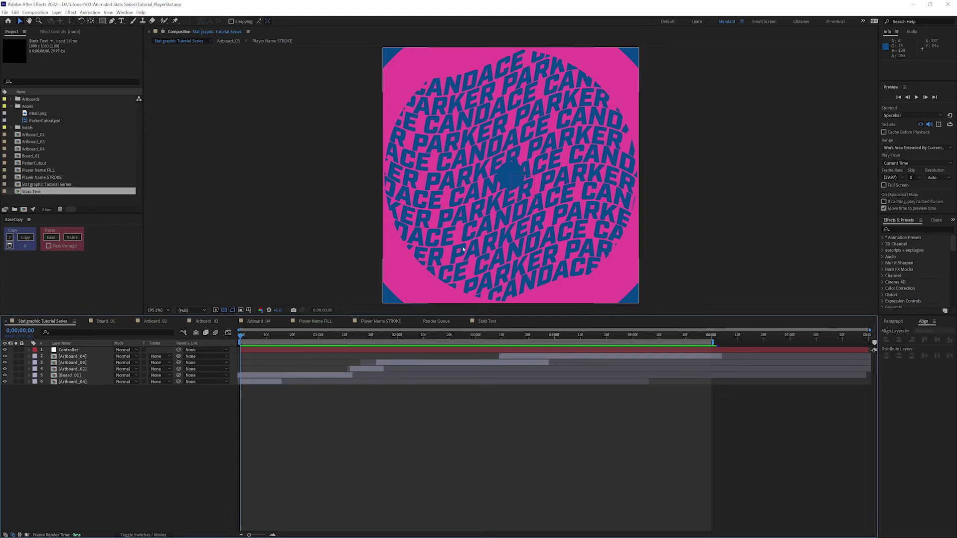
In Artboard_04, replace the Player Name FILL layer with the Player Name STROKE comp
double_click(636, 356)
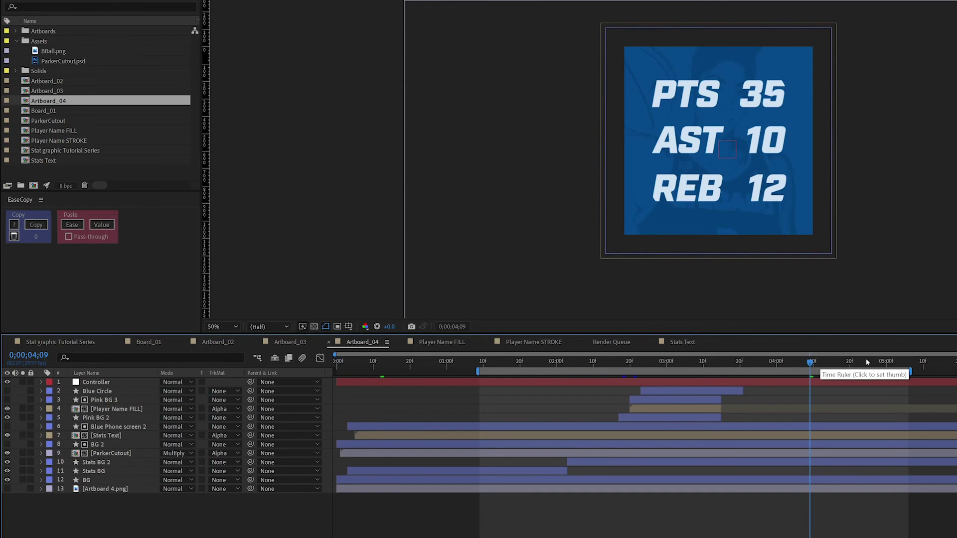
left_click(671, 362)
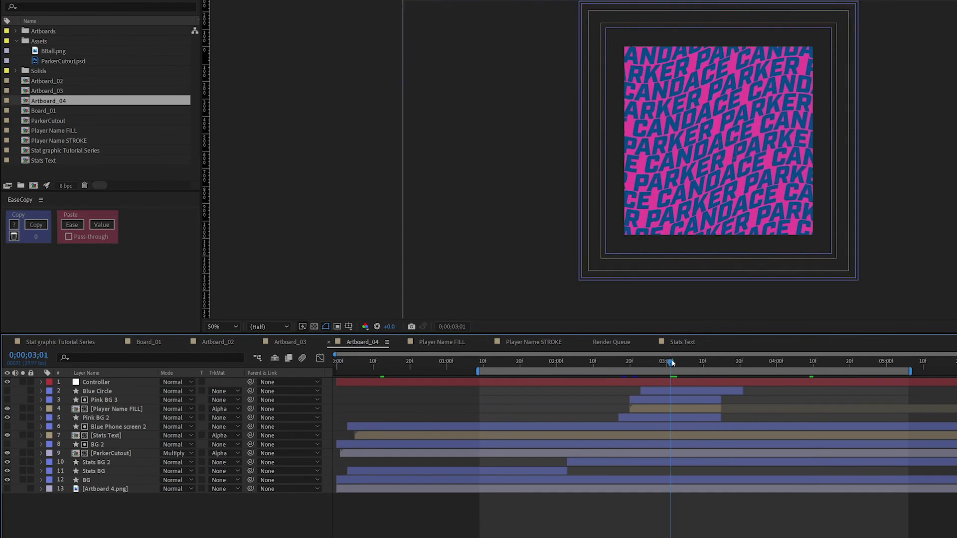
left_click(640, 410)
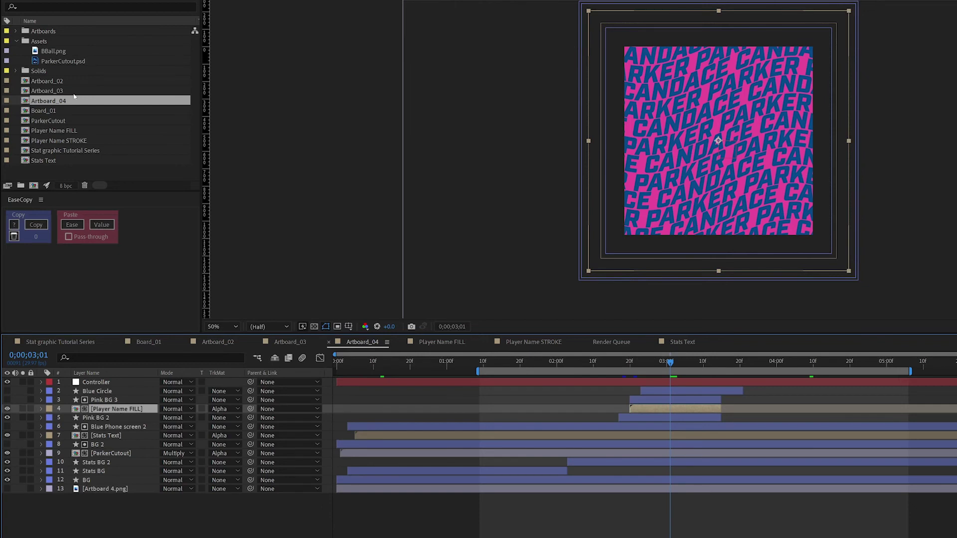
mouse_move(68, 144)
left_mouse_down()
mouse_move(82, 142)
mouse_move(101, 224)
mouse_move(125, 409)
left_mouse_up()
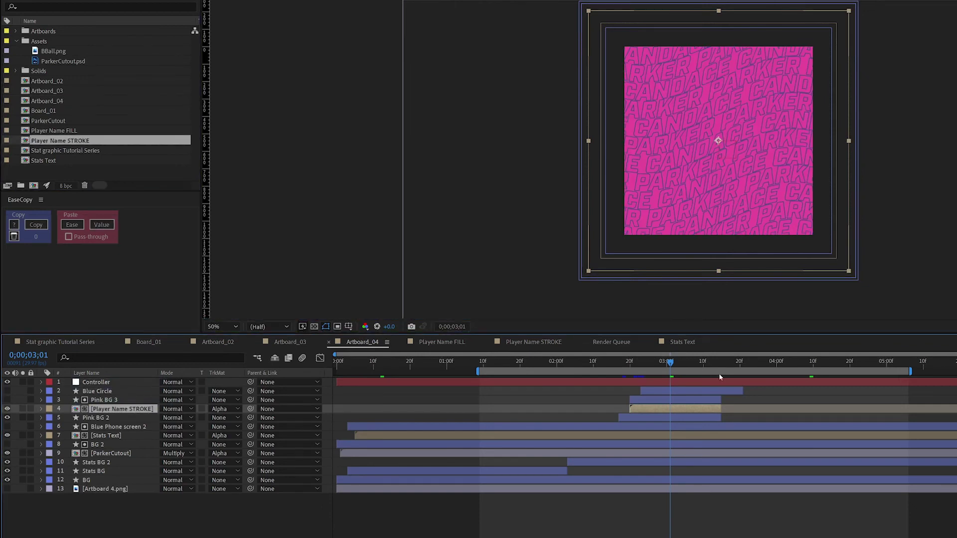
left_click_drag(670, 363, 649, 364)
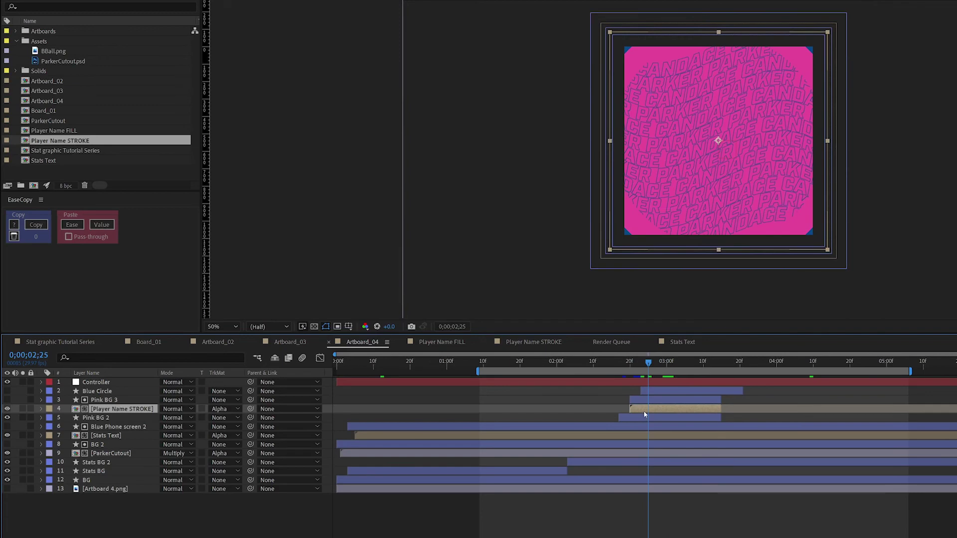
left_click(633, 417)
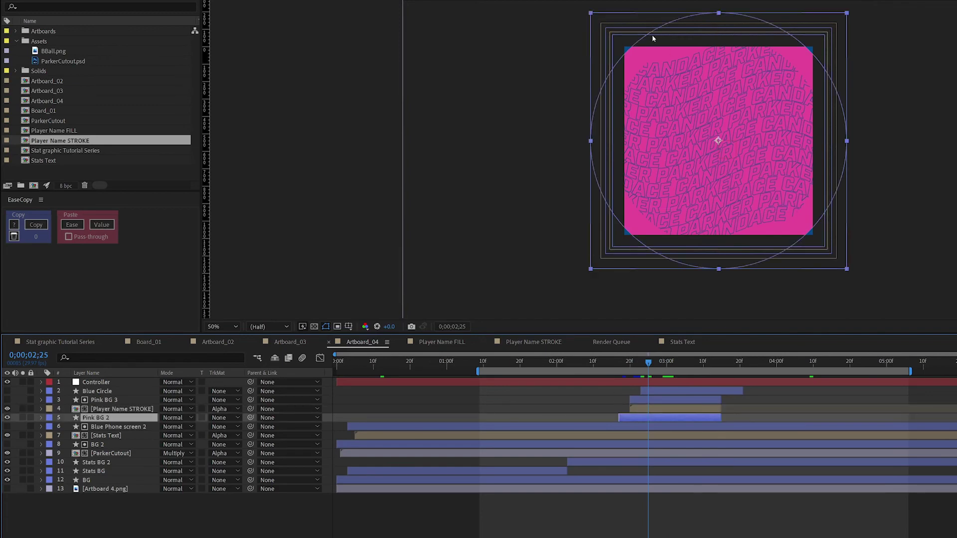
Shift both Player Name STROKE Scale keyframes earlier and scrub back to review the scaling
left_click(671, 408)
key("u")
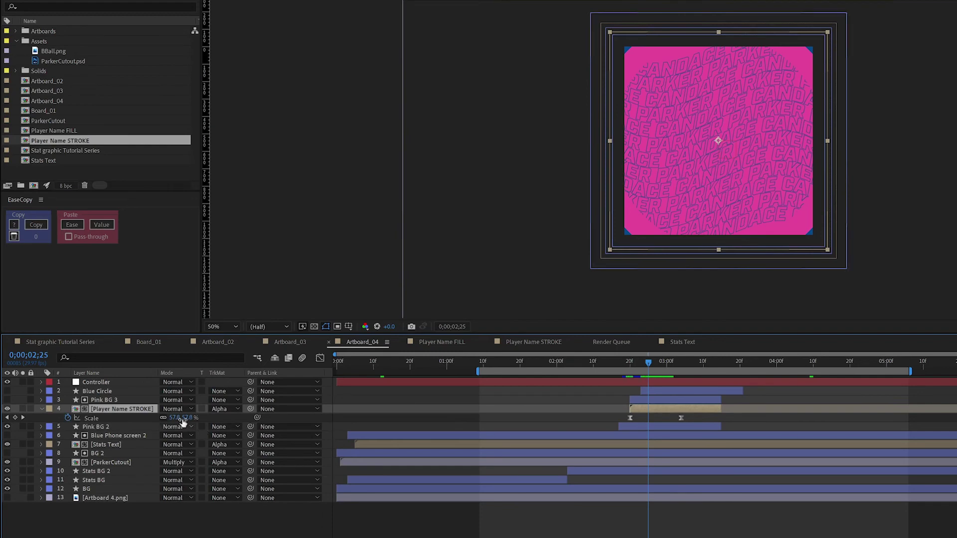
left_click_drag(620, 416, 709, 423)
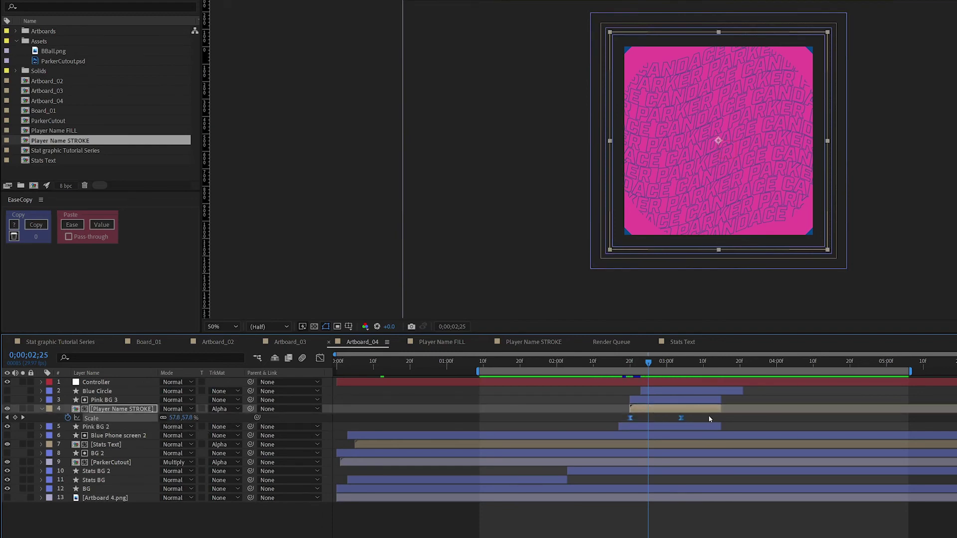
key("alt+Left")
key("alt+Left")
key("alt+Left")
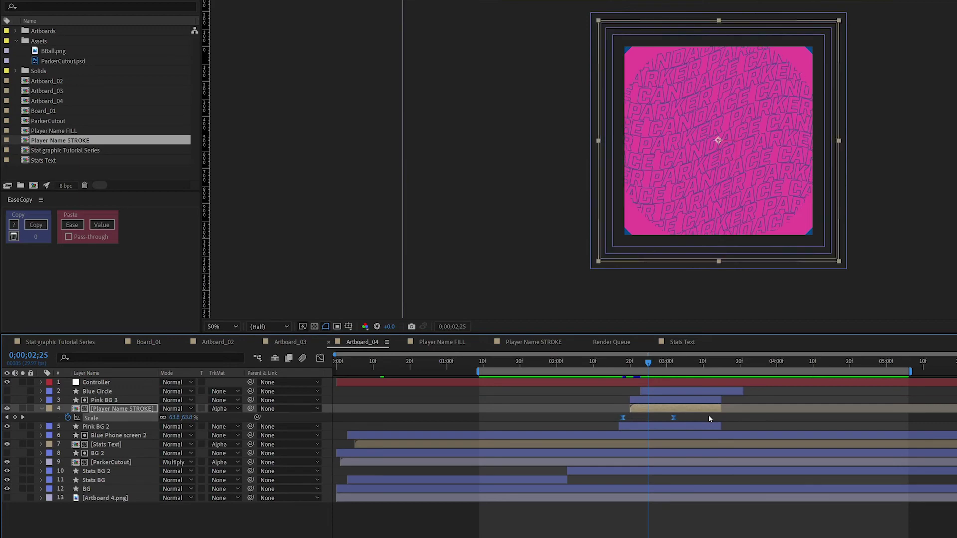
key("alt+Left")
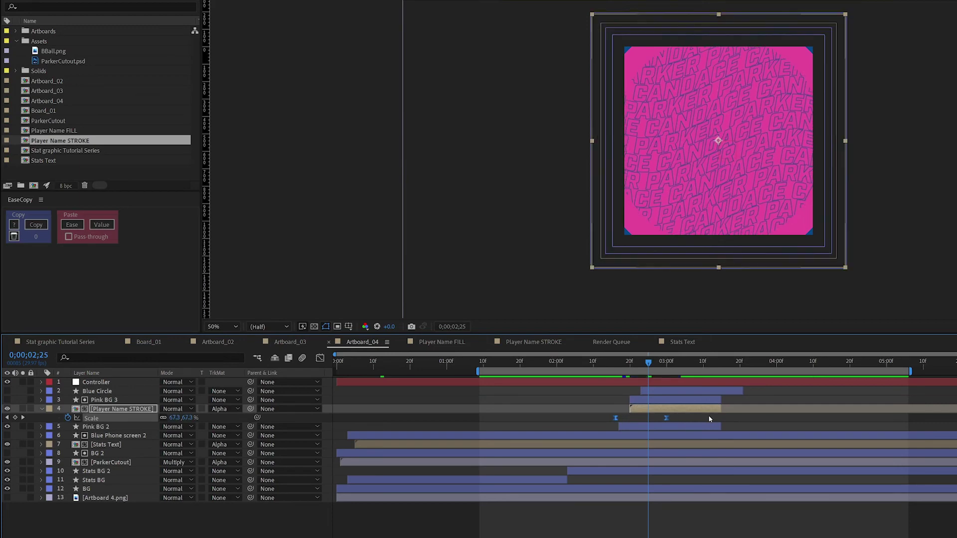
key("Page_Up")
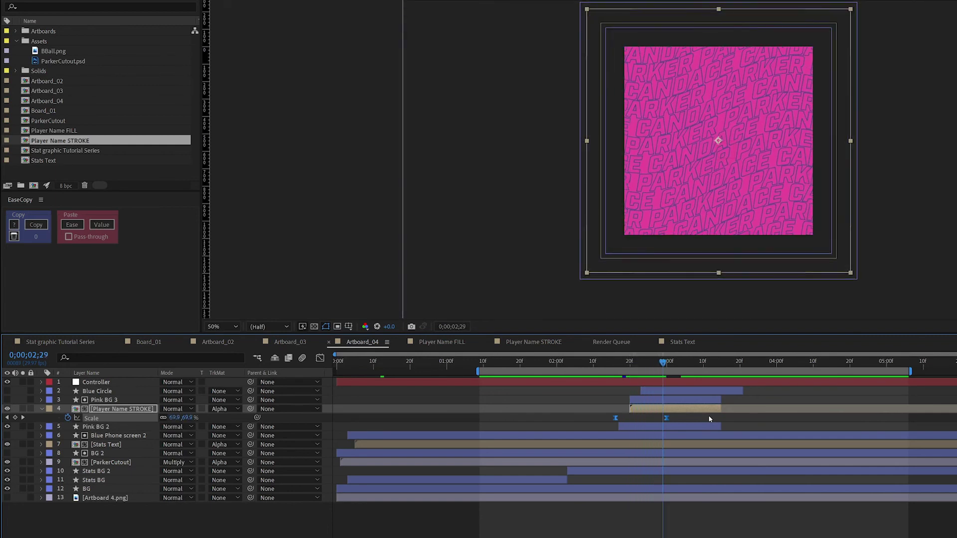
left_click_drag(651, 363, 553, 367)
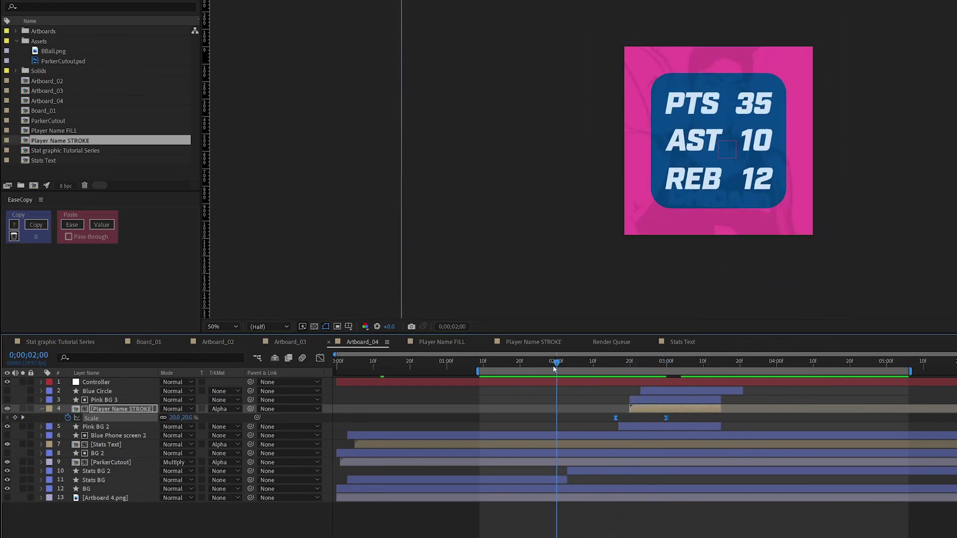
Change ParkerCutout's X Position wiggle to wiggle(.4,100) and Y Position wiggle to wiggle(.75,150)
left_click(128, 467)
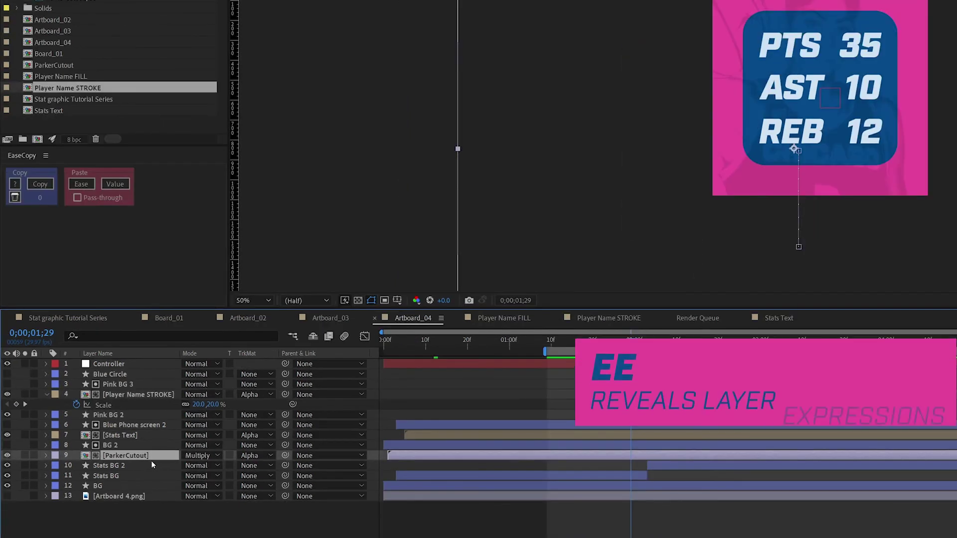
key("e")
key("e")
left_click(441, 477)
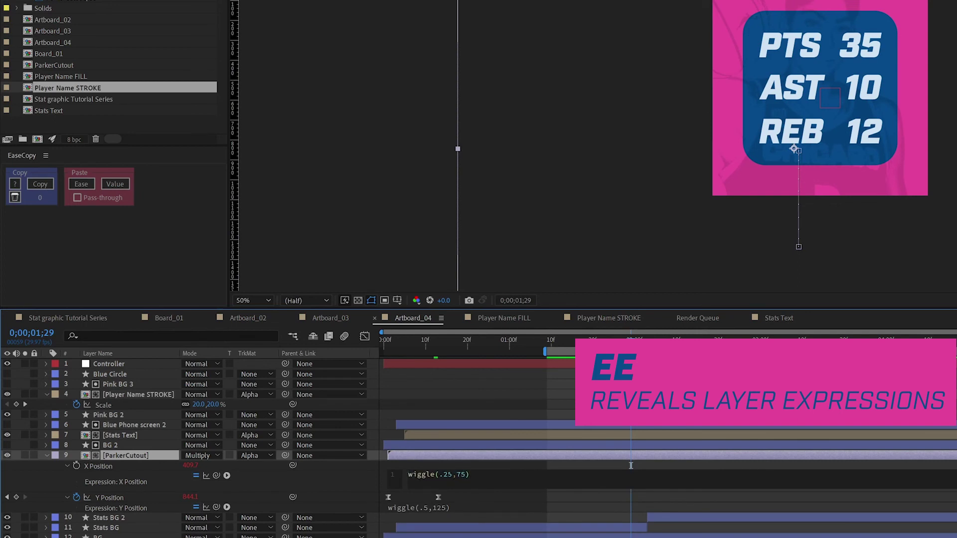
double_click(447, 475)
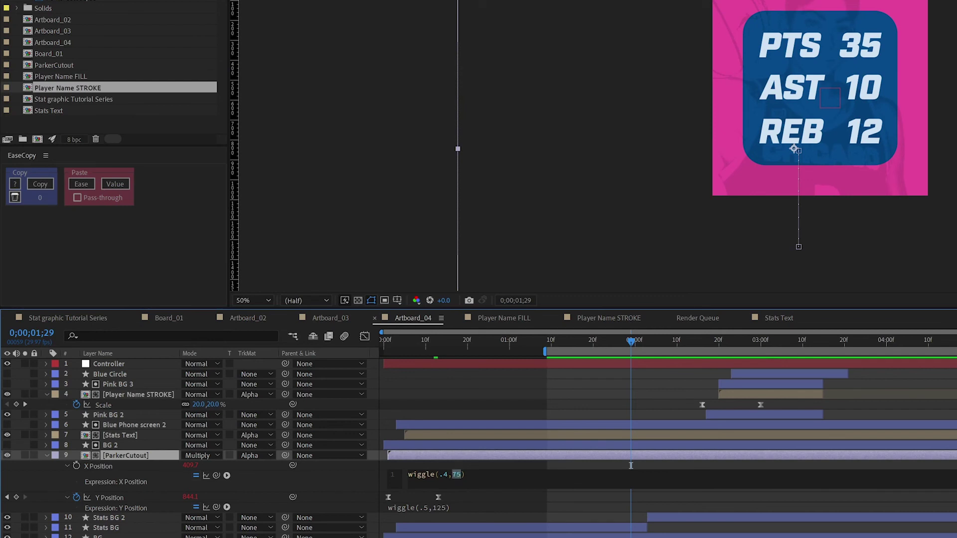
key("KP_Enter")
left_click(421, 507)
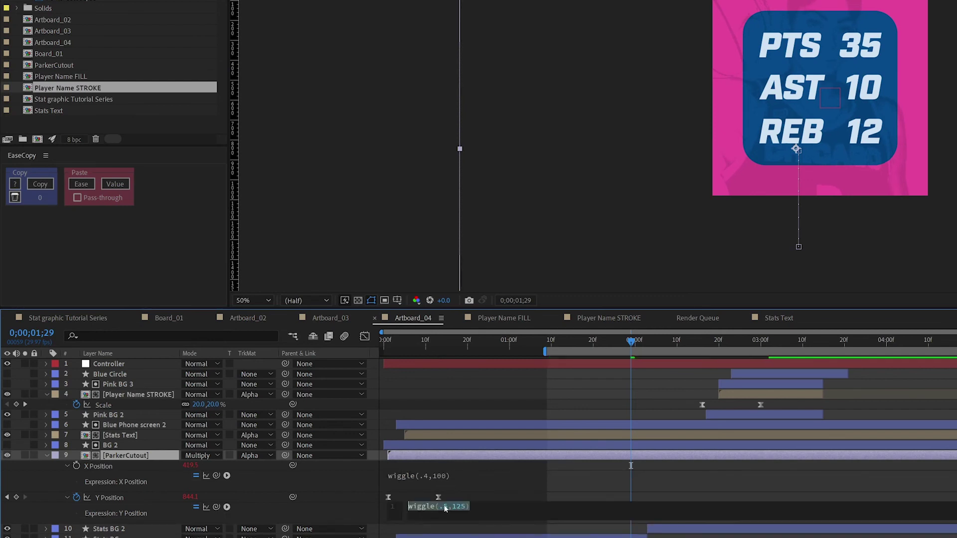
left_click(445, 507)
left_click(17, 267)
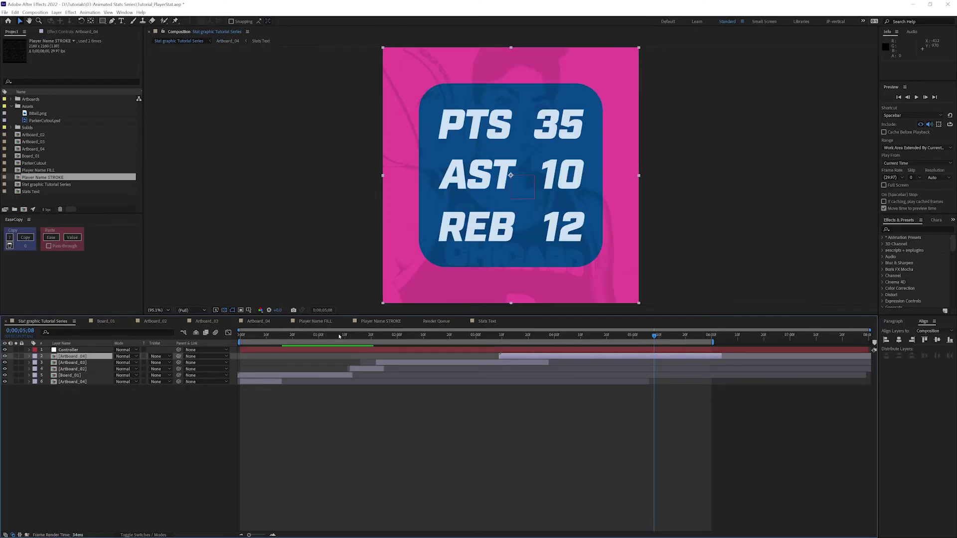
left_click_drag(339, 337, 223, 335)
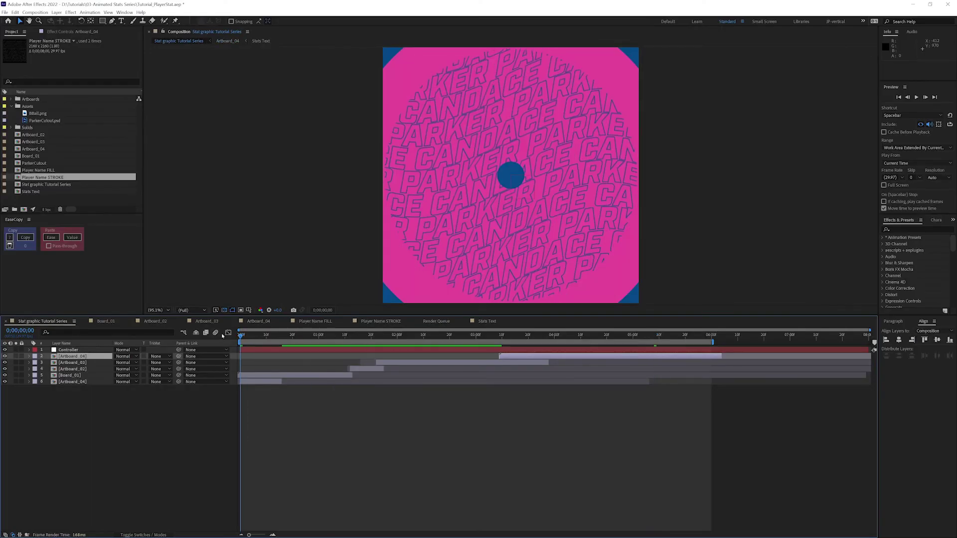
Play a RAM preview of the whole Tutorial Series composition from 0;00;00;00
key("space")
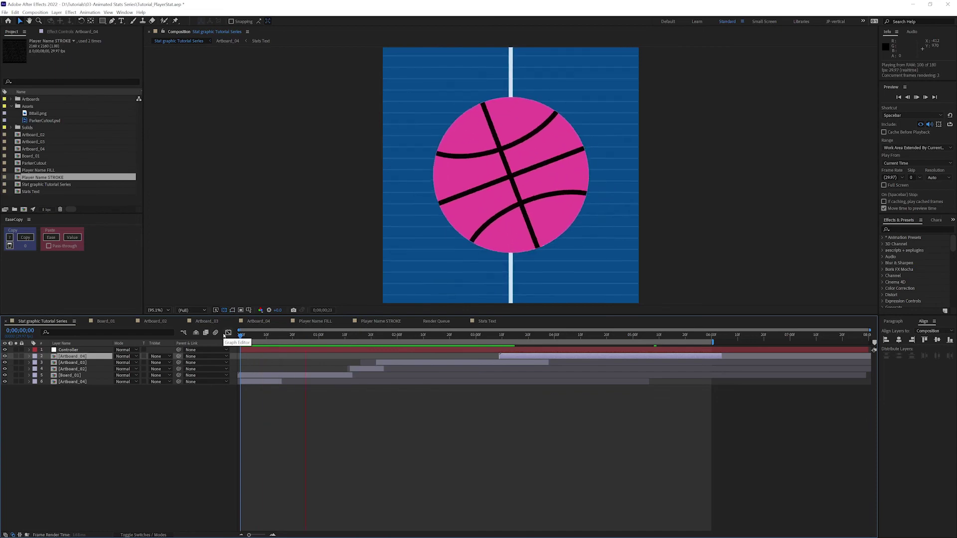